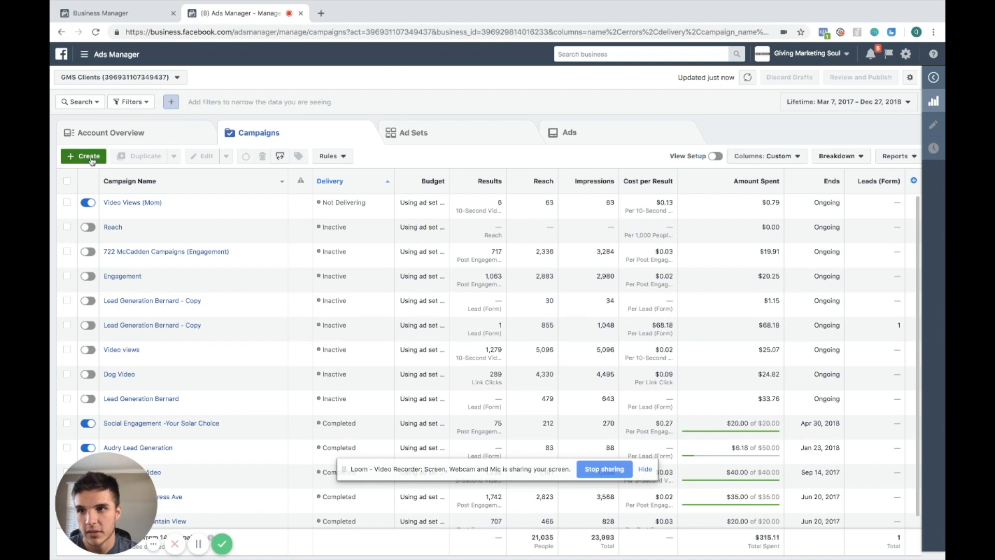
Start creating a new campaign and choose the Conversions marketing objective
{"action": "left_click", "coordinate": [85, 158]}
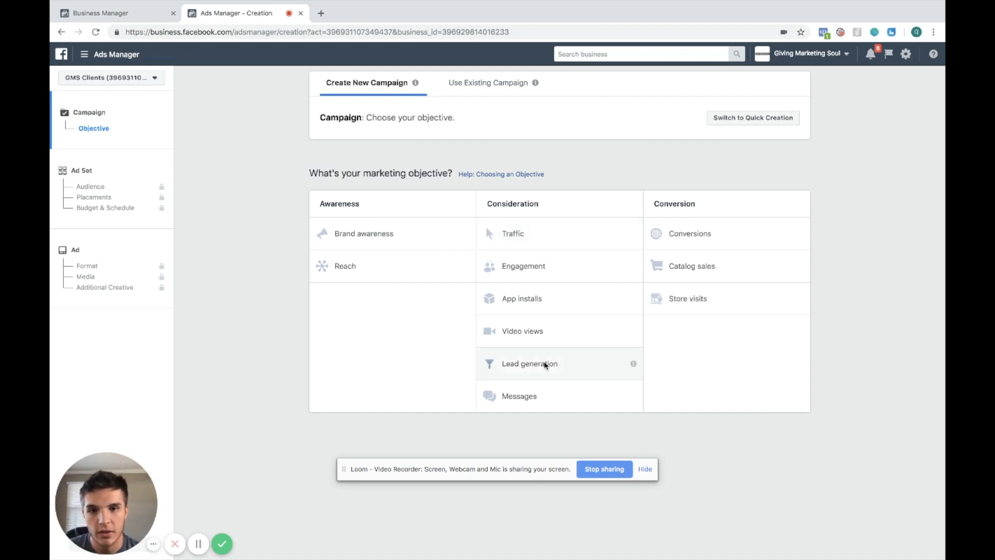
{"action": "left_click", "coordinate": [695, 236]}
{"action": "scroll", "coordinate": [658, 338], "scroll_direction": "up", "scroll_amount": 2}
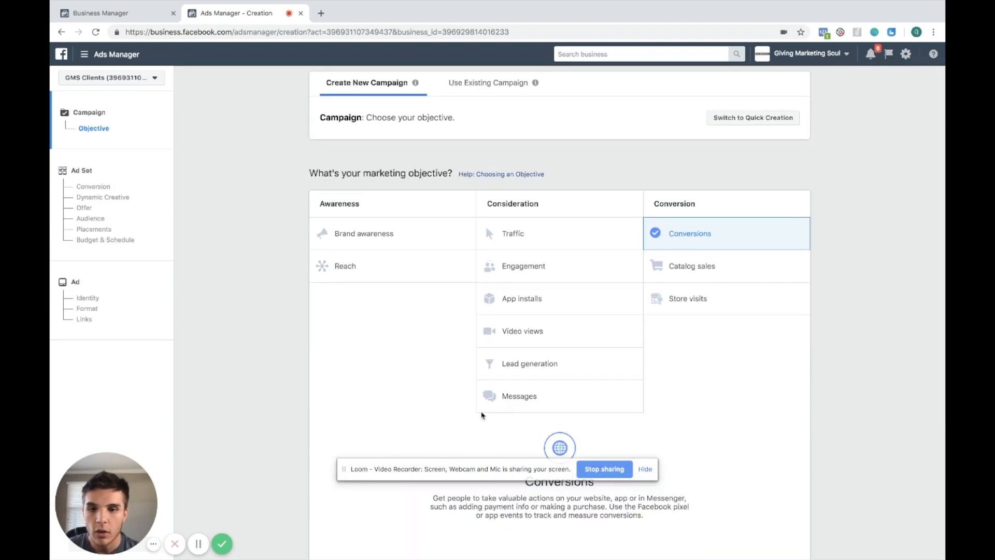
Try the Messages and Traffic objectives before returning to Conversions
{"action": "left_click", "coordinate": [487, 396]}
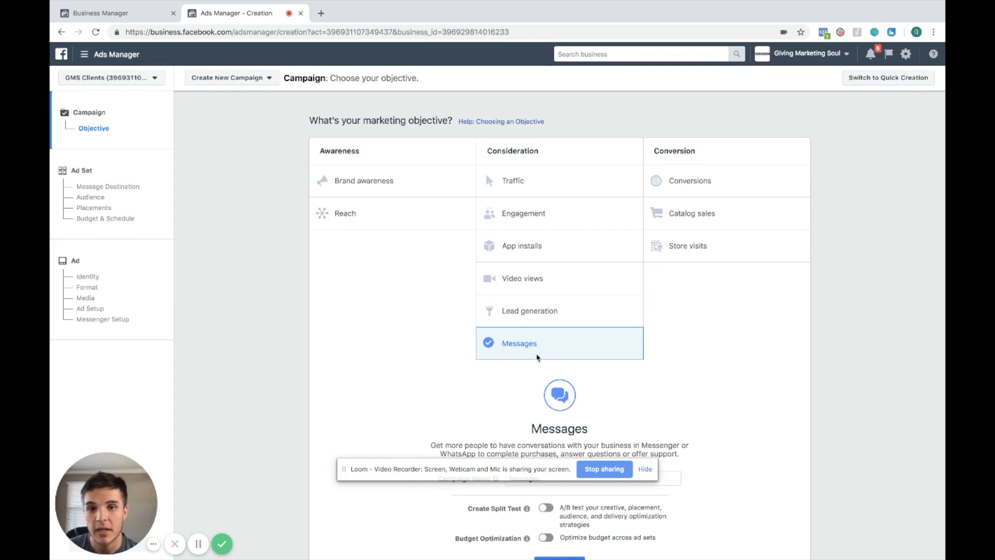
{"action": "left_click", "coordinate": [518, 178]}
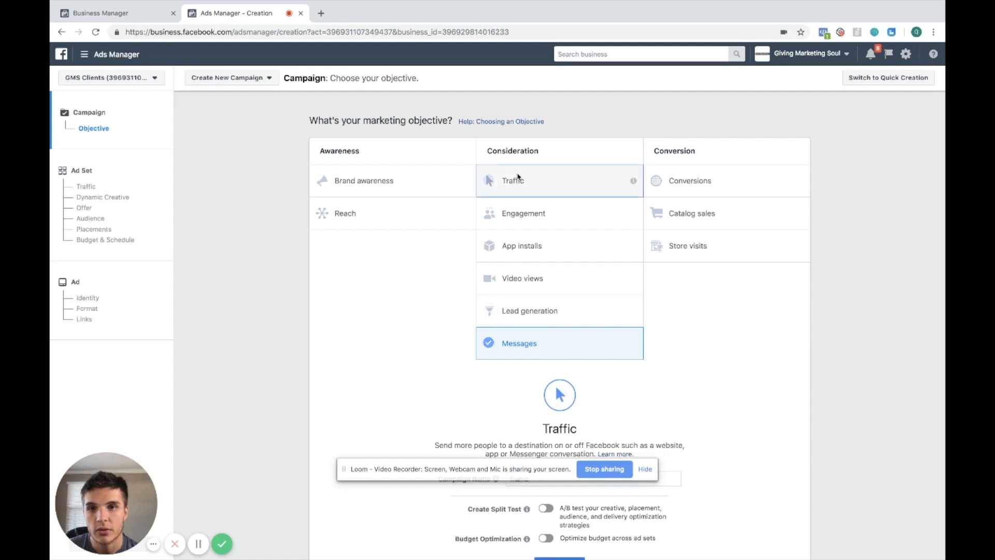
{"action": "scroll", "coordinate": [519, 179], "scroll_direction": "down", "scroll_amount": 3}
{"action": "scroll", "coordinate": [772, 371], "scroll_direction": "up", "scroll_amount": 5}
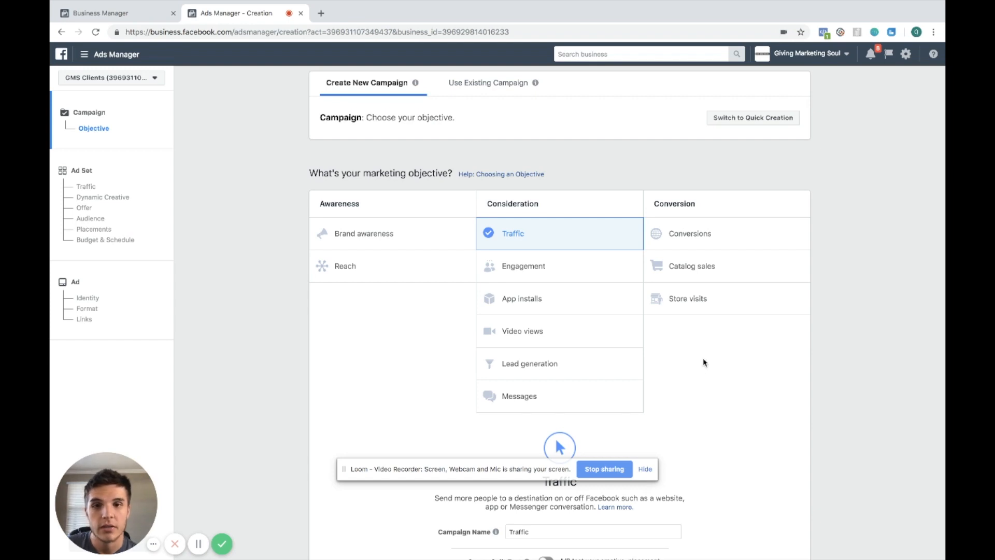
{"action": "left_click", "coordinate": [692, 243]}
{"action": "scroll", "coordinate": [583, 441], "scroll_direction": "down", "scroll_amount": 4}
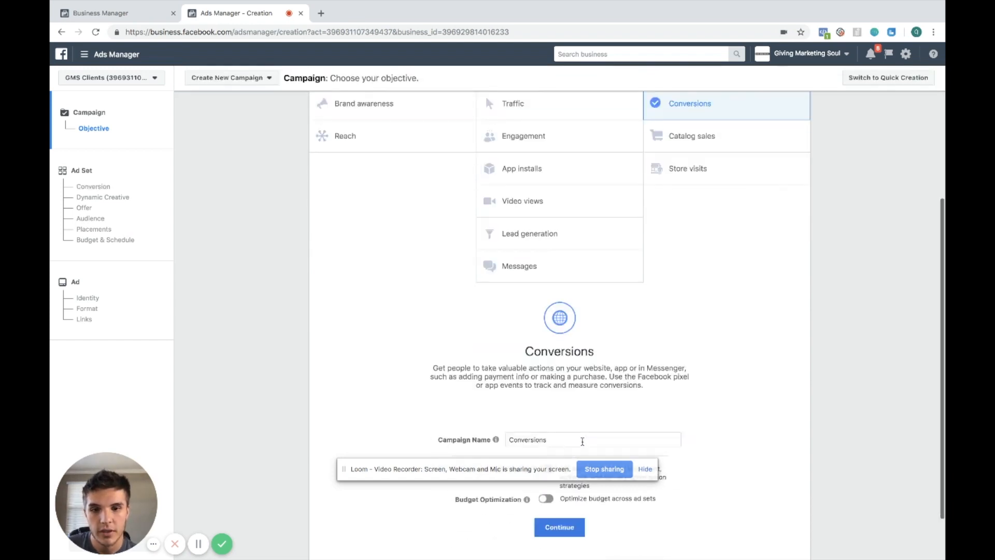
{"action": "scroll", "coordinate": [575, 402], "scroll_direction": "down", "scroll_amount": 1}
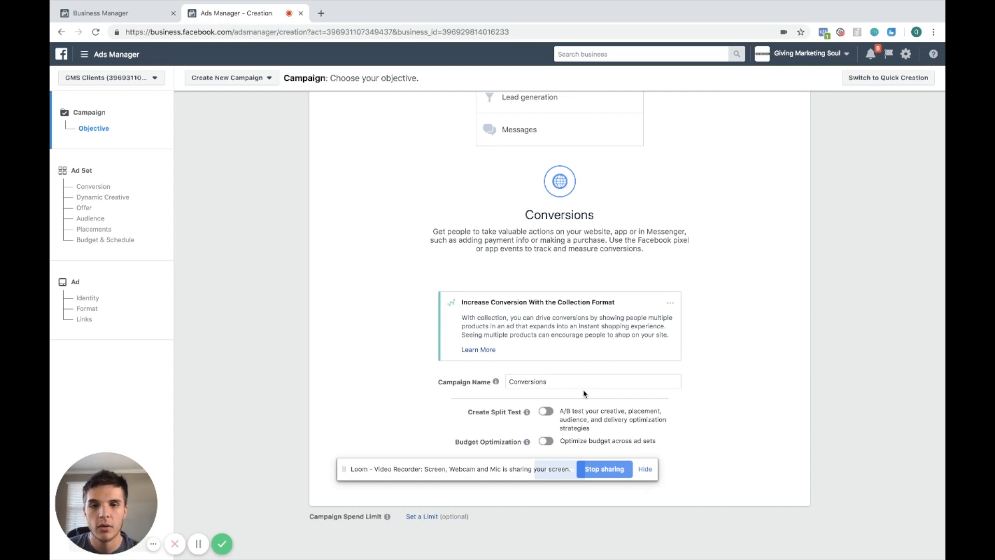
Switch to the Traffic objective for comparison, then reselect Conversions
{"action": "scroll", "coordinate": [584, 394], "scroll_direction": "up", "scroll_amount": 5}
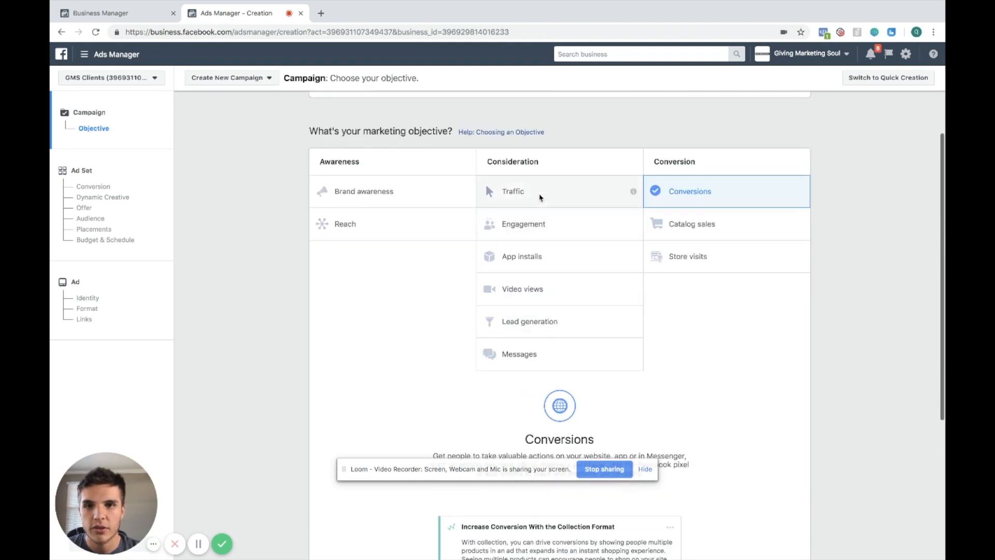
{"action": "left_click", "coordinate": [539, 198]}
{"action": "scroll", "coordinate": [422, 378], "scroll_direction": "down", "scroll_amount": 2}
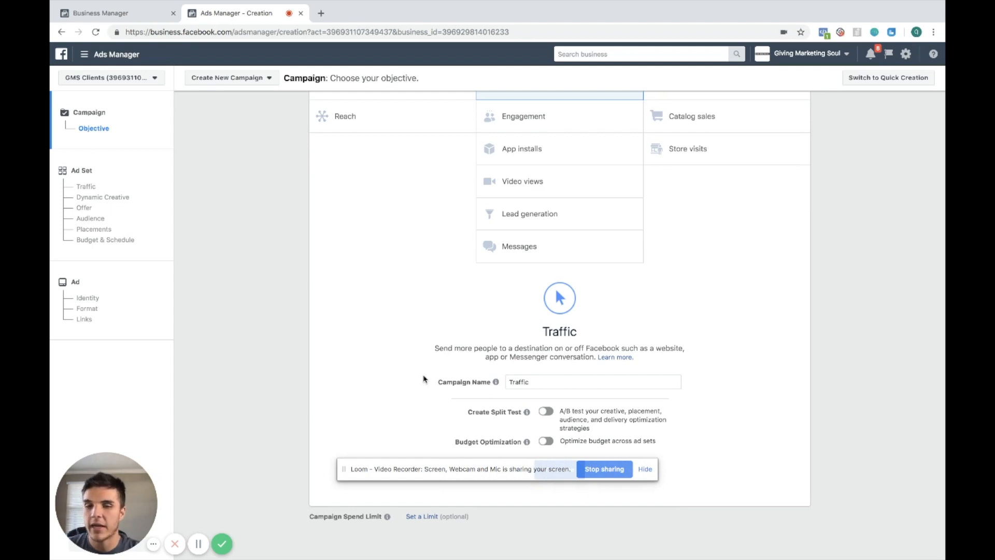
{"action": "scroll", "coordinate": [423, 378], "scroll_direction": "up", "scroll_amount": 3}
{"action": "left_click", "coordinate": [790, 233]}
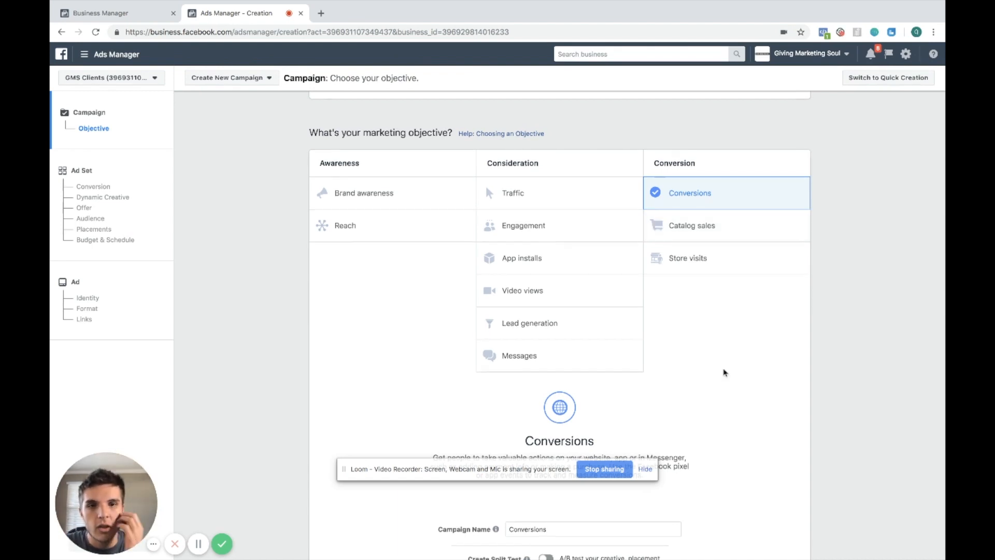
{"action": "scroll", "coordinate": [725, 372], "scroll_direction": "down", "scroll_amount": 3}
{"action": "scroll", "coordinate": [725, 372], "scroll_direction": "down", "scroll_amount": 1}
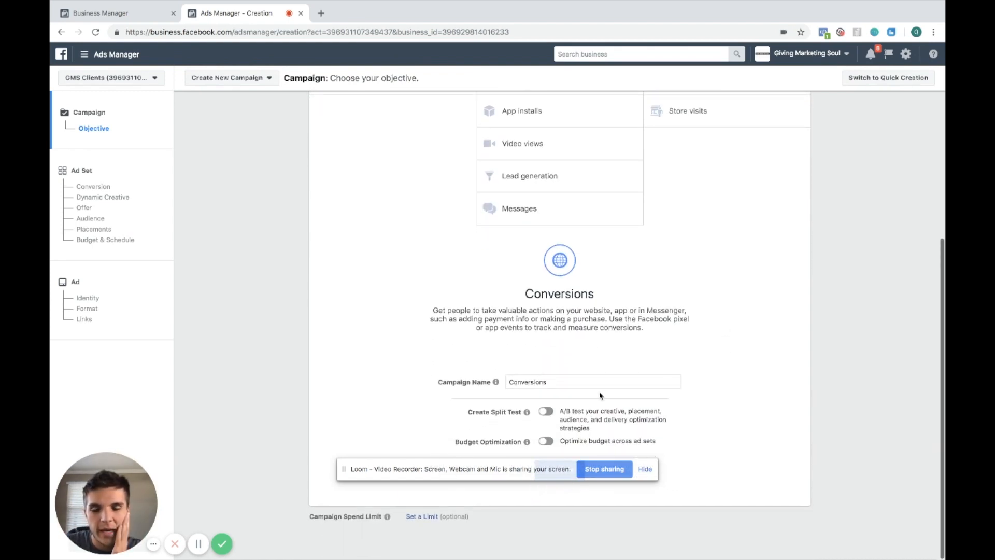
Name the campaign Cold Traffic (Prospecting Campaign) and continue to the ad set setup
{"action": "left_click_drag", "start_coordinate": [533, 469], "coordinate": [532, 527]}
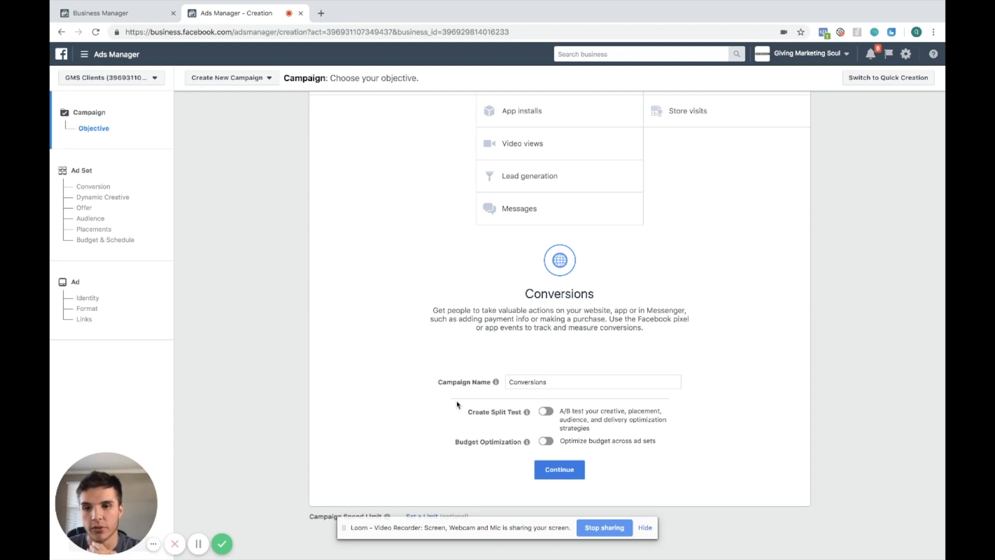
{"action": "left_click", "coordinate": [568, 386]}
{"action": "mouse_move", "coordinate": [496, 383]}
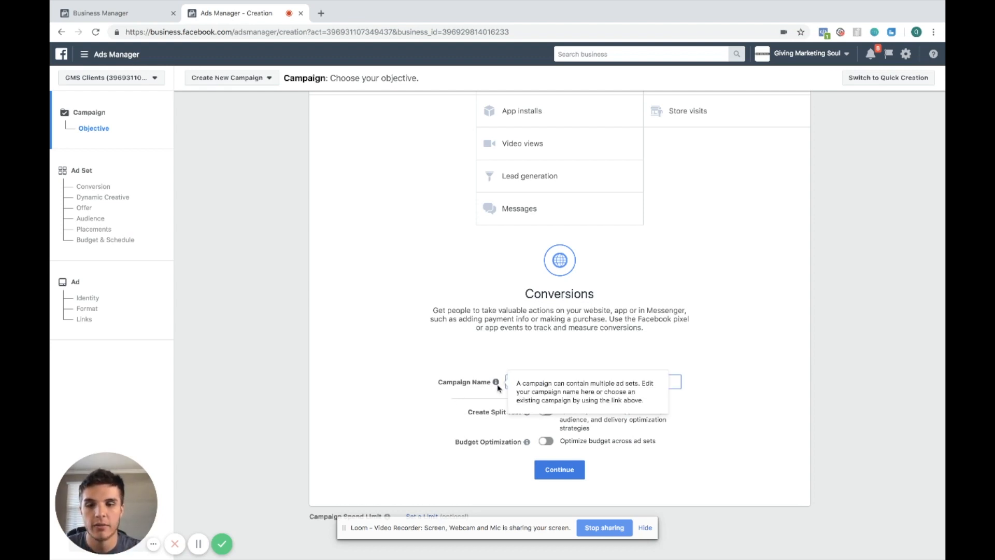
{"action": "left_click", "coordinate": [568, 387]}
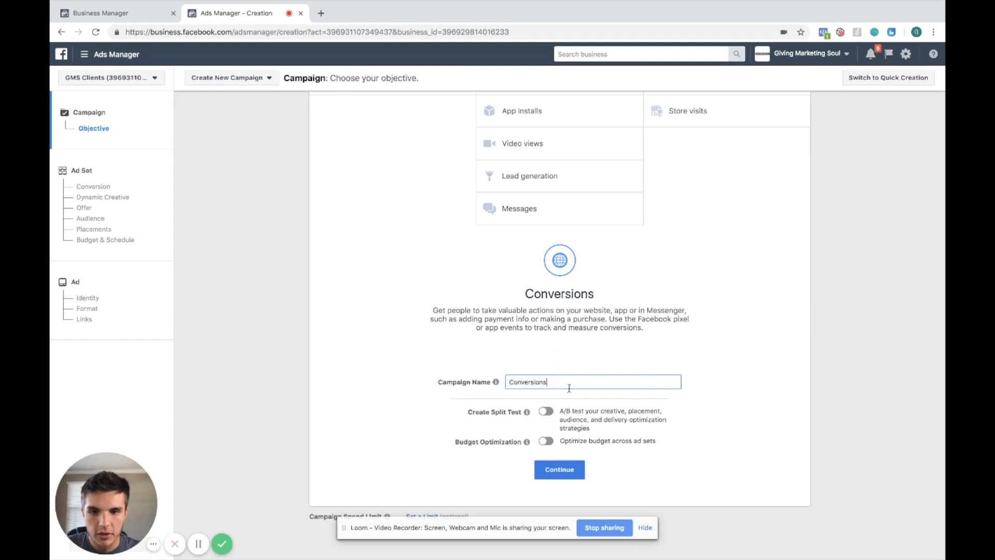
{"action": "double_click", "coordinate": [569, 387]}
{"action": "type", "text": "Cold "}
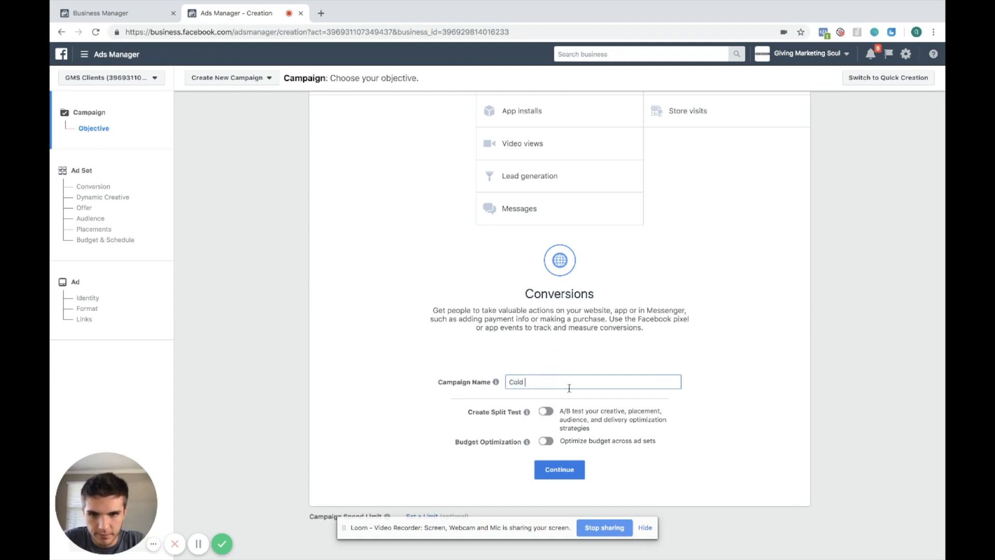
{"action": "type", "text": "Traffic"}
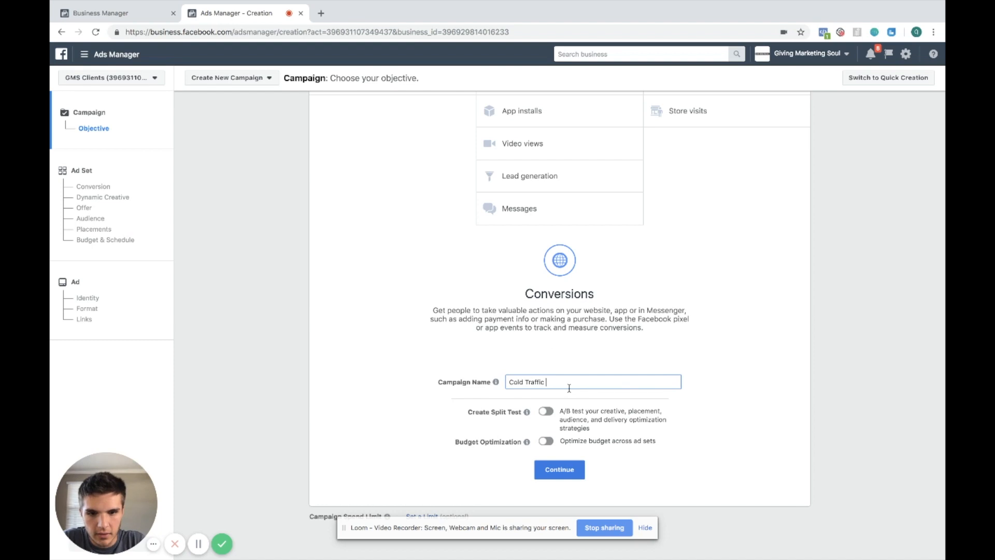
{"action": "type", "text": " (Pros"}
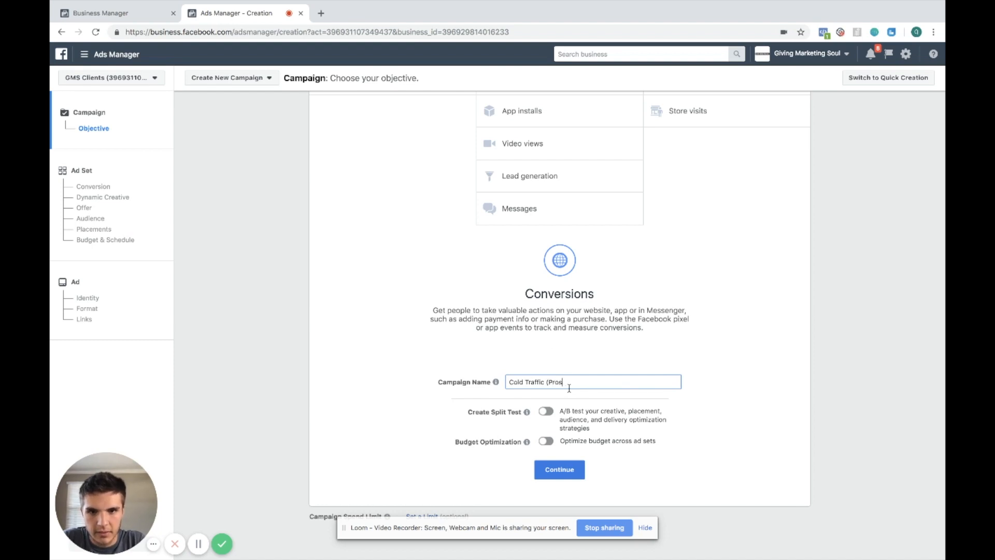
{"action": "type", "text": "pecting C"}
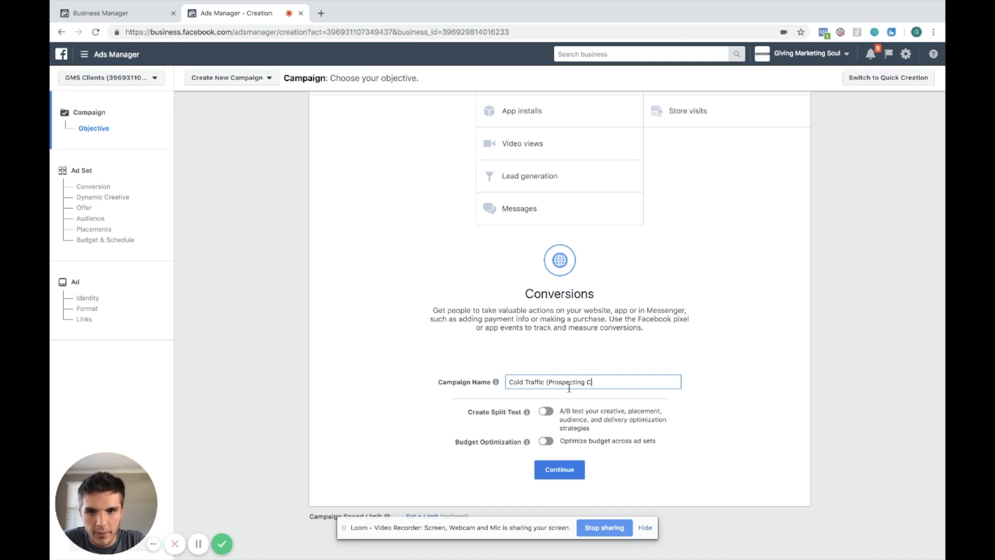
{"action": "type", "text": "ampaign"}
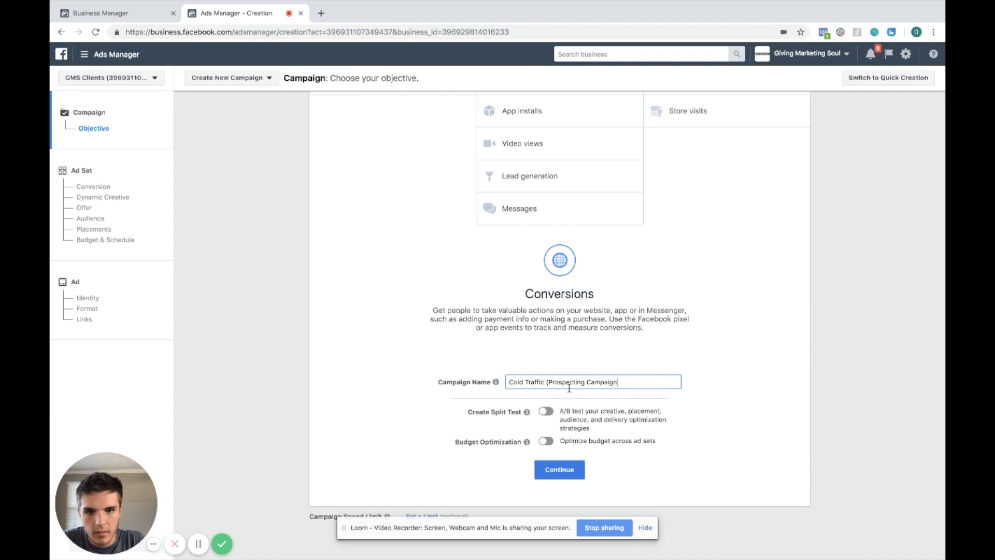
{"action": "type", "text": ")"}
{"action": "left_click", "coordinate": [550, 469]}
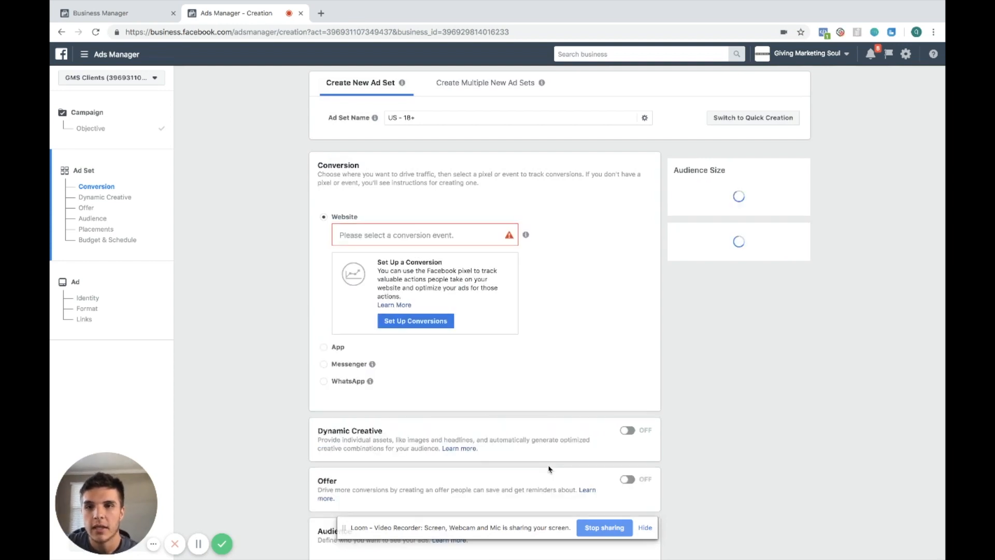
Browse the conversion events available for the website pixel without choosing one
{"action": "left_click", "coordinate": [467, 235]}
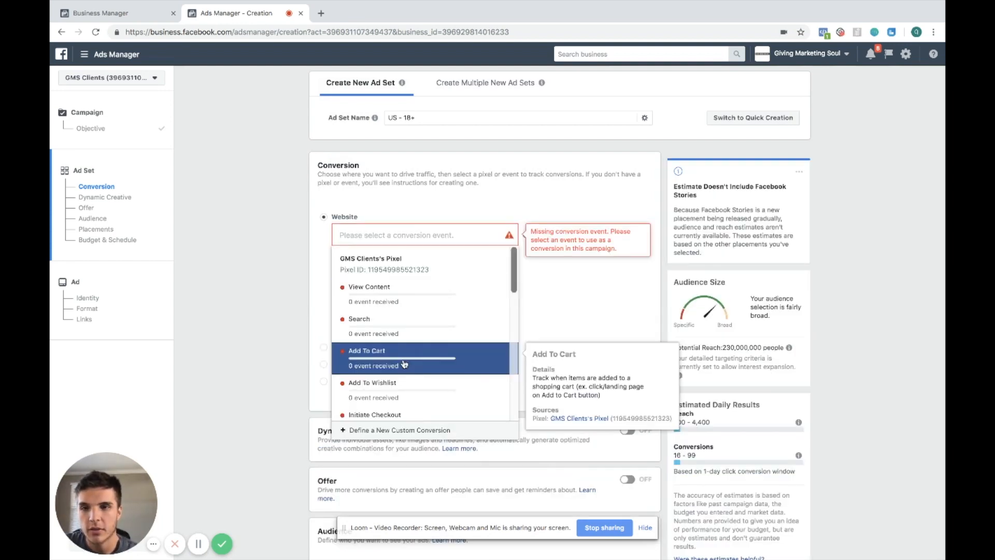
{"action": "scroll", "coordinate": [404, 364], "scroll_direction": "down", "scroll_amount": 9}
{"action": "scroll", "coordinate": [404, 364], "scroll_direction": "up", "scroll_amount": 9}
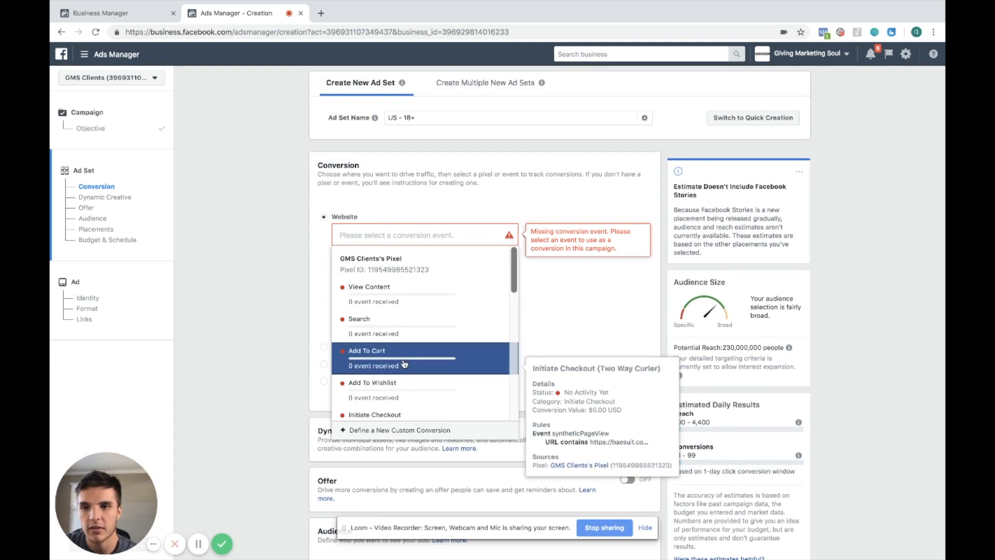
{"action": "left_click", "coordinate": [299, 315]}
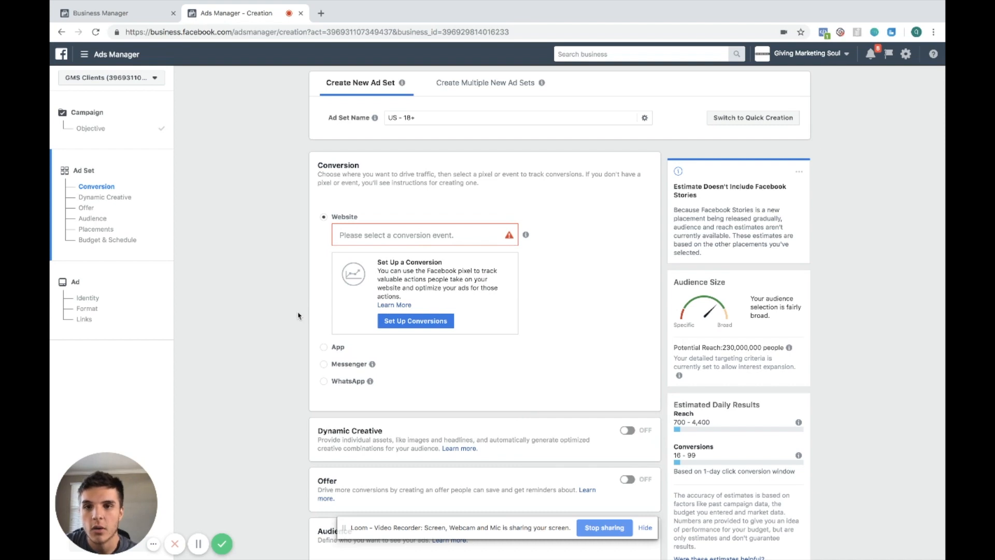
{"action": "left_click", "coordinate": [438, 322]}
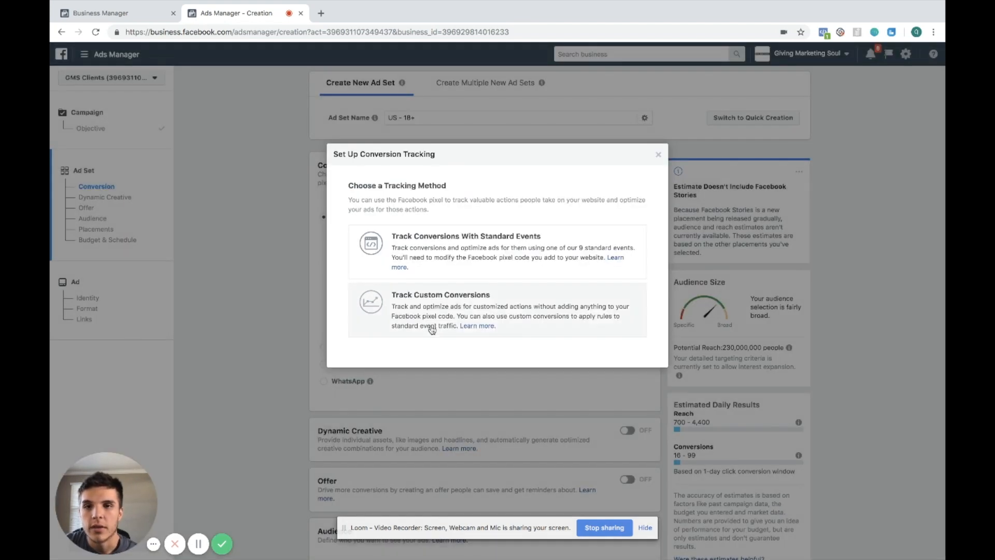
{"action": "left_click", "coordinate": [544, 315]}
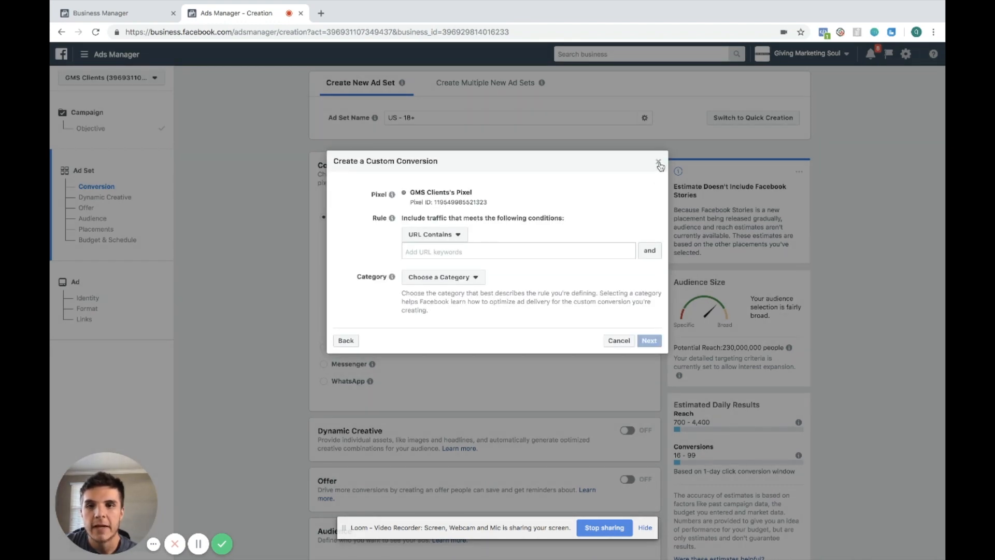
{"action": "left_click", "coordinate": [659, 162]}
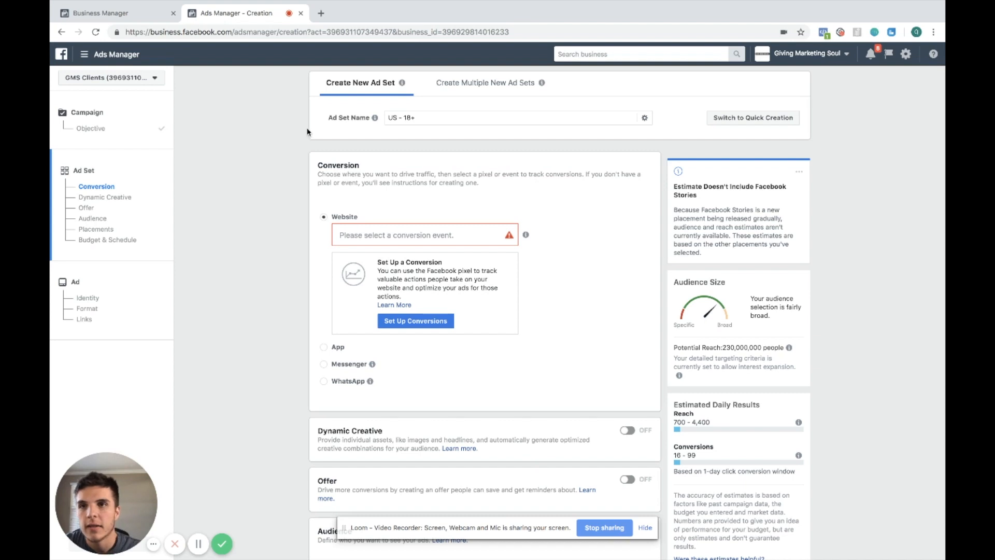
Open the givingmarketingsoul.com website in a new browser tab
{"action": "left_click", "coordinate": [321, 21]}
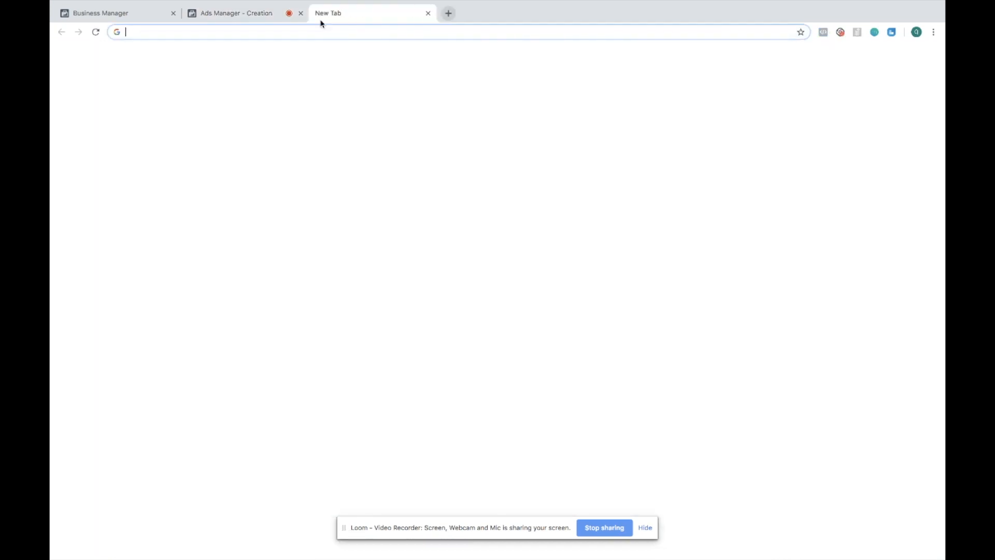
{"action": "type", "text": "givingm"}
{"action": "key", "text": "Return"}
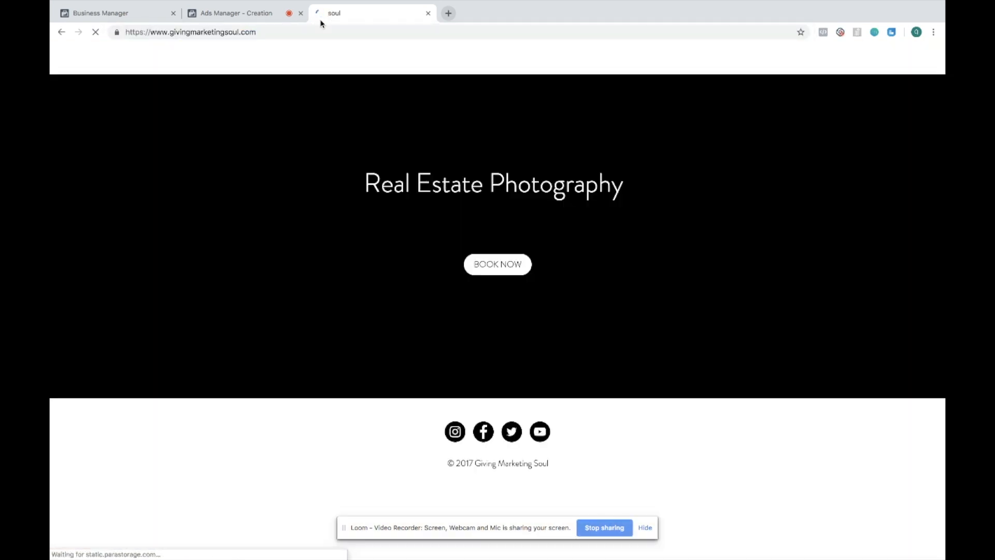
Go to wix.com in the same tab and open its sign-in page
{"action": "left_click", "coordinate": [317, 34]}
{"action": "type", "text": "wix"}
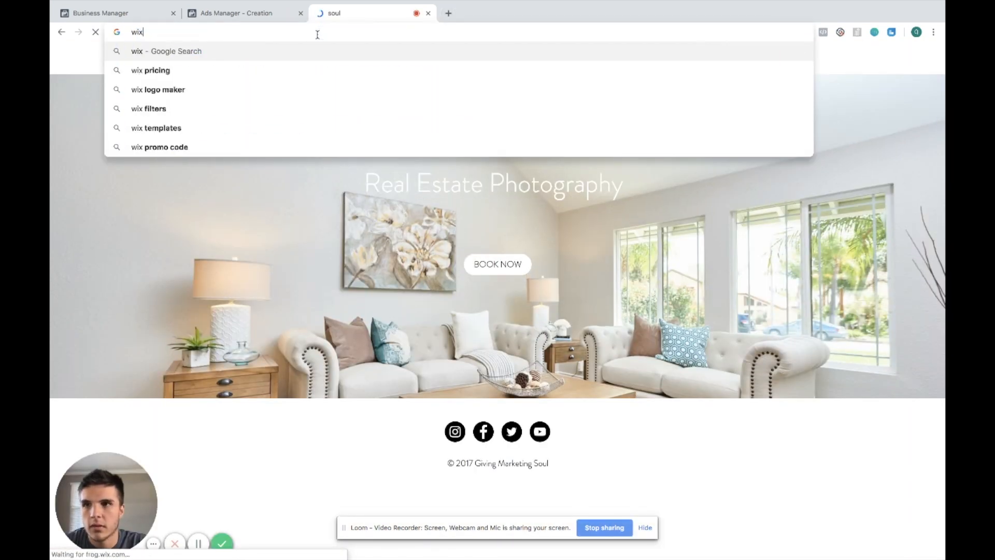
{"action": "type", "text": ".com"}
{"action": "key", "text": "Return"}
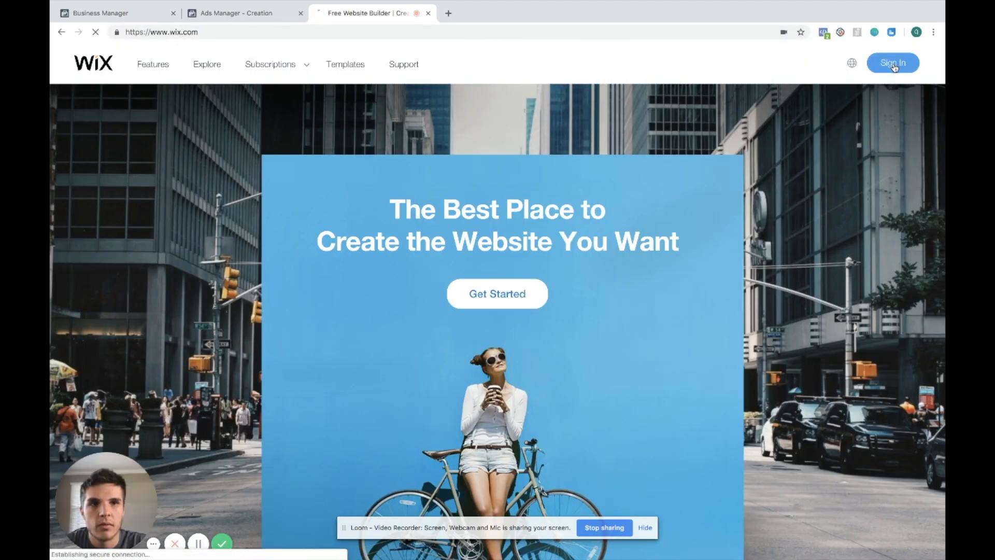
{"action": "left_click", "coordinate": [888, 62]}
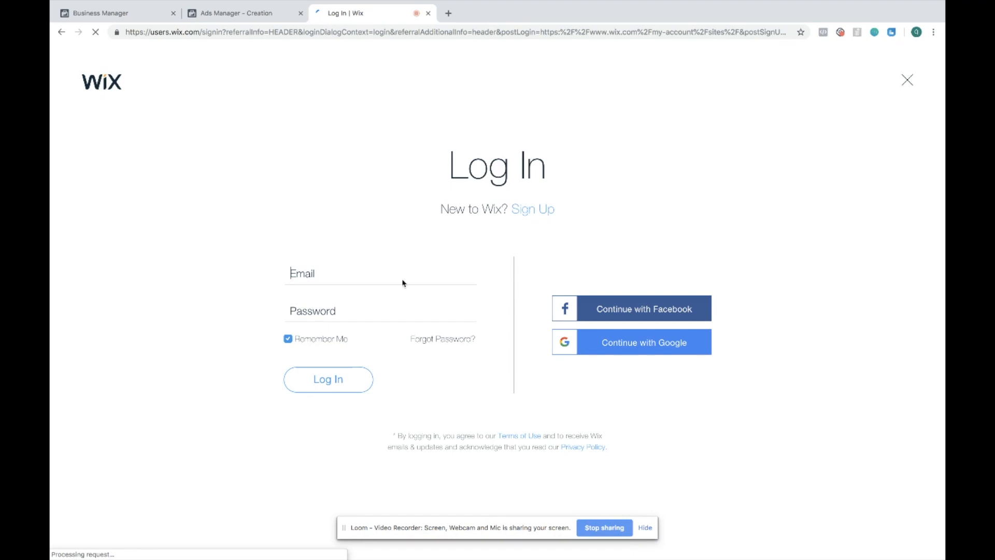
Try to log in to Wix with a Gmail address and the account password
{"action": "left_click", "coordinate": [387, 303]}
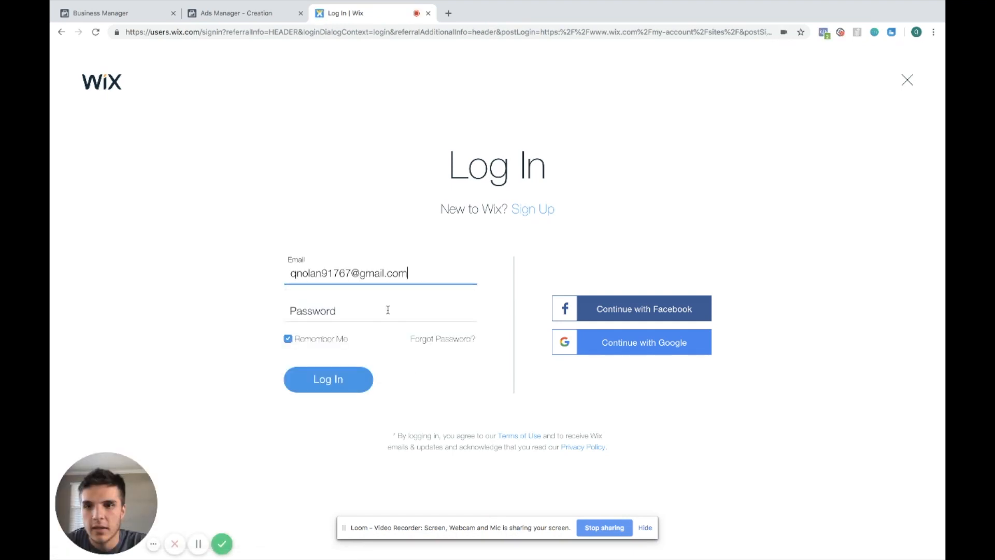
{"action": "left_click", "coordinate": [383, 310]}
{"action": "type", "text": "•"}
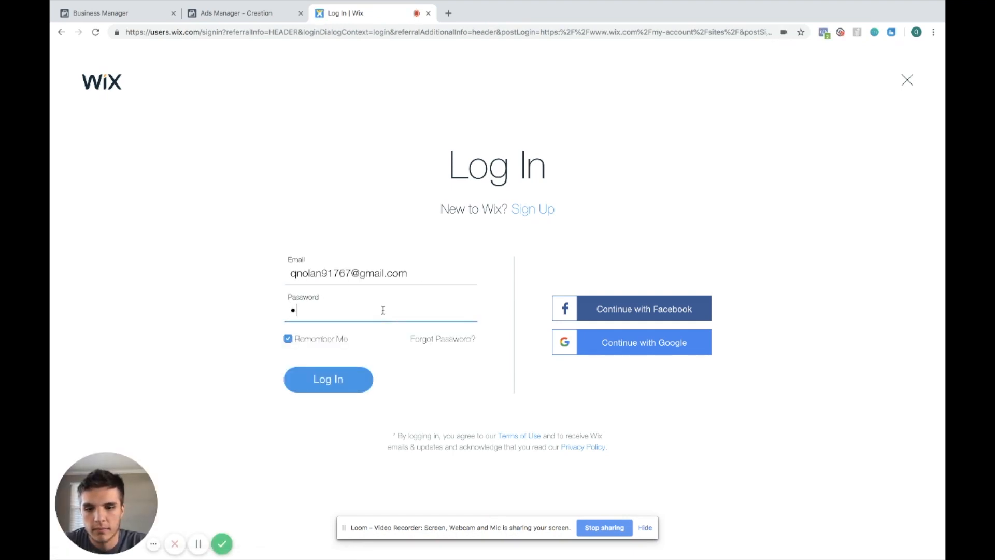
{"action": "type", "text": "•••••"}
{"action": "left_click", "coordinate": [336, 380]}
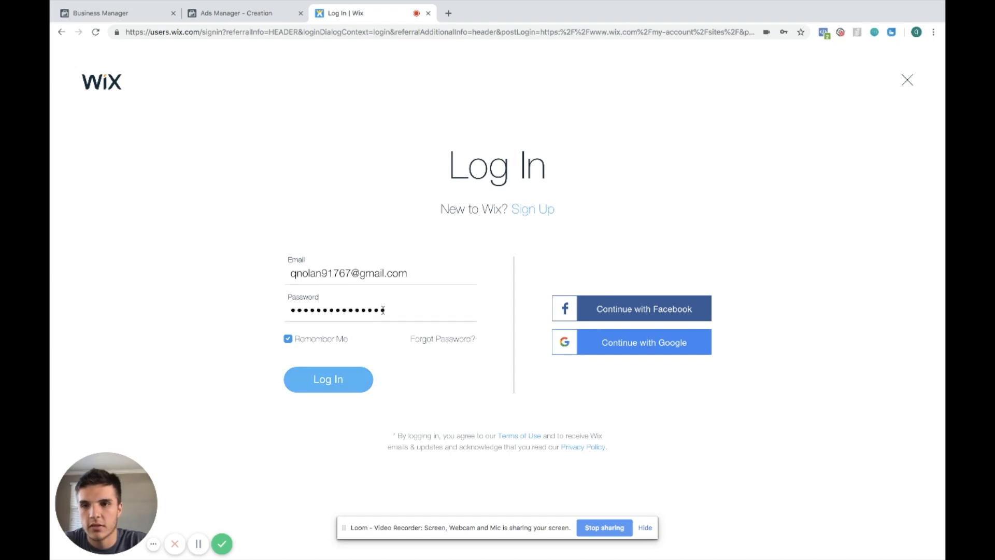
Log in with the saved admin account's email and password, and save the password in the browser
{"action": "left_click", "coordinate": [424, 272]}
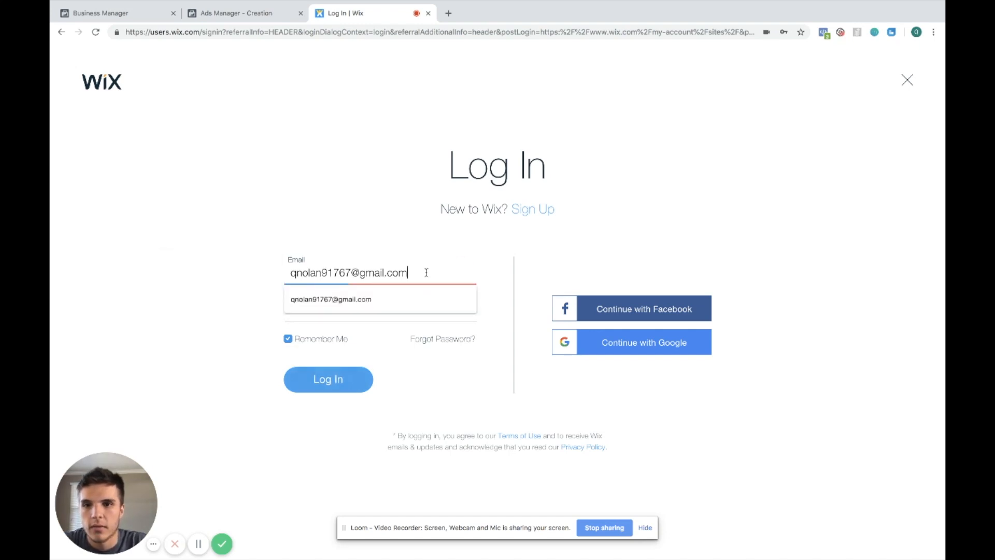
{"action": "triple_click", "coordinate": [426, 272]}
{"action": "type", "text": "q"}
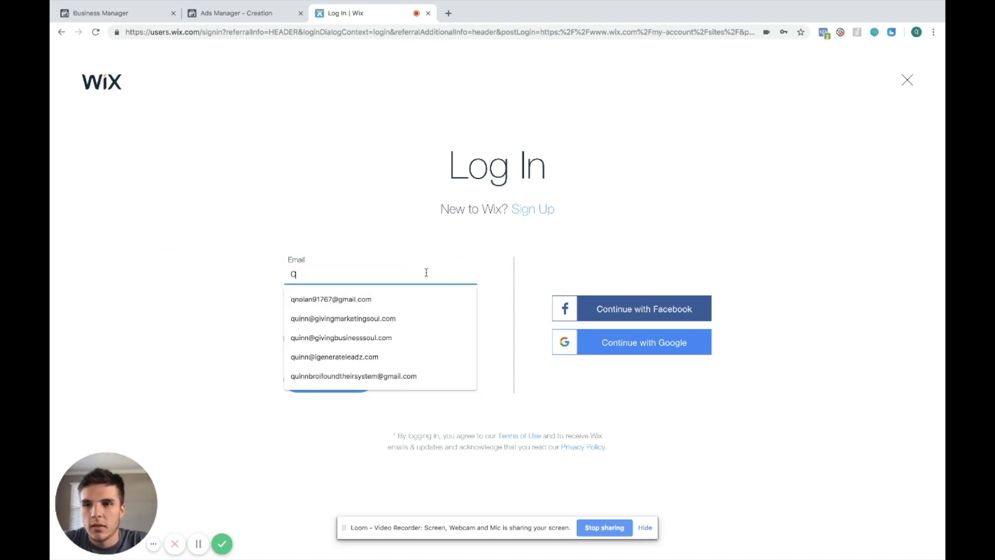
{"action": "key", "text": "BackSpace"}
{"action": "type", "text": "adm"}
{"action": "key", "text": "Down"}
{"action": "key", "text": "Return"}
{"action": "key", "text": "Return"}
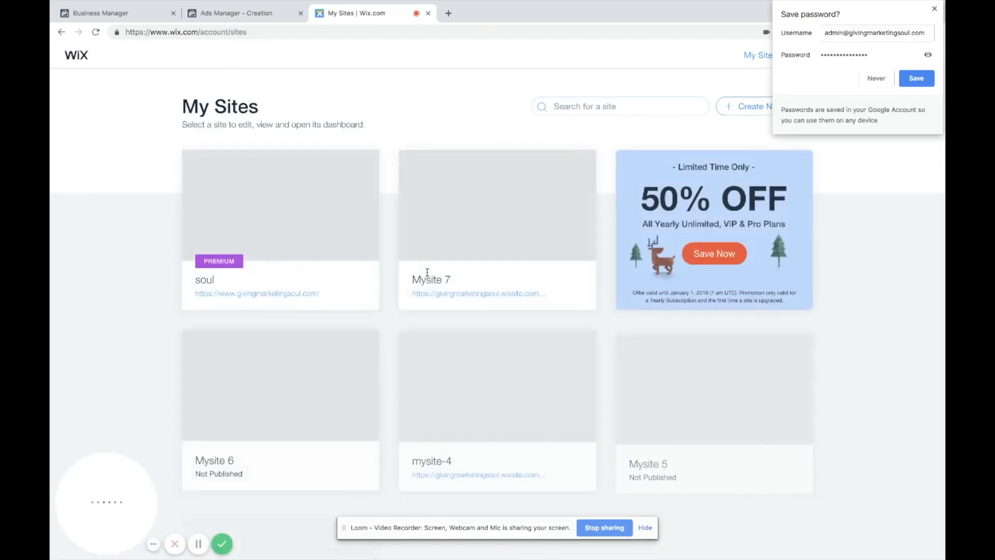
{"action": "left_click", "coordinate": [916, 82]}
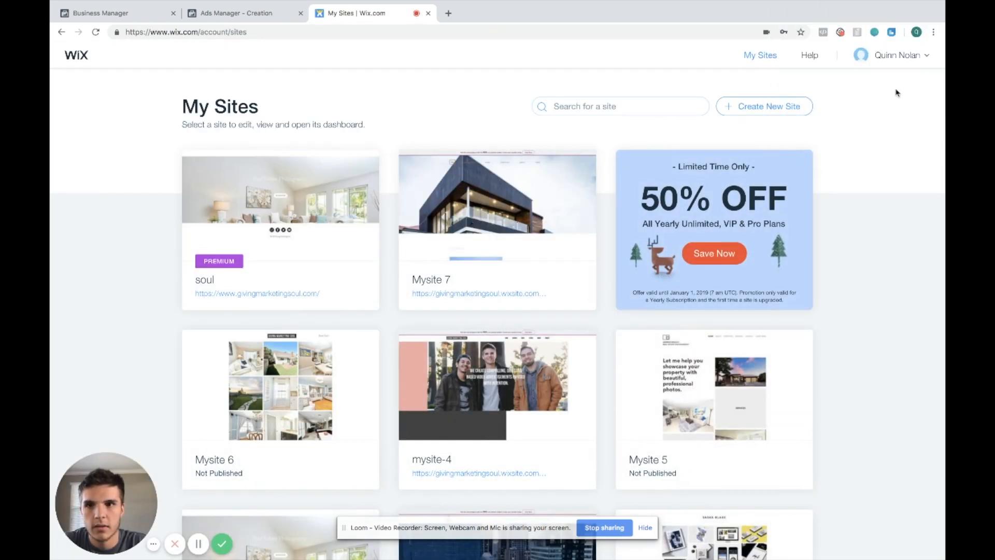
Open the soul site's dashboard and dismiss the sale popup
{"action": "left_click", "coordinate": [203, 282]}
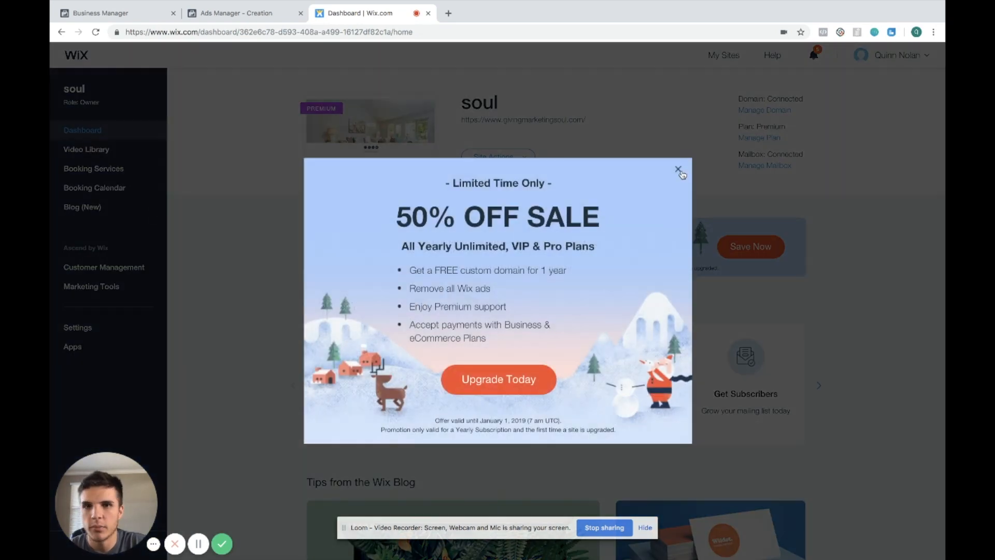
{"action": "left_click", "coordinate": [678, 170]}
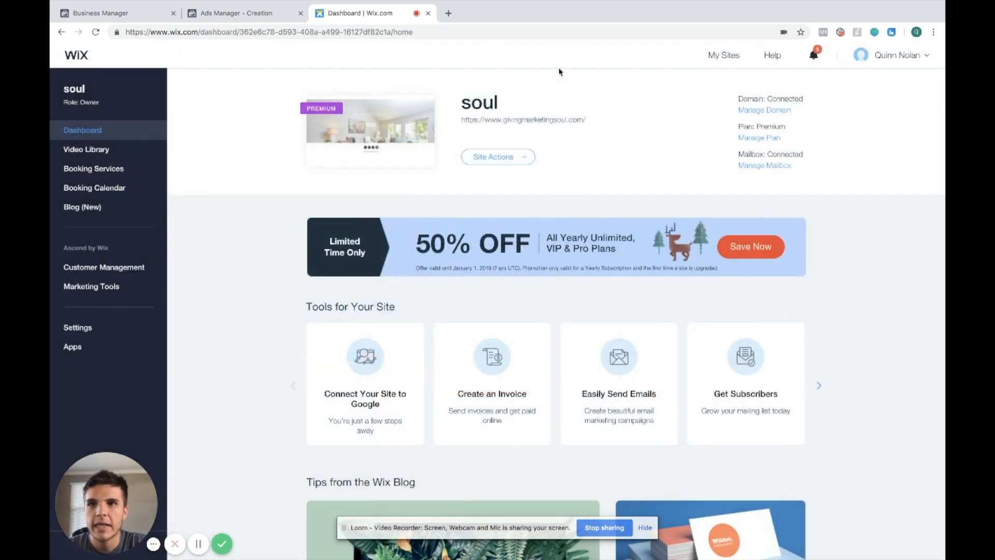
Review the campaign objective and return to the ad set's conversion section
{"action": "left_click", "coordinate": [218, 15]}
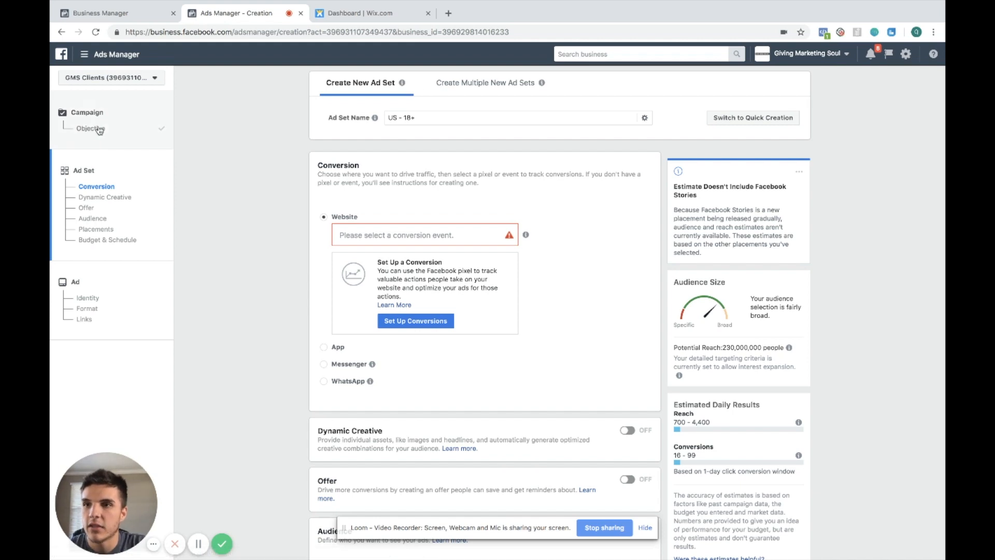
{"action": "left_click", "coordinate": [91, 128]}
{"action": "scroll", "coordinate": [480, 334], "scroll_direction": "down", "scroll_amount": 5}
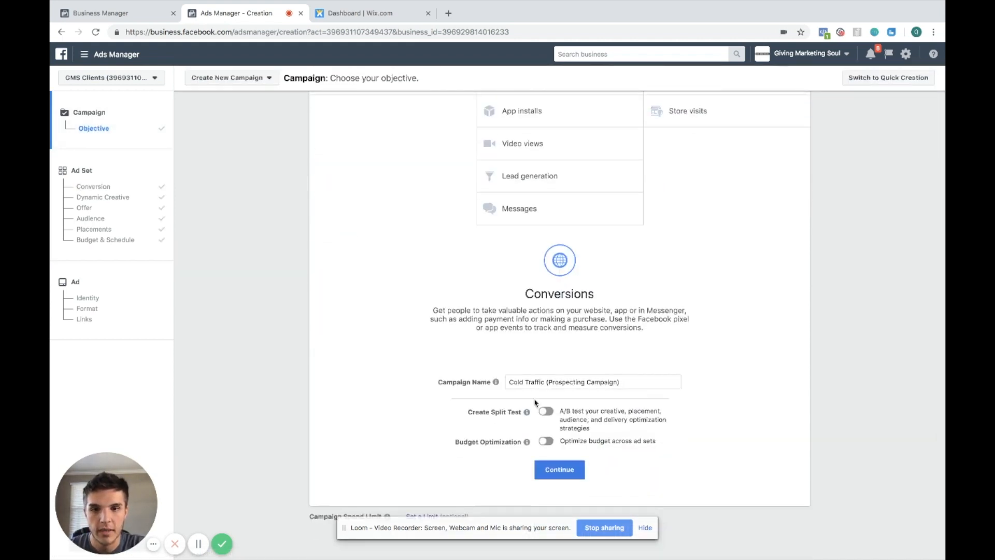
{"action": "left_click", "coordinate": [90, 186]}
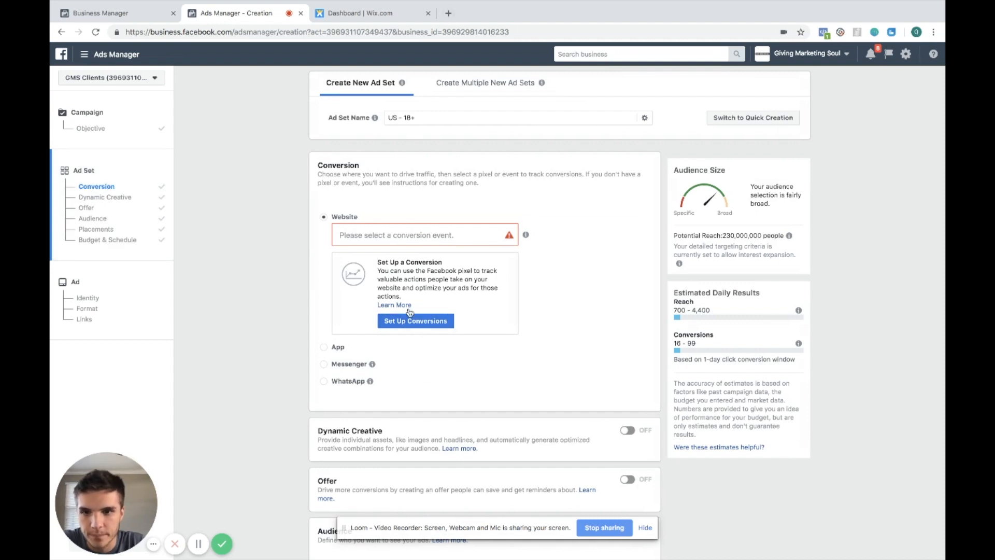
Start creating a custom conversion for the website pixel from the conversion setup
{"action": "left_click", "coordinate": [407, 320]}
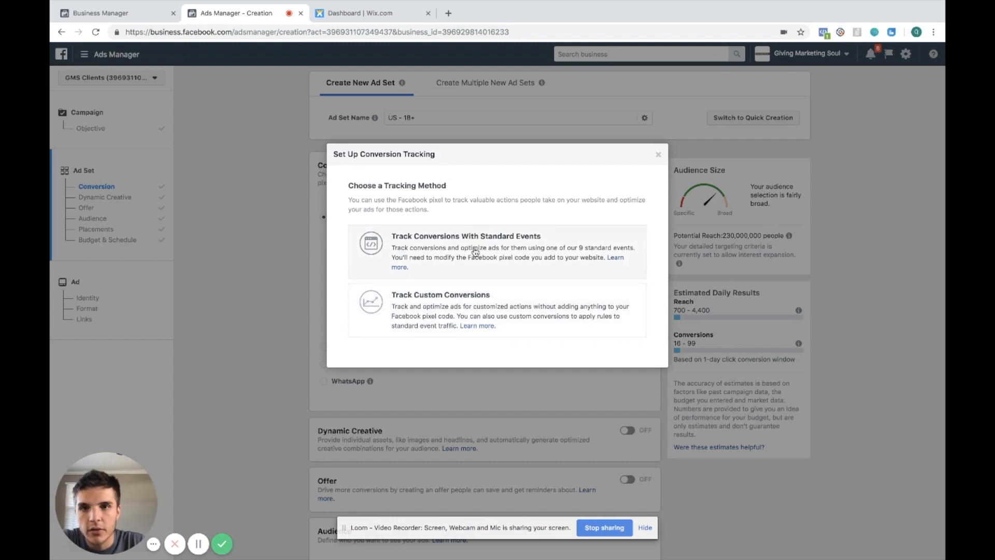
{"action": "left_click", "coordinate": [534, 301]}
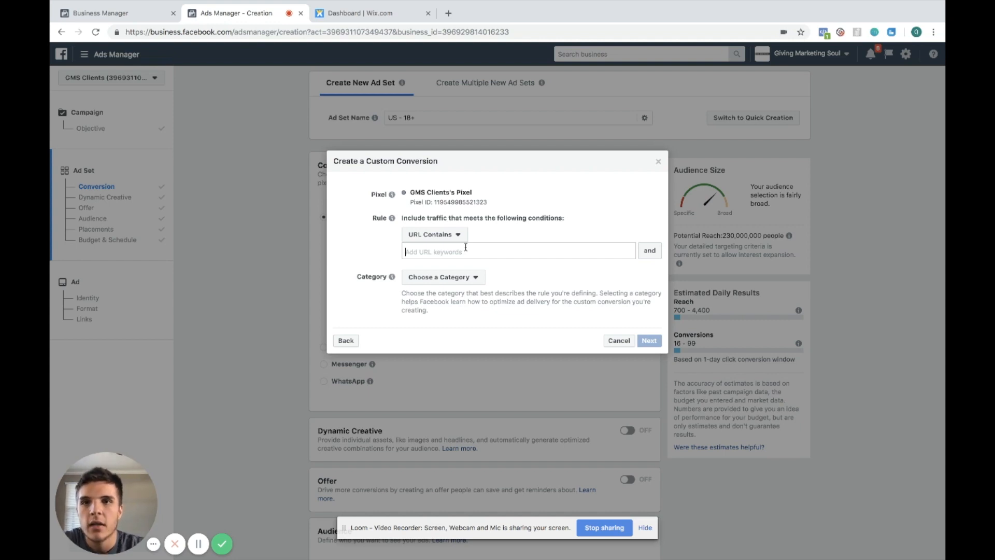
{"action": "left_click", "coordinate": [465, 247]}
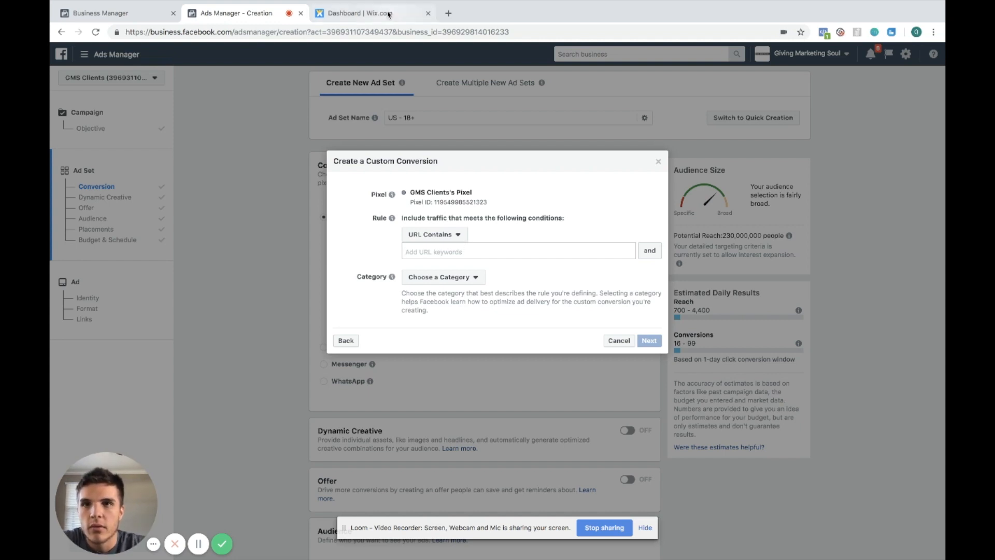
Open givingmarketingsoul.com in a new tab and go to its booking page
{"action": "left_click", "coordinate": [446, 13]}
{"action": "type", "text": "giv"}
{"action": "key", "text": "Return"}
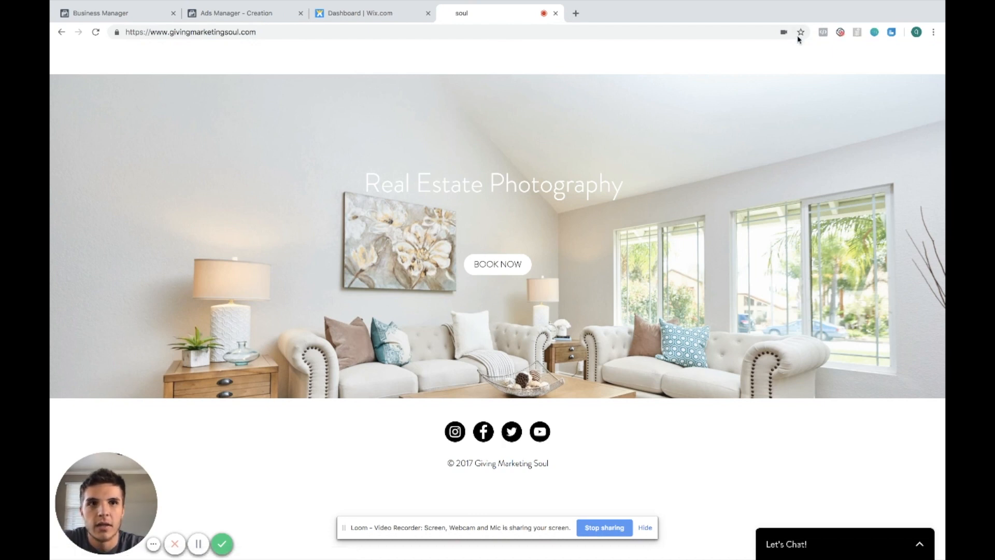
{"action": "left_click", "coordinate": [501, 268]}
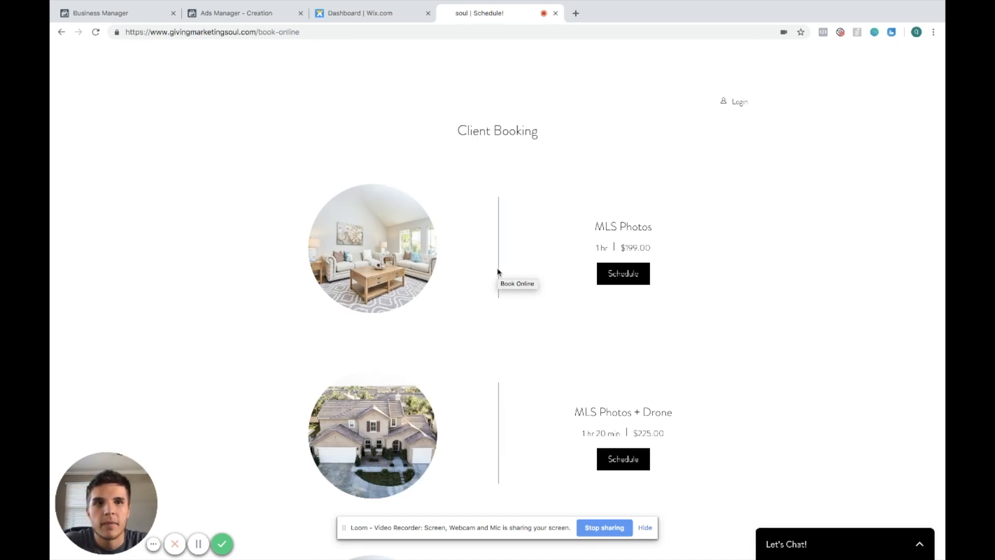
Check the booking page for installed pixels with the Pixel Helper extension and go back to the home page
{"action": "left_click", "coordinate": [824, 32]}
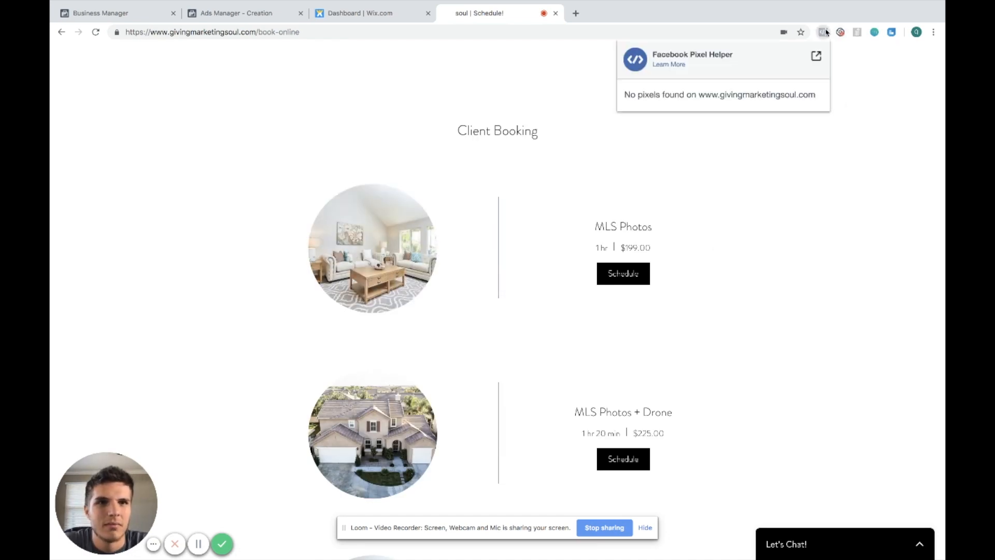
{"action": "left_click", "coordinate": [824, 32]}
{"action": "left_click", "coordinate": [62, 32]}
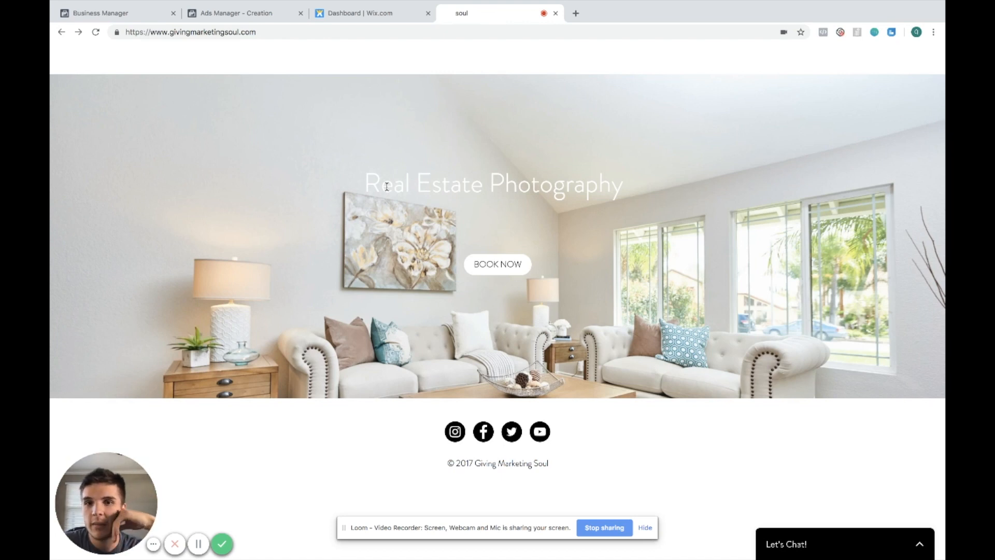
Return to Ads Manager and close the custom conversion dialog
{"action": "left_click", "coordinate": [267, 20]}
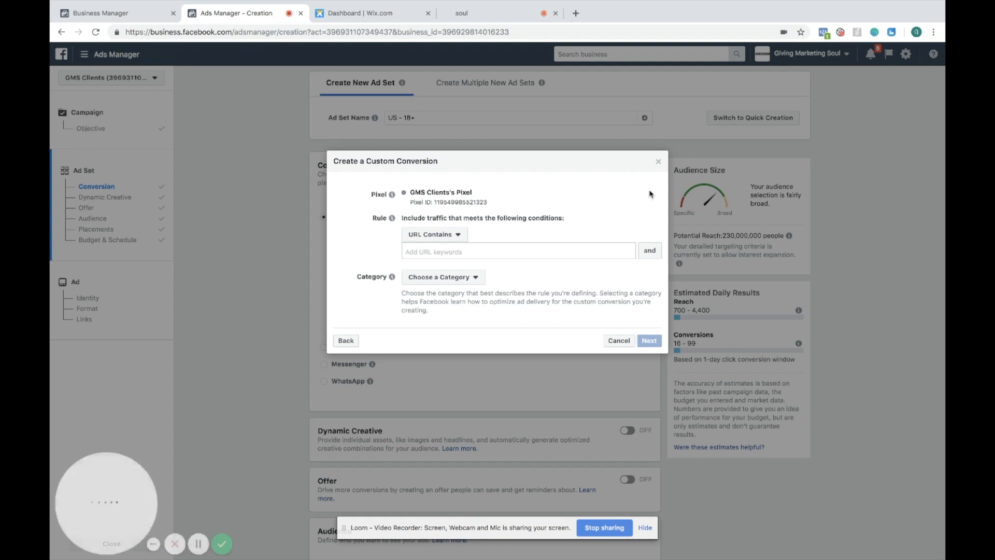
{"action": "left_click", "coordinate": [660, 163]}
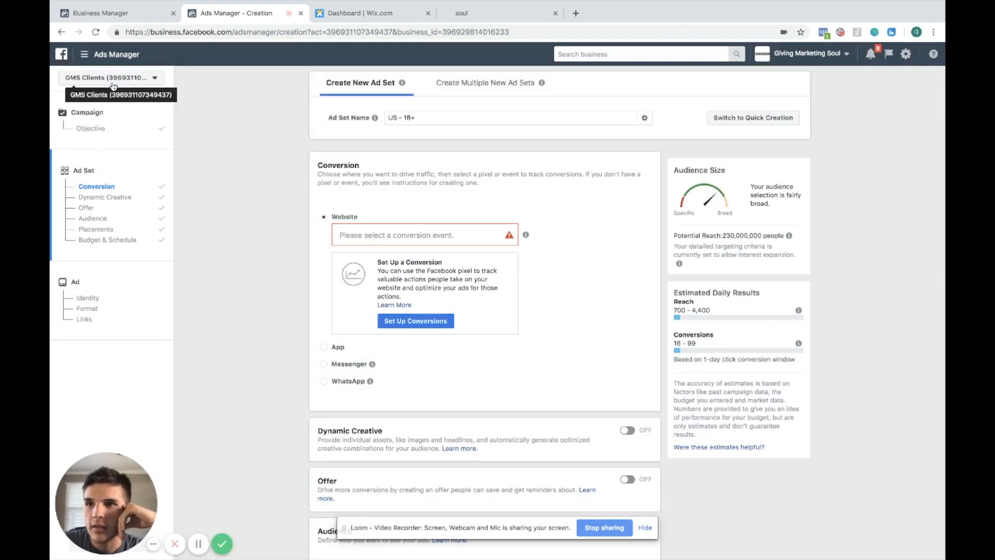
Open Business Manager in a new tab and select the Giving Marketing Soul business
{"action": "key", "text": "ctrl+t"}
{"action": "type", "text": "bus"}
{"action": "key", "text": "Return"}
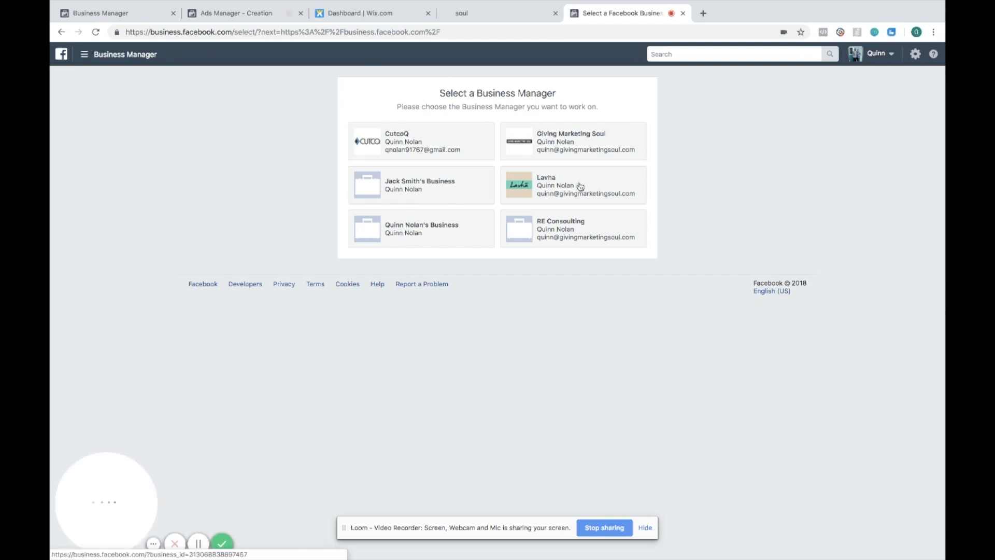
{"action": "left_click", "coordinate": [533, 145]}
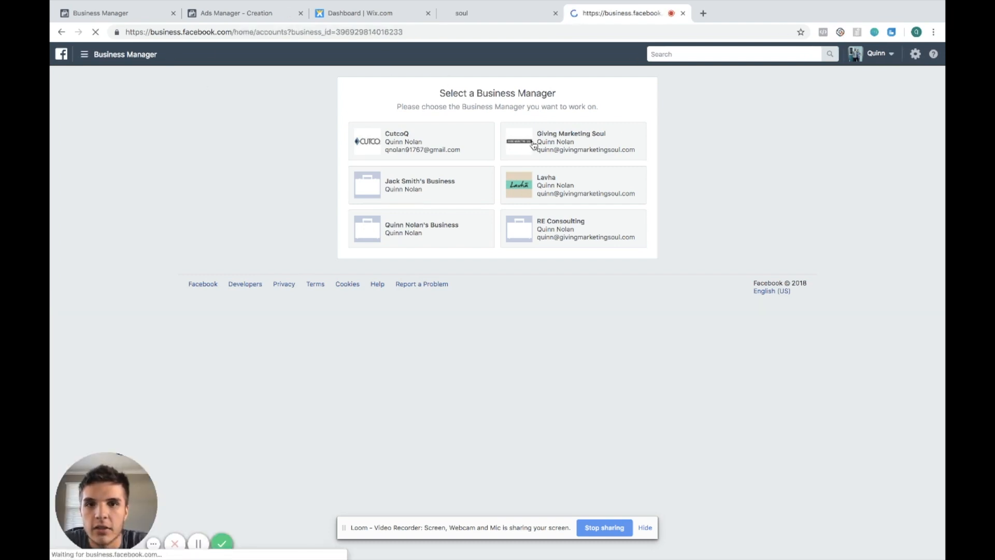
Open the Facebook Pixels page in Events Manager
{"action": "left_click", "coordinate": [83, 54]}
{"action": "left_click", "coordinate": [138, 312]}
{"action": "left_click", "coordinate": [424, 199]}
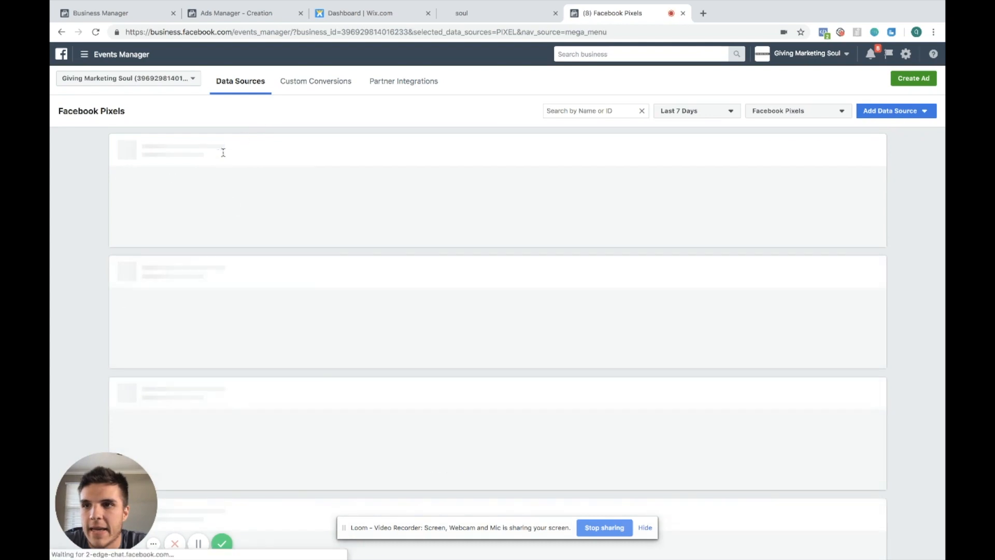
{"action": "scroll", "coordinate": [220, 161], "scroll_direction": "down", "scroll_amount": 5}
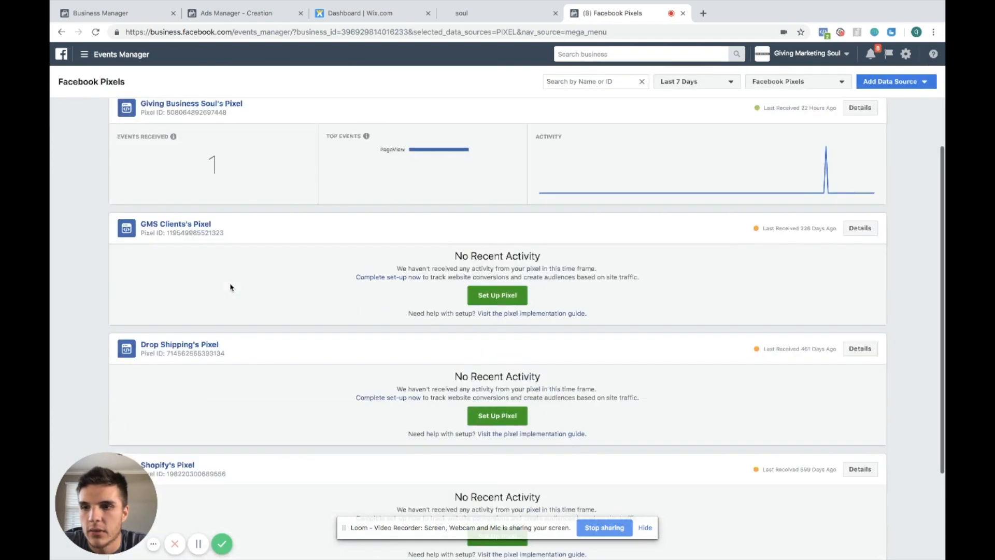
{"action": "left_click", "coordinate": [500, 215]}
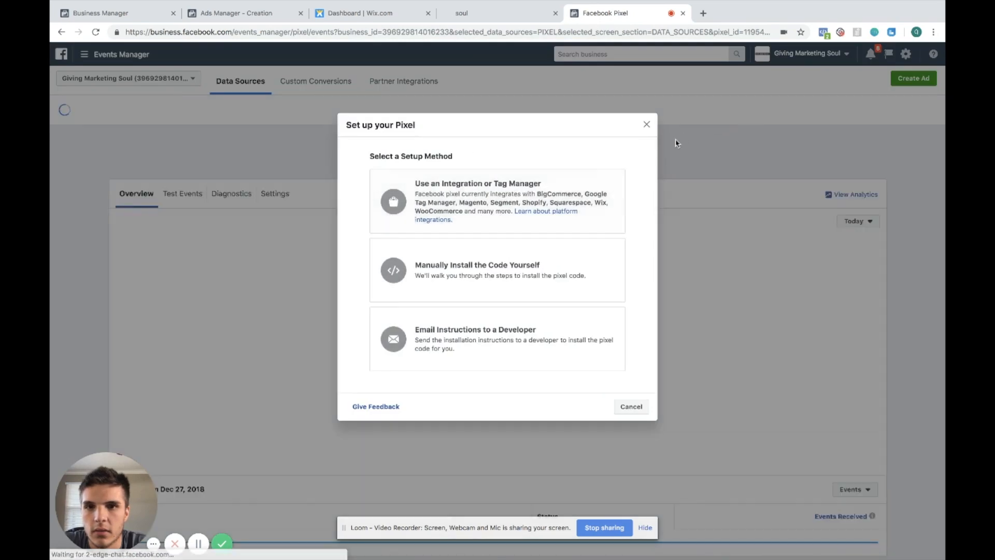
{"action": "left_click", "coordinate": [647, 128]}
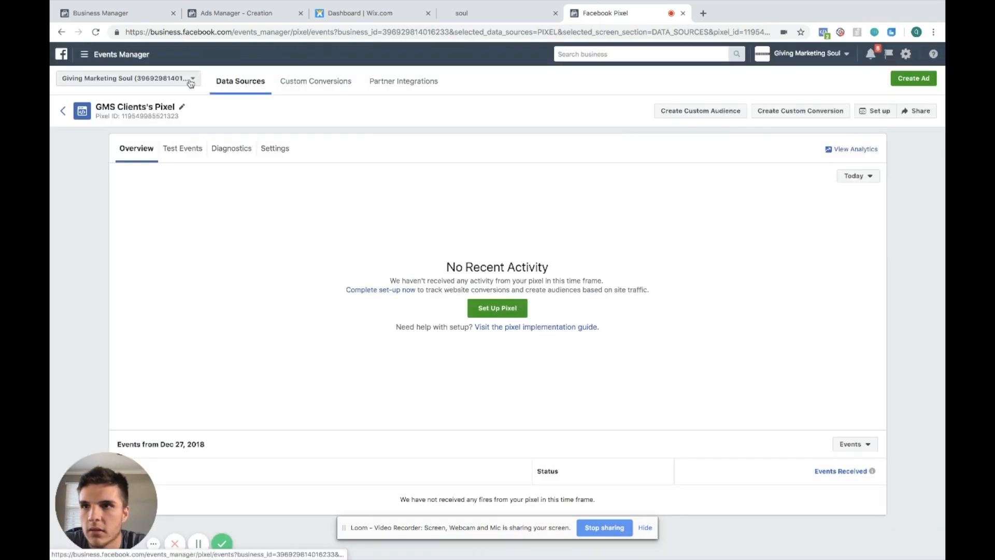
{"action": "left_click", "coordinate": [63, 110]}
Browse the list of Facebook pixels
{"action": "scroll", "coordinate": [310, 286], "scroll_direction": "down", "scroll_amount": 5}
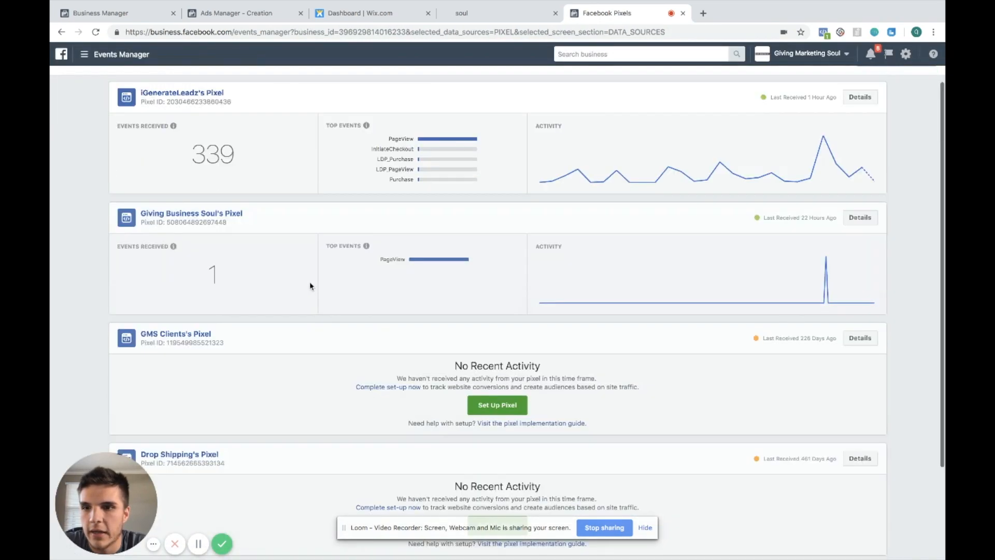
{"action": "scroll", "coordinate": [310, 284], "scroll_direction": "down", "scroll_amount": 3}
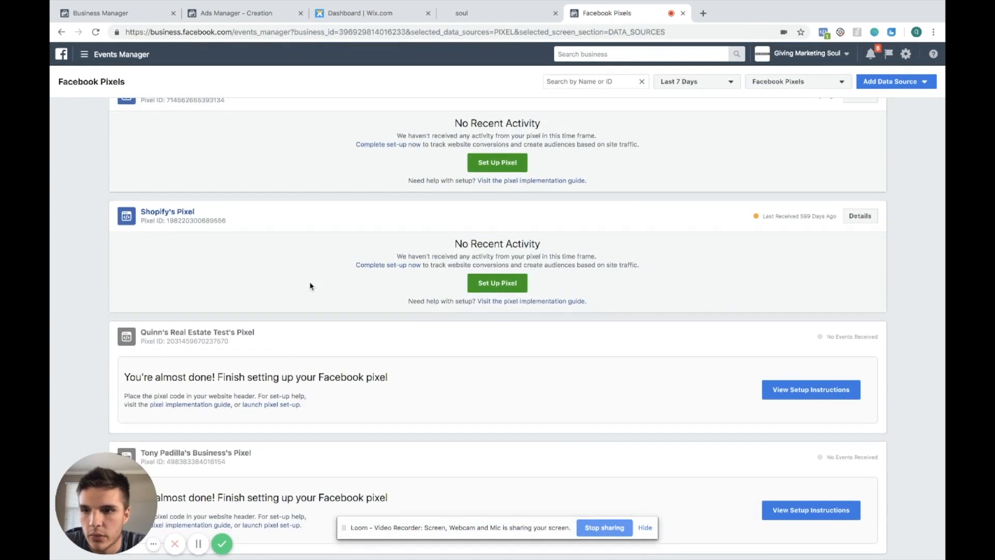
{"action": "scroll", "coordinate": [310, 285], "scroll_direction": "up", "scroll_amount": 5}
{"action": "scroll", "coordinate": [310, 286], "scroll_direction": "up", "scroll_amount": 4}
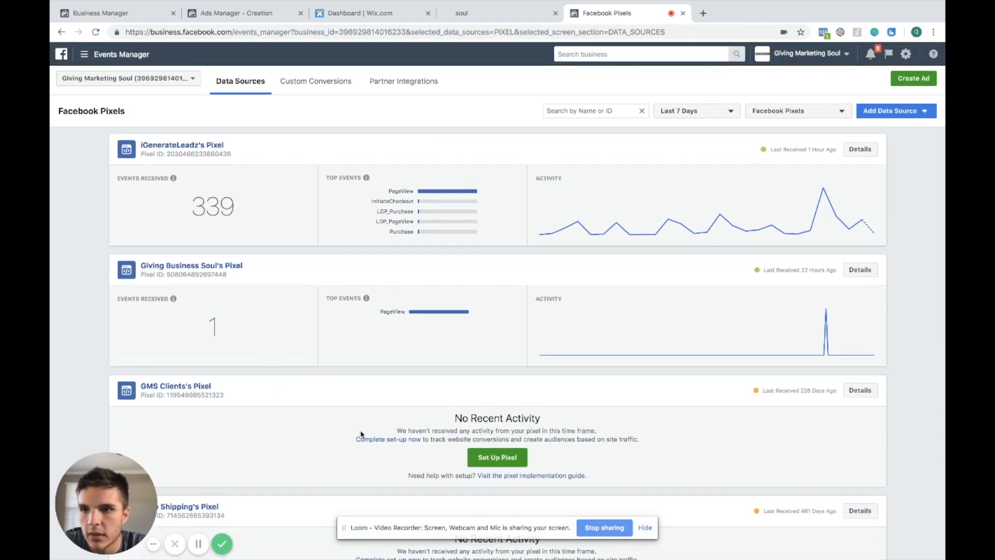
{"action": "left_click", "coordinate": [505, 461]}
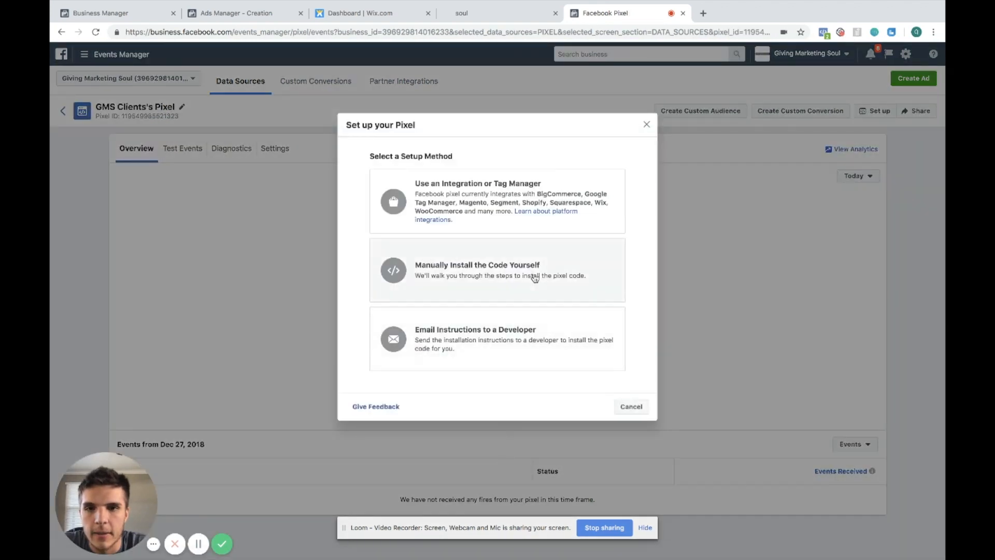
{"action": "left_click", "coordinate": [534, 277]}
{"action": "scroll", "coordinate": [537, 366], "scroll_direction": "down", "scroll_amount": 3}
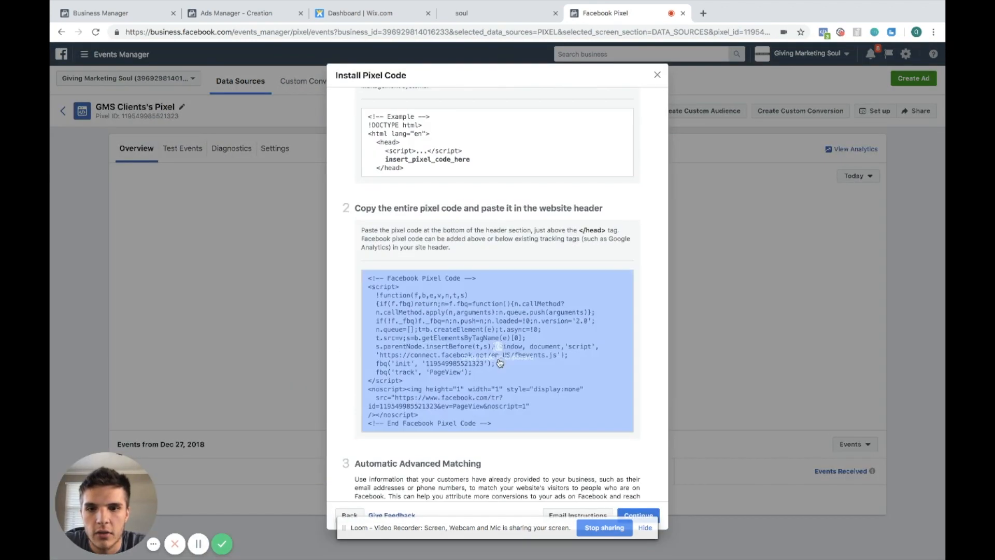
{"action": "left_click", "coordinate": [497, 346]}
Switch to the Wix dashboard and open the site's Settings
{"action": "left_click", "coordinate": [544, 14]}
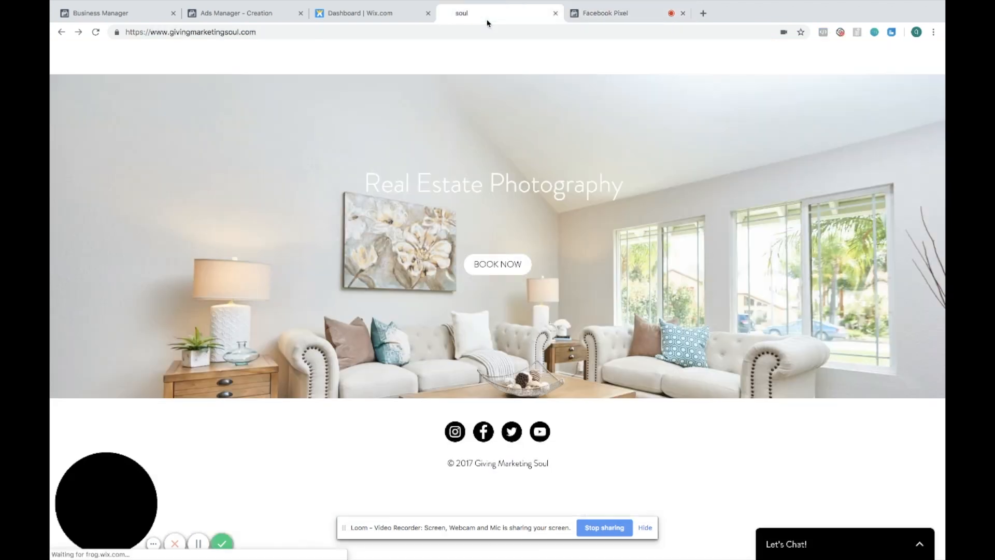
{"action": "left_click", "coordinate": [363, 13]}
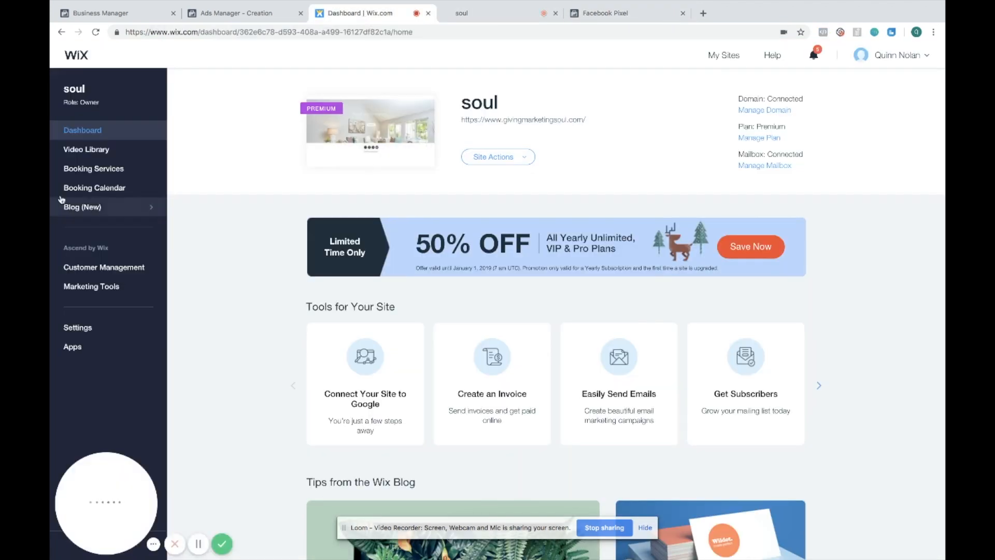
{"action": "left_click", "coordinate": [104, 326]}
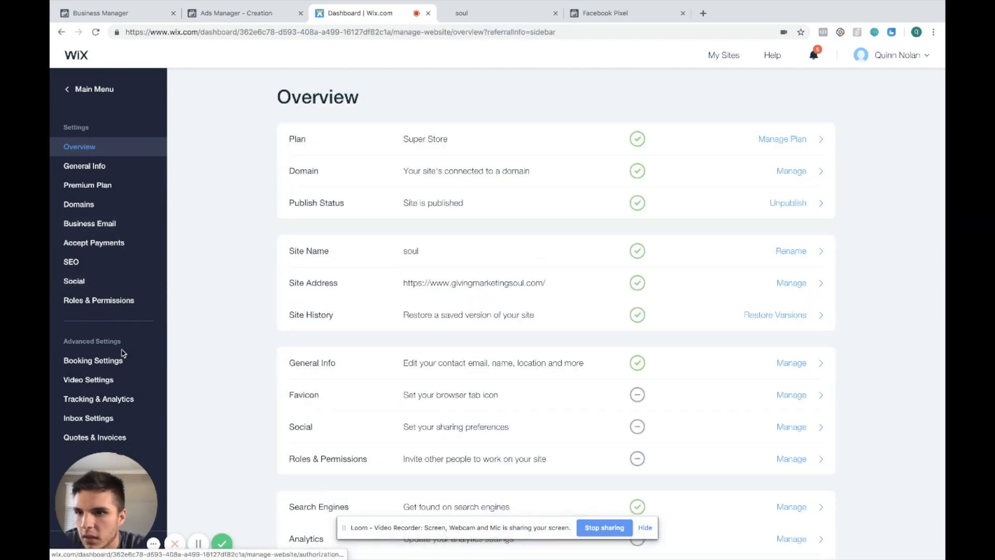
Open Tracking & Analytics and start adding a Facebook Pixel tool
{"action": "left_click", "coordinate": [150, 400]}
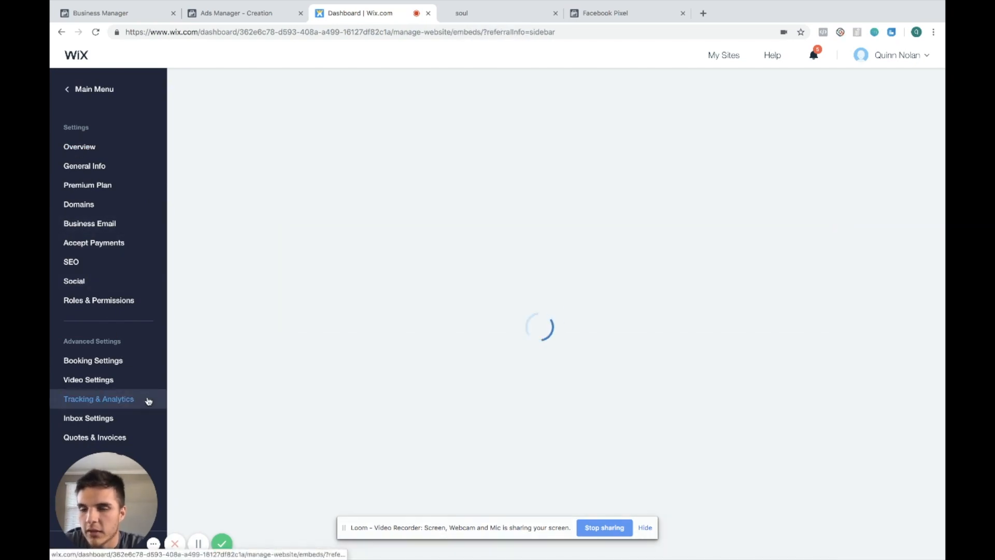
{"action": "left_click", "coordinate": [655, 301]}
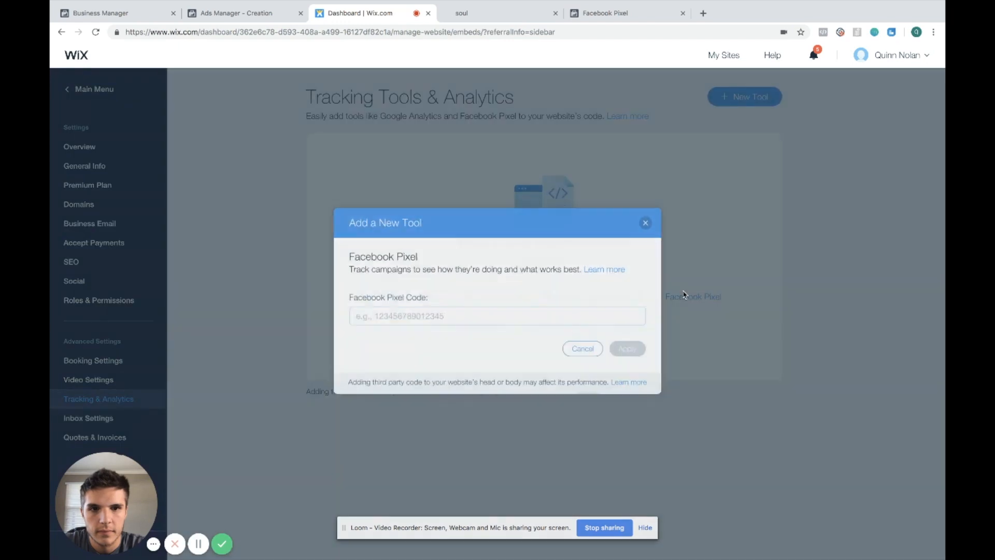
{"action": "left_click", "coordinate": [527, 313]}
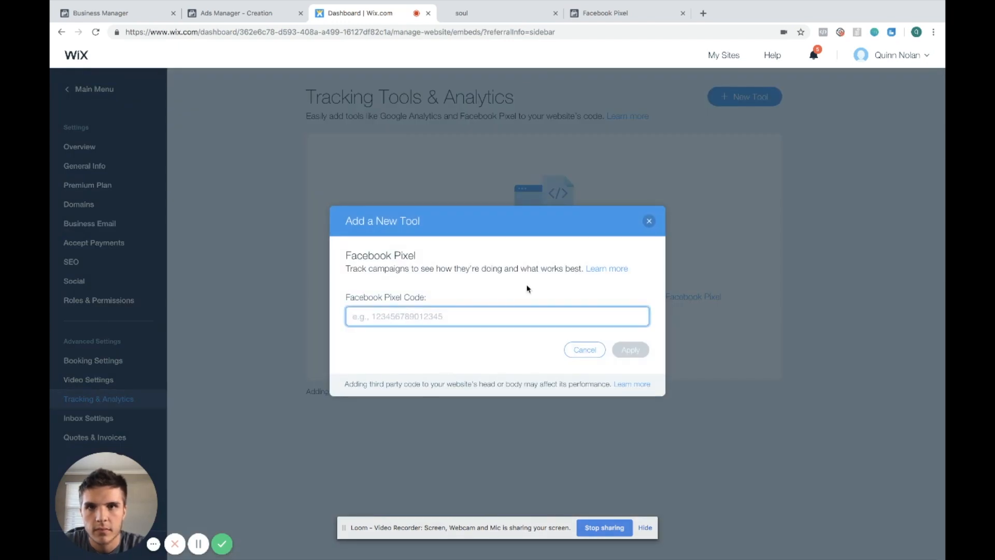
Copy the full pixel code from Facebook, paste it into the Facebook Pixel Code field, and clear it again
{"action": "left_click", "coordinate": [601, 13]}
{"action": "left_click", "coordinate": [513, 386]}
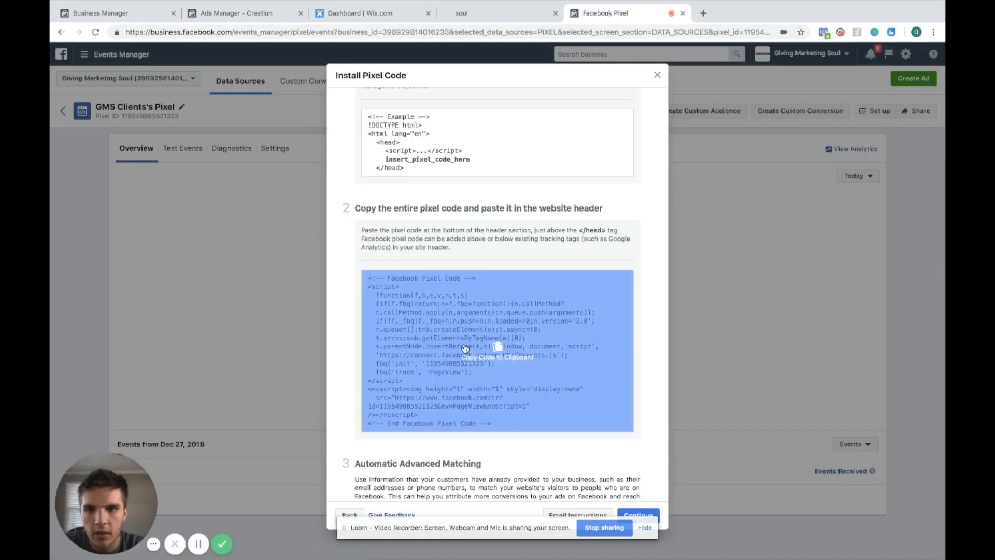
{"action": "left_click", "coordinate": [516, 14]}
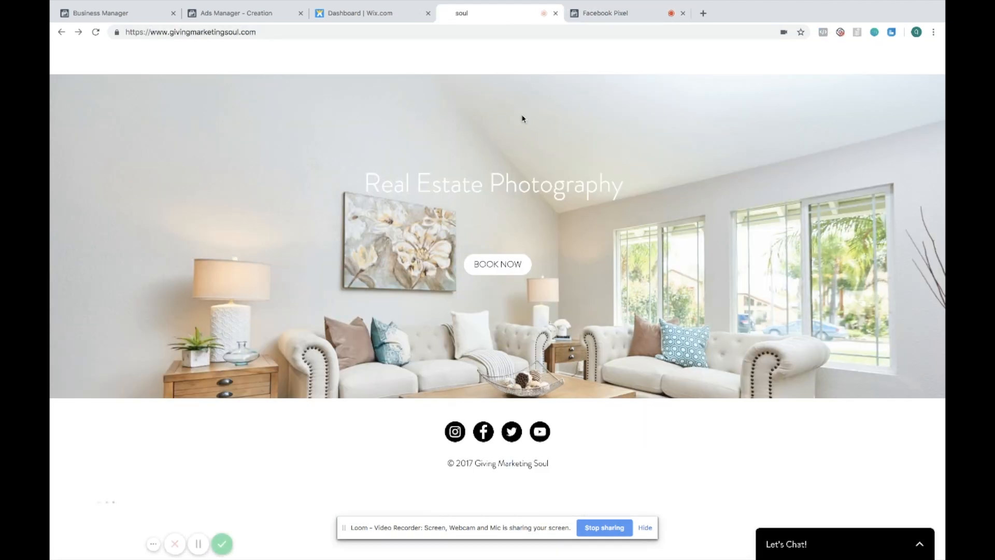
{"action": "left_click", "coordinate": [354, 15]}
{"action": "key", "text": "ctrl+v"}
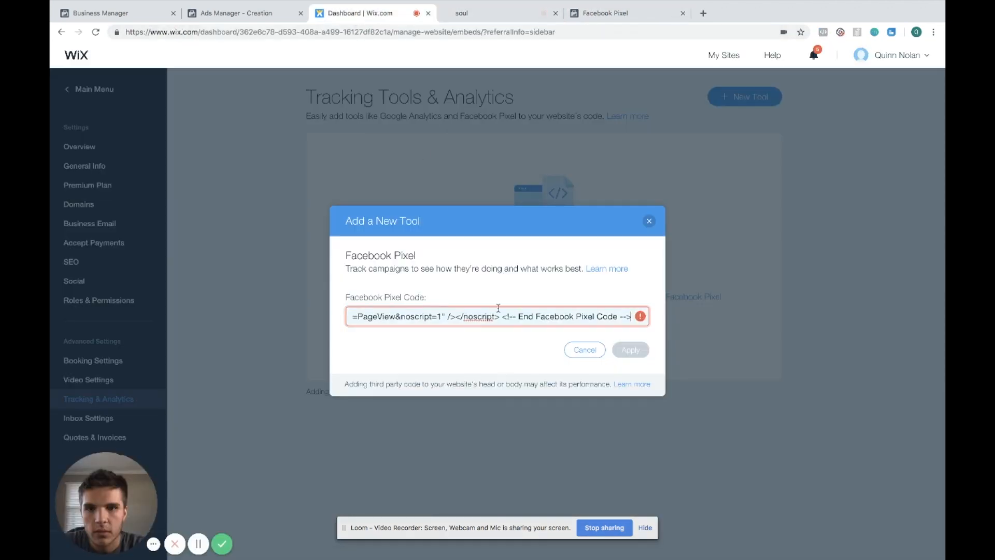
{"action": "left_click_drag", "start_coordinate": [631, 321], "coordinate": [347, 318]}
{"action": "left_click", "coordinate": [442, 325]}
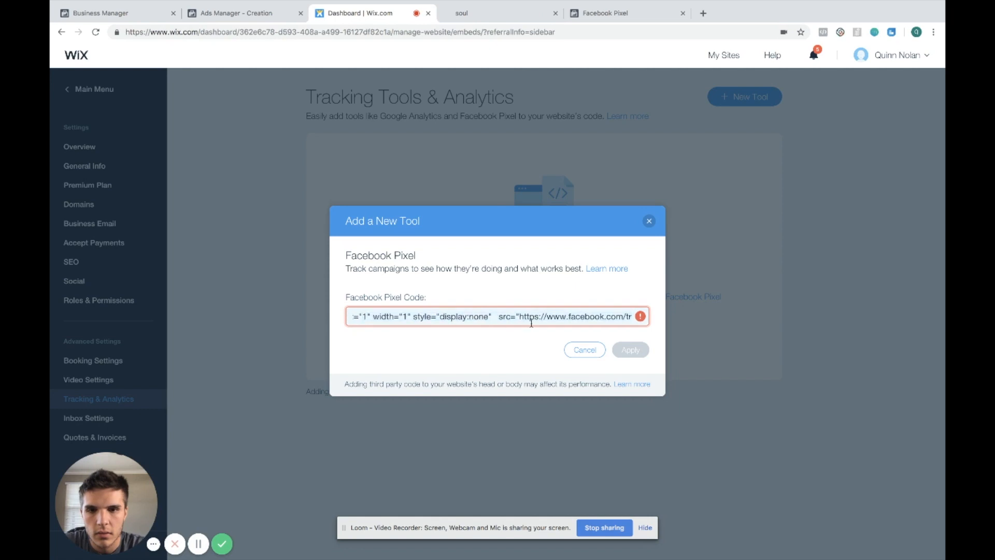
{"action": "left_click", "coordinate": [588, 8]}
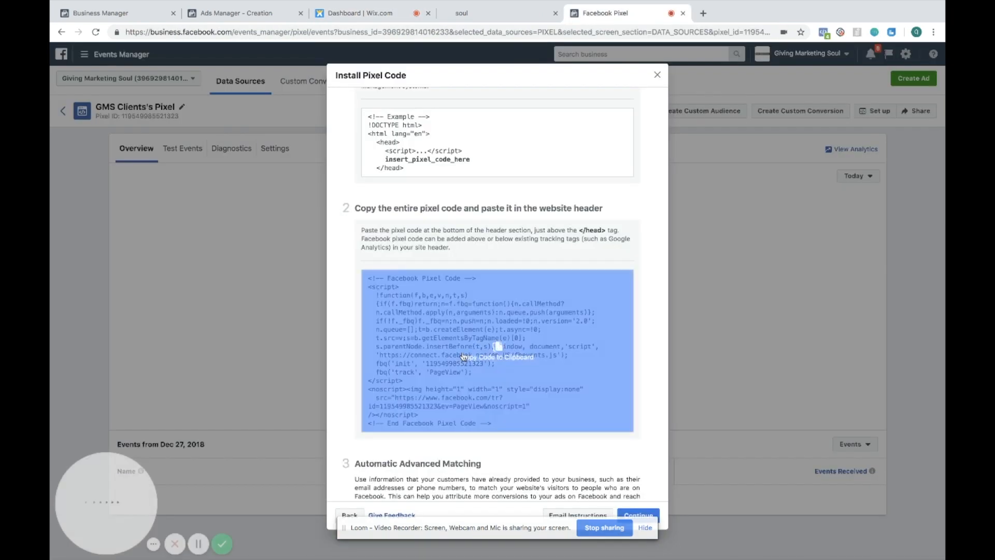
{"action": "left_click", "coordinate": [388, 13]}
{"action": "left_click", "coordinate": [396, 313]}
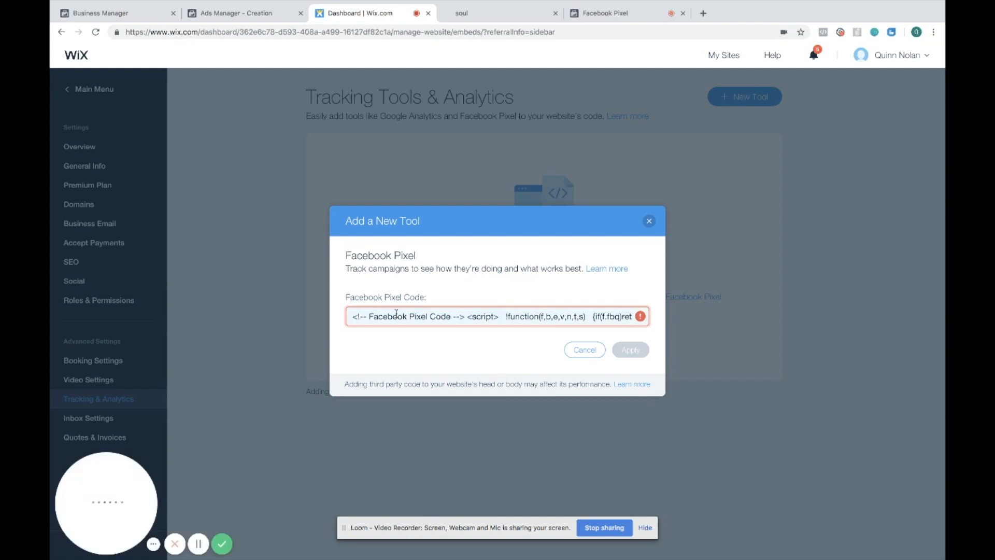
{"action": "key", "text": "BackSpace"}
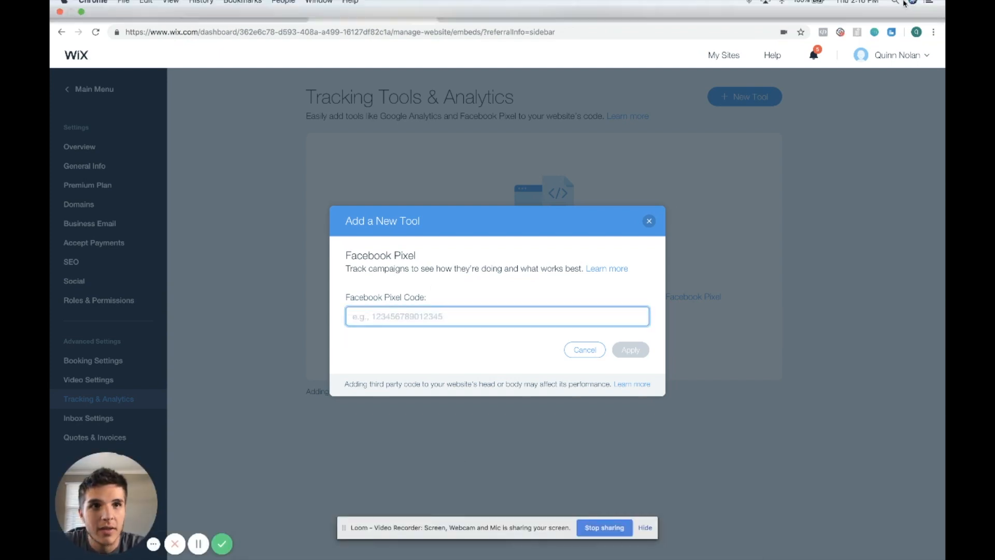
Open Notes and paste the copied pixel code into a new note
{"action": "left_click", "coordinate": [894, 6]}
{"action": "type", "text": "notes"}
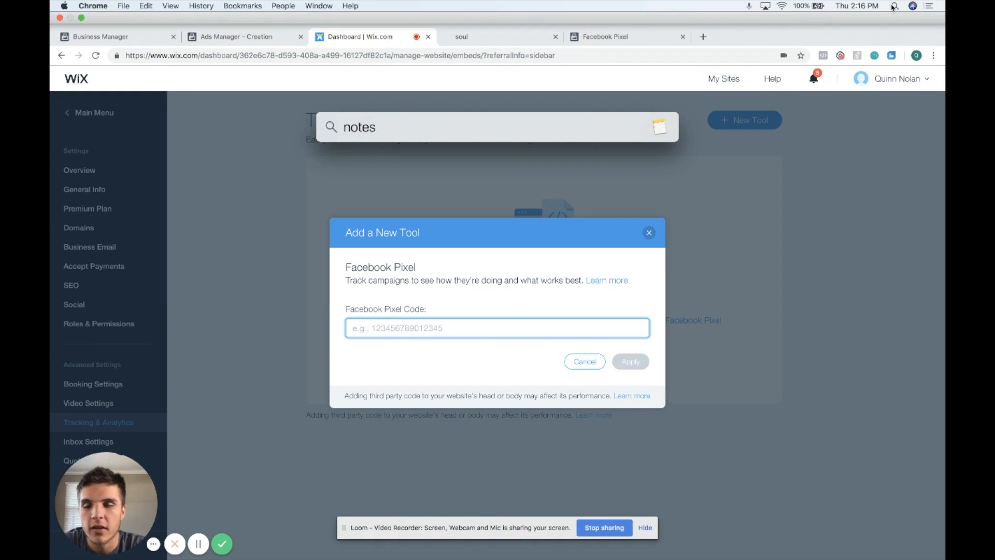
{"action": "key", "text": "Return"}
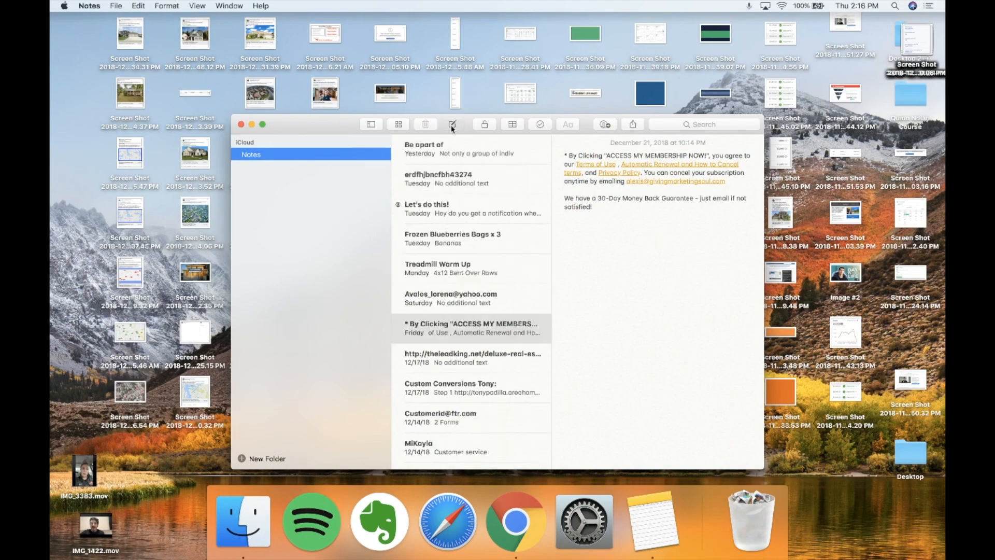
{"action": "left_click", "coordinate": [452, 127]}
{"action": "key", "text": "super+v"}
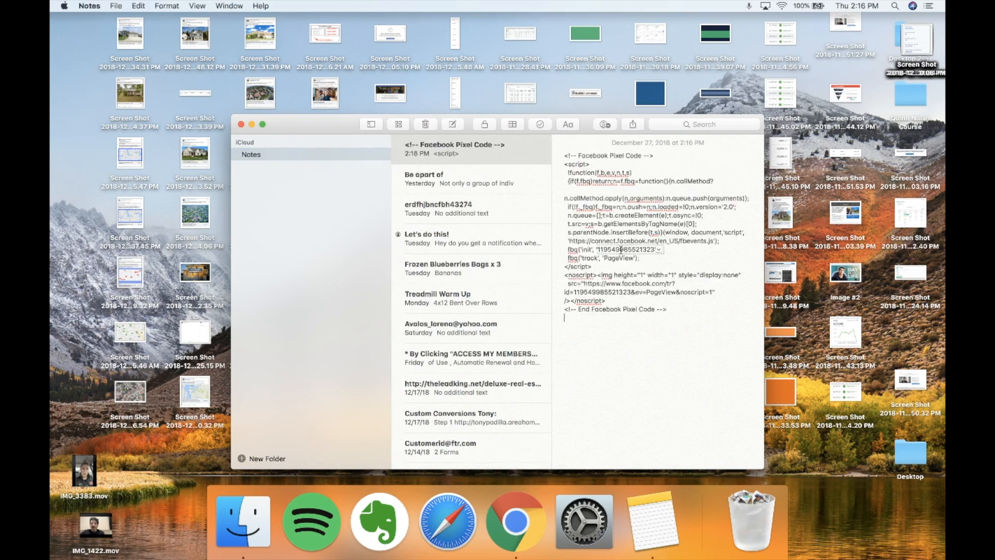
Copy the pixel ID from the note, paste it as the Facebook Pixel Code, and apply the tool
{"action": "left_click_drag", "start_coordinate": [599, 249], "coordinate": [645, 250]}
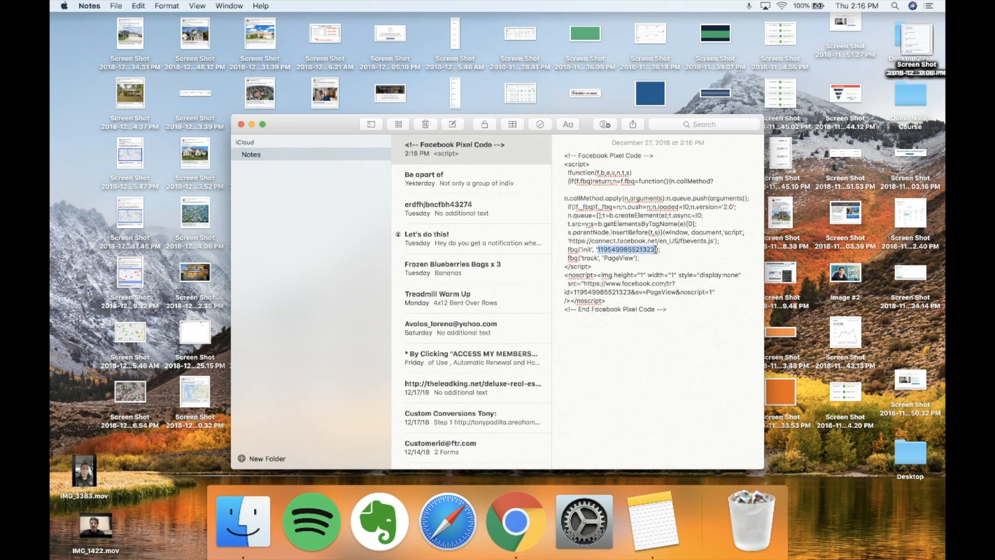
{"action": "key", "text": "super+c"}
{"action": "left_click", "coordinate": [521, 513]}
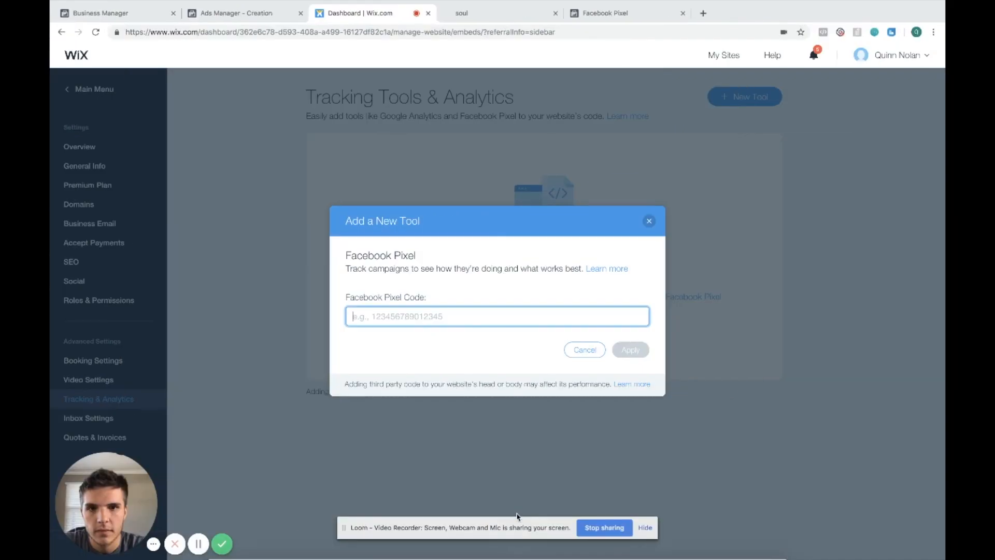
{"action": "left_click", "coordinate": [440, 316]}
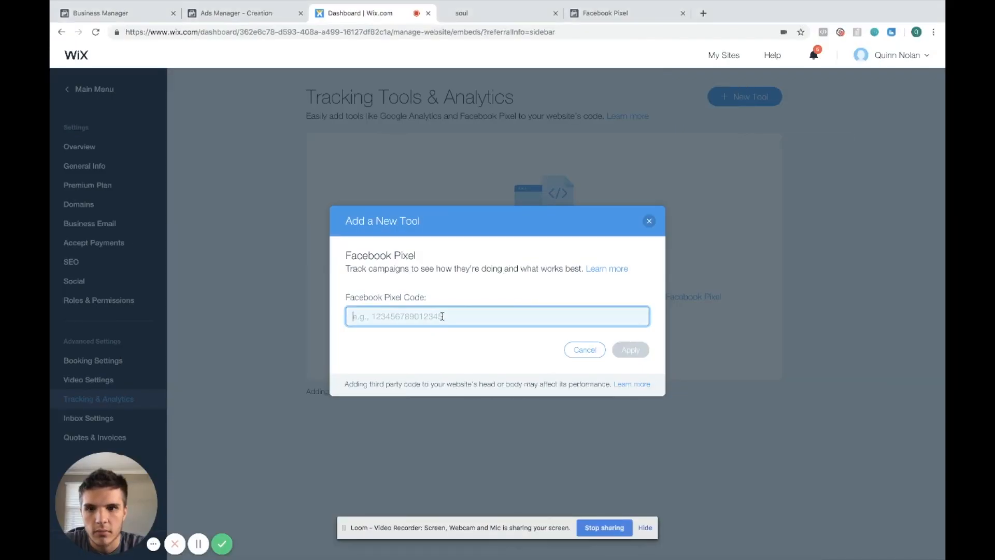
{"action": "key", "text": "super+v"}
{"action": "left_click", "coordinate": [630, 347]}
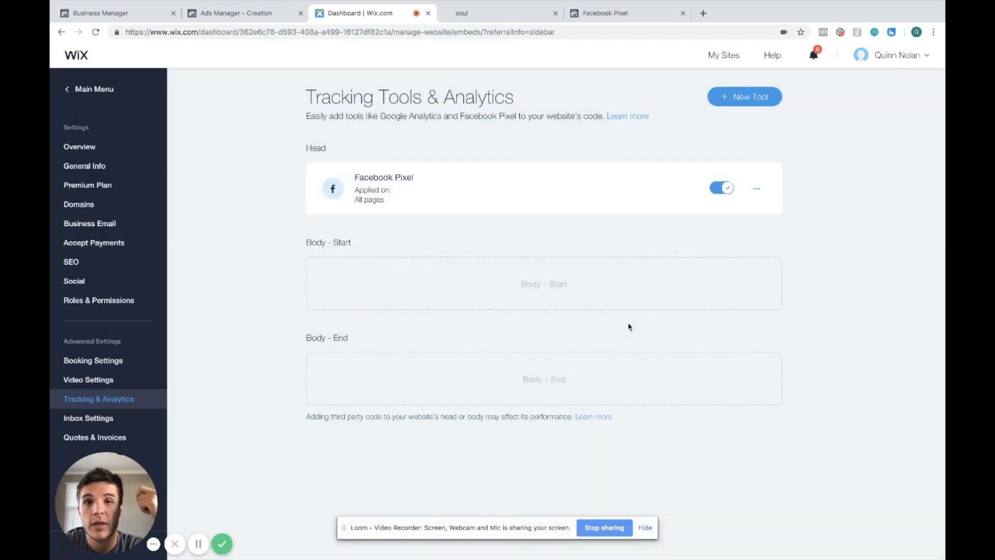
Visit the live site, open the booking page, and scroll through the packages to fire the pixel
{"action": "left_click", "coordinate": [525, 21]}
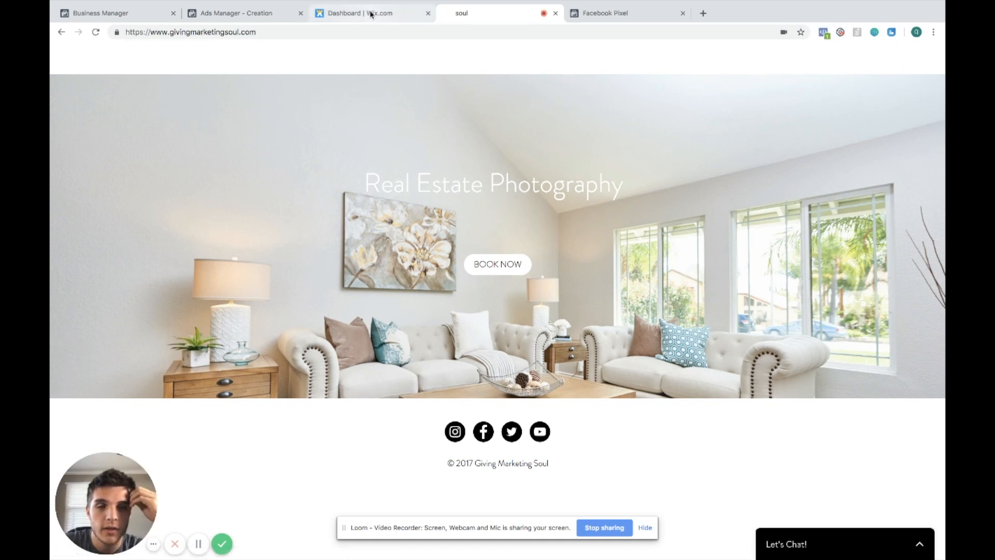
{"action": "left_click", "coordinate": [513, 263]}
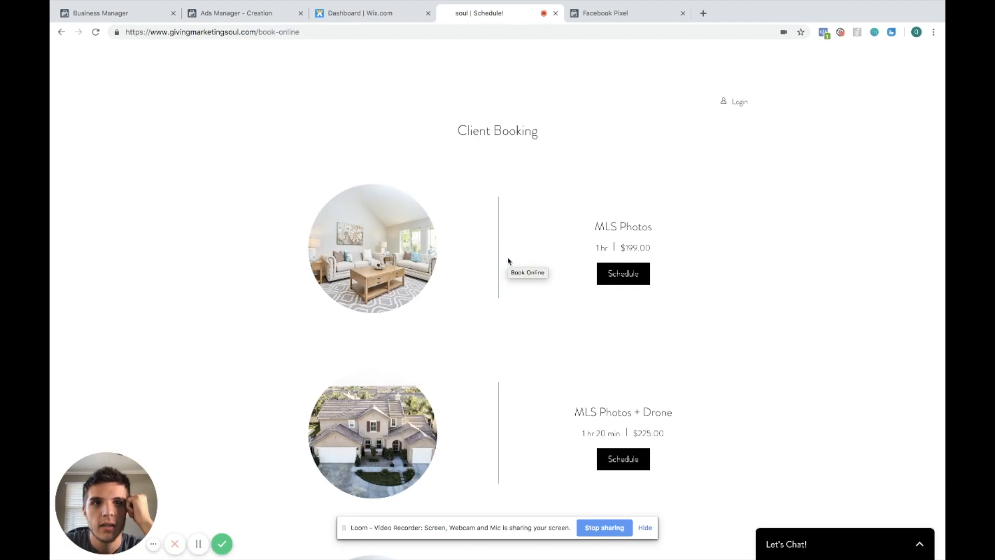
{"action": "scroll", "coordinate": [548, 210], "scroll_direction": "down", "scroll_amount": 8}
{"action": "scroll", "coordinate": [548, 210], "scroll_direction": "down", "scroll_amount": 4}
{"action": "scroll", "coordinate": [548, 210], "scroll_direction": "up", "scroll_amount": 7}
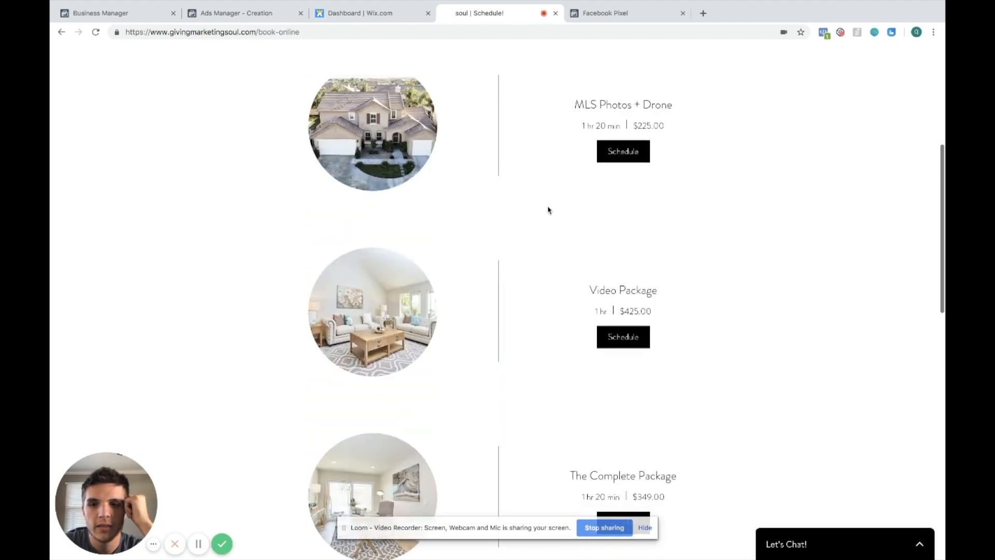
{"action": "scroll", "coordinate": [549, 210], "scroll_direction": "down", "scroll_amount": 12}
{"action": "scroll", "coordinate": [548, 210], "scroll_direction": "up", "scroll_amount": 8}
{"action": "scroll", "coordinate": [548, 210], "scroll_direction": "up", "scroll_amount": 9}
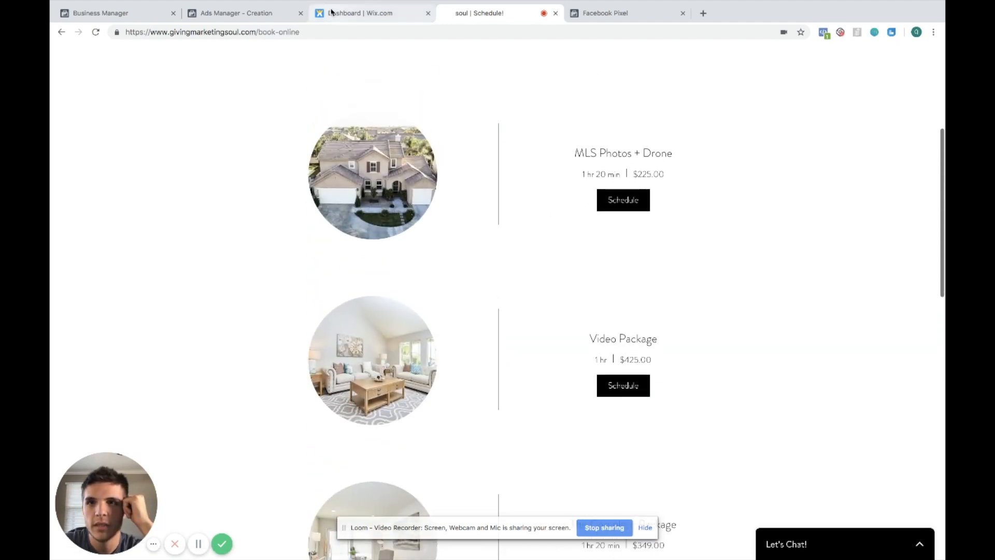
Continue through the Install Pixel Code dialog and finish it with Done
{"action": "left_click", "coordinate": [377, 20]}
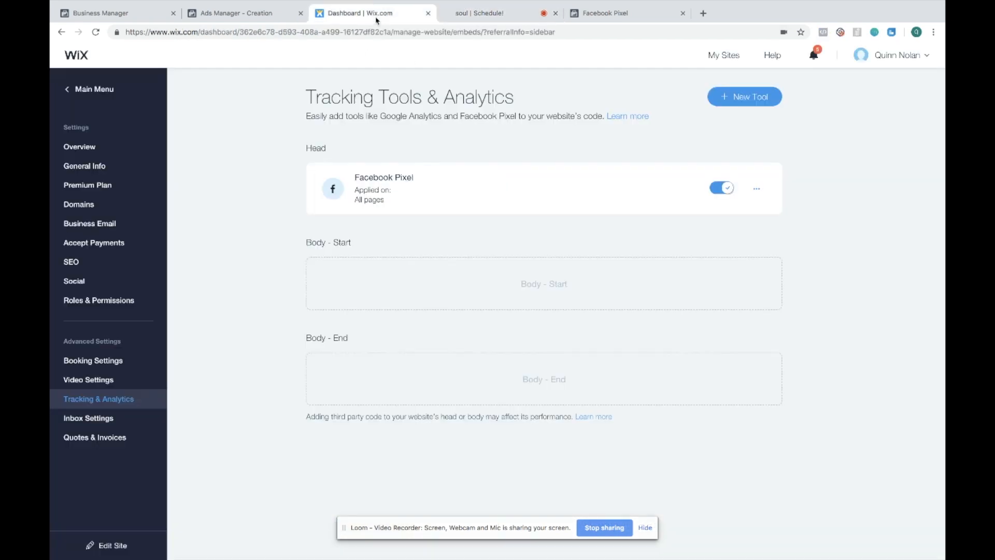
{"action": "left_click", "coordinate": [261, 13]}
{"action": "left_click", "coordinate": [480, 13]}
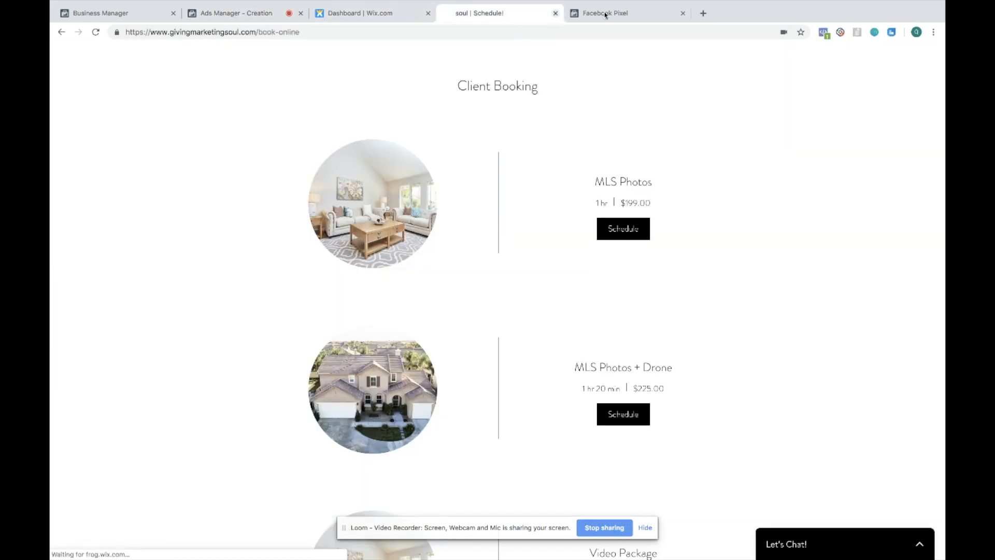
{"action": "left_click", "coordinate": [601, 13]}
{"action": "scroll", "coordinate": [645, 451], "scroll_direction": "down", "scroll_amount": 2}
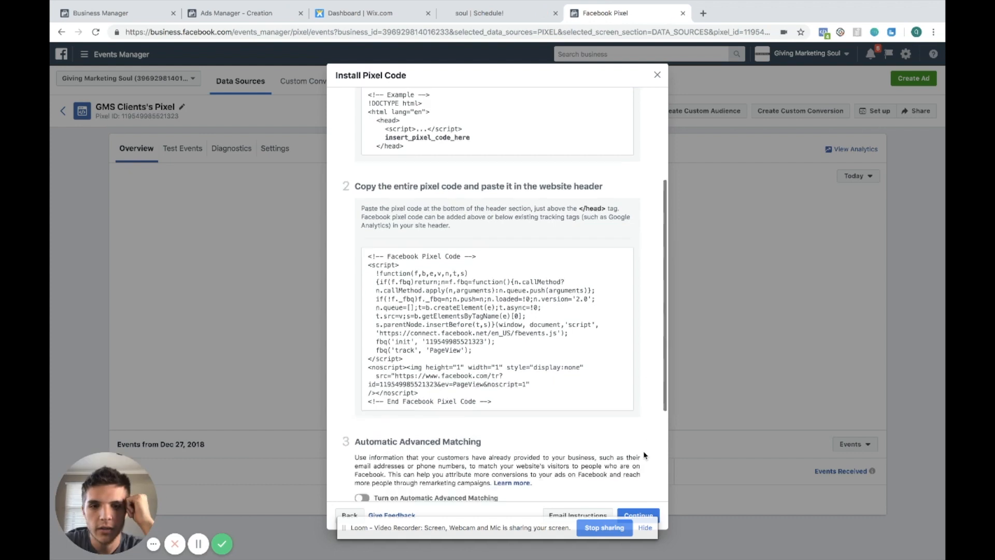
{"action": "left_click", "coordinate": [646, 513]}
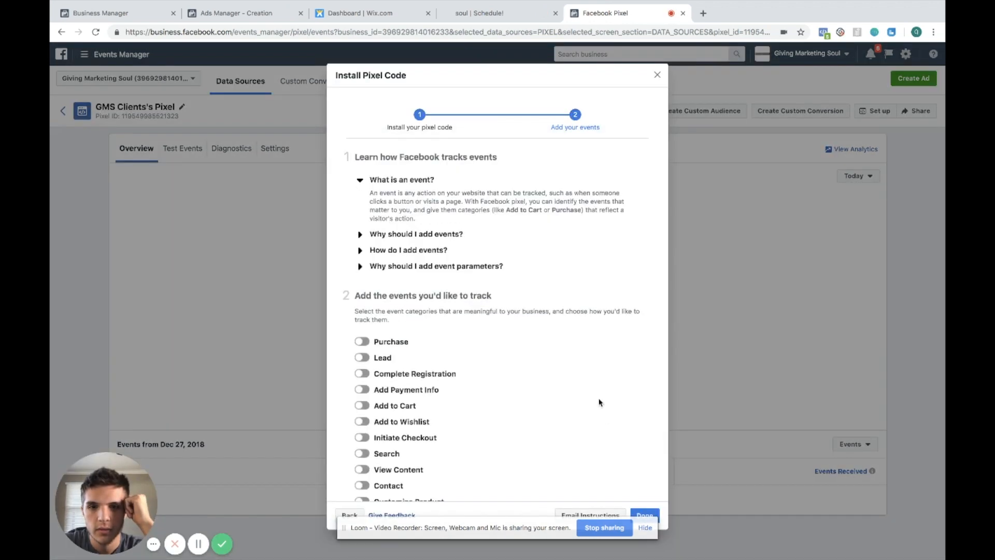
{"action": "scroll", "coordinate": [586, 394], "scroll_direction": "down", "scroll_amount": 3}
{"action": "left_click", "coordinate": [635, 515]}
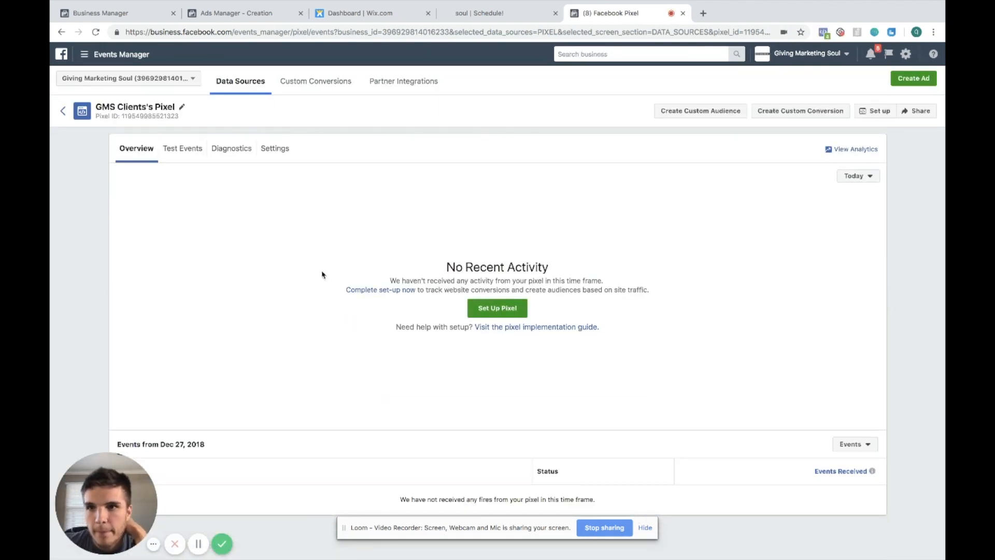
{"action": "left_click", "coordinate": [62, 112]}
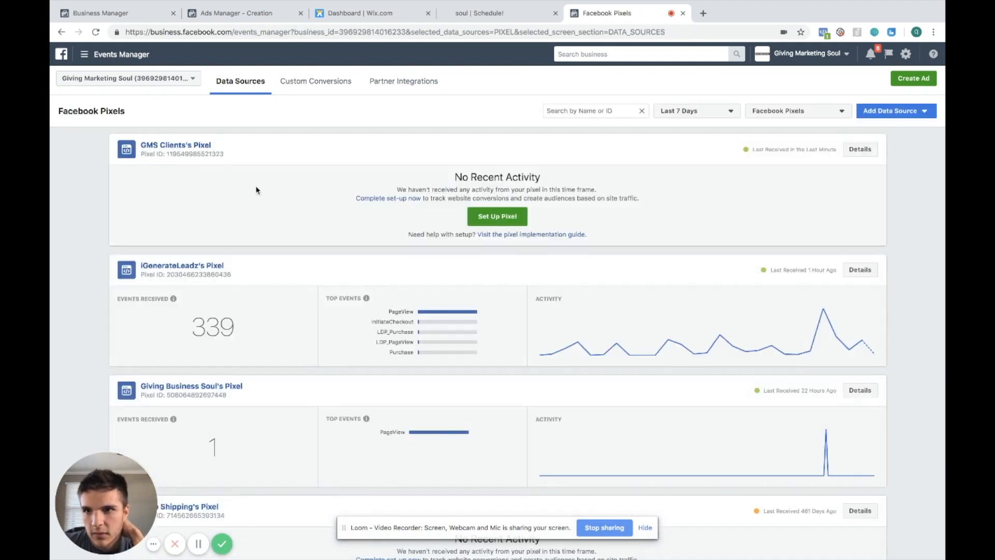
{"action": "left_click", "coordinate": [505, 215]}
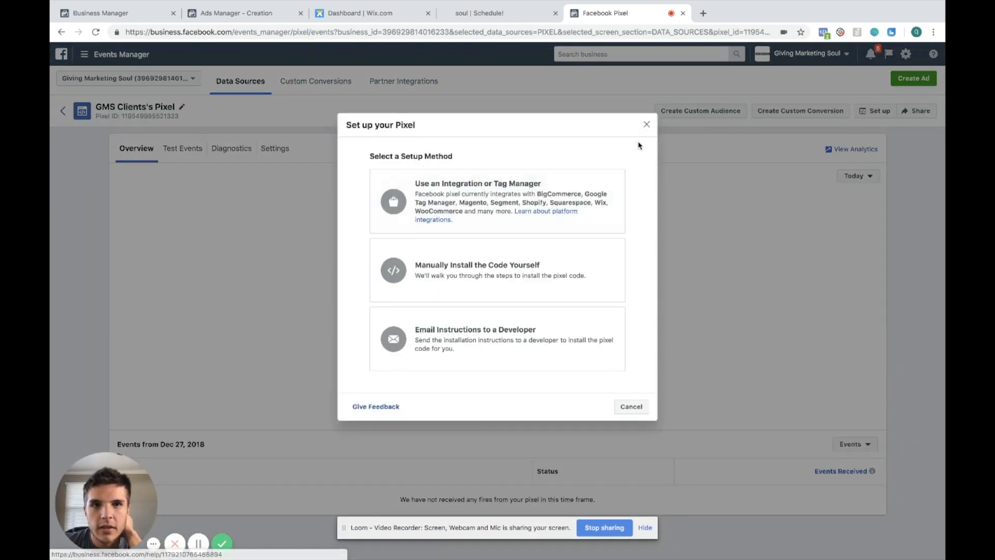
{"action": "left_click", "coordinate": [647, 126]}
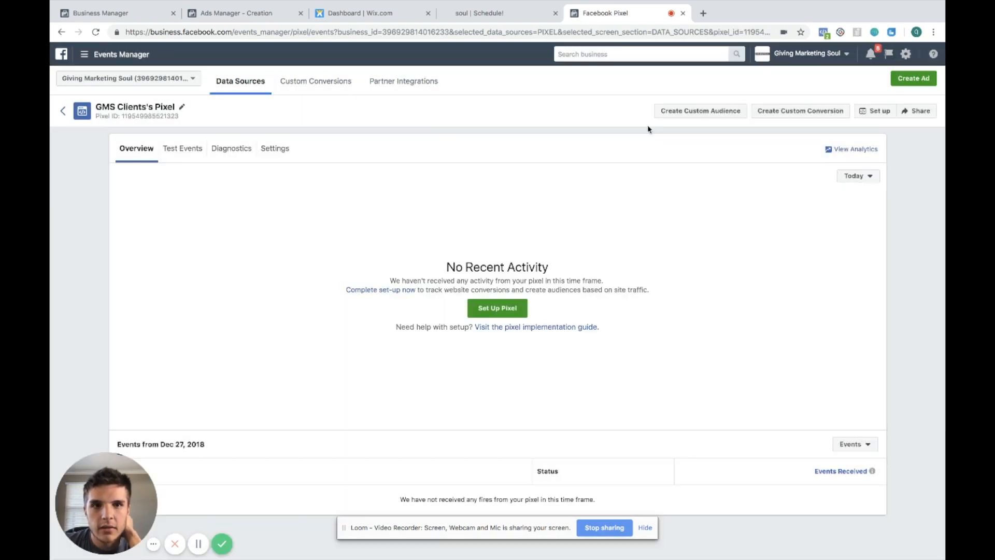
{"action": "left_click", "coordinate": [62, 110]}
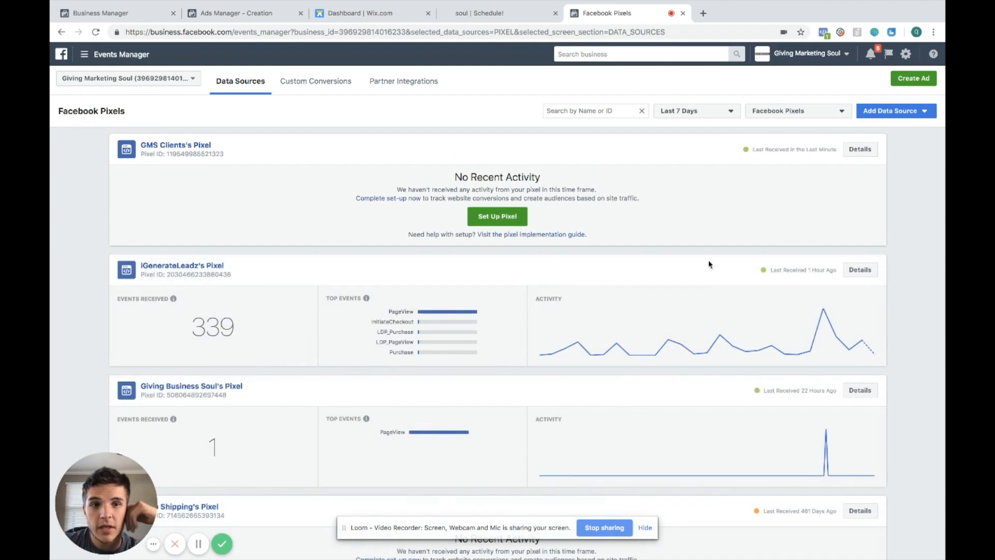
{"action": "left_click_drag", "start_coordinate": [842, 151], "coordinate": [751, 151]}
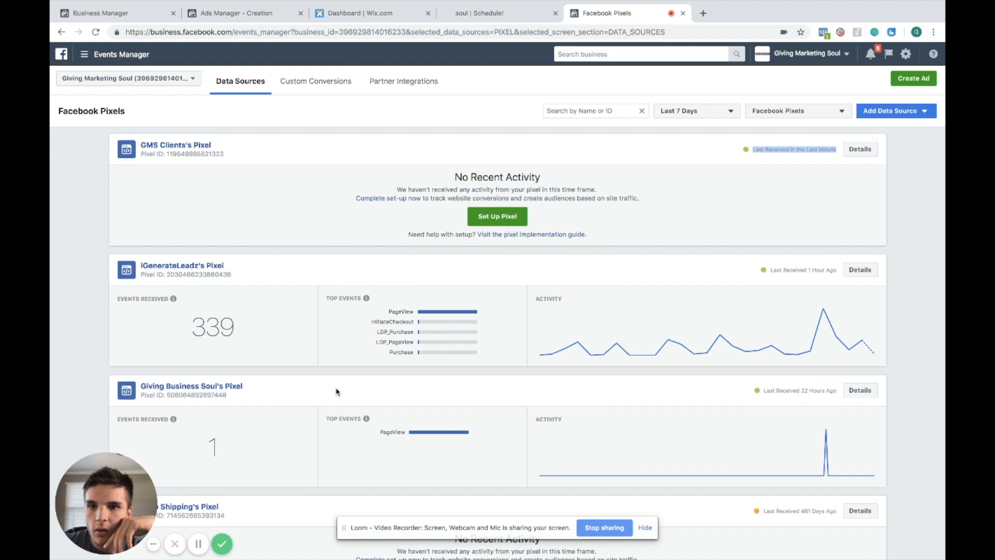
{"action": "left_click_drag", "start_coordinate": [246, 330], "coordinate": [190, 329]}
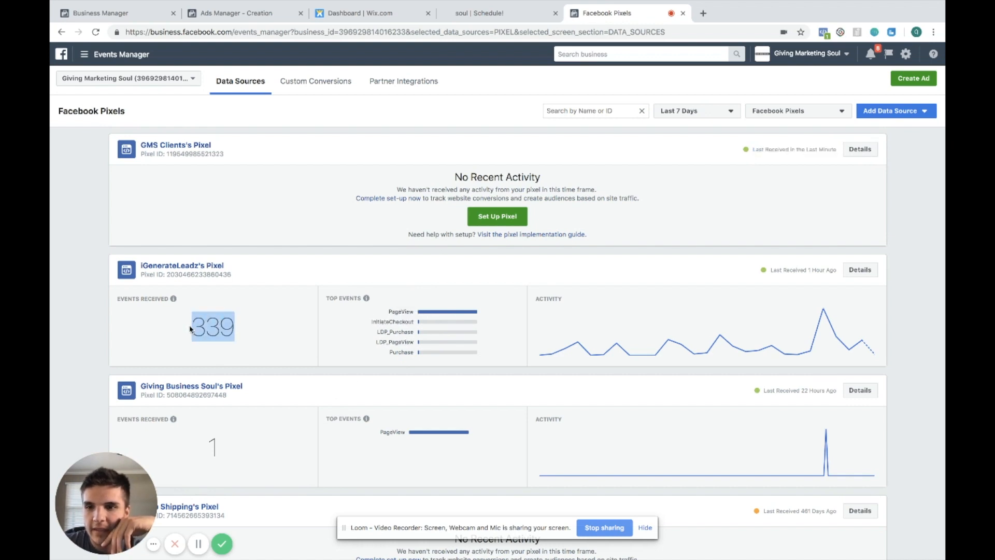
{"action": "left_click", "coordinate": [265, 291]}
{"action": "scroll", "coordinate": [336, 335], "scroll_direction": "down", "scroll_amount": 2}
{"action": "scroll", "coordinate": [337, 334], "scroll_direction": "up", "scroll_amount": 2}
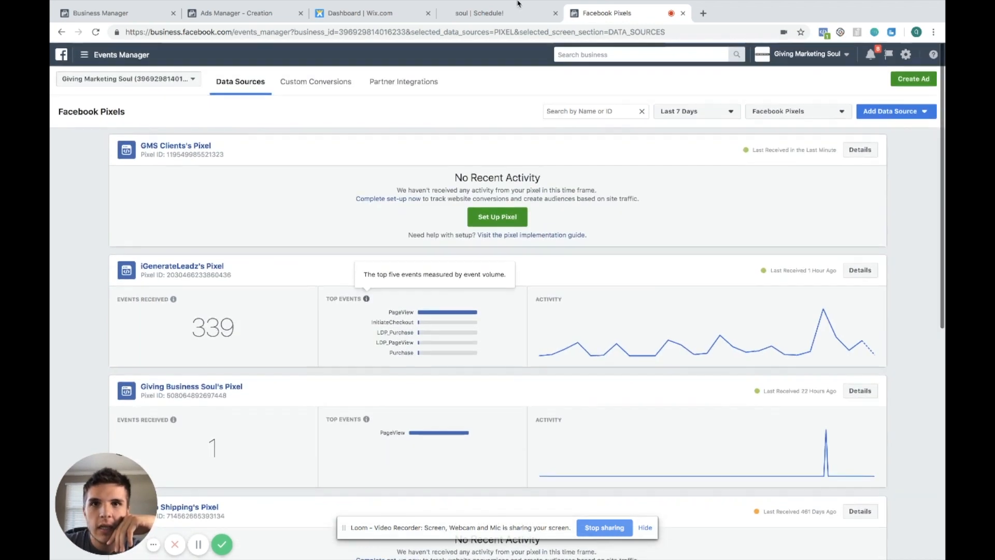
Go back to the website's home page
{"action": "left_click", "coordinate": [506, 12]}
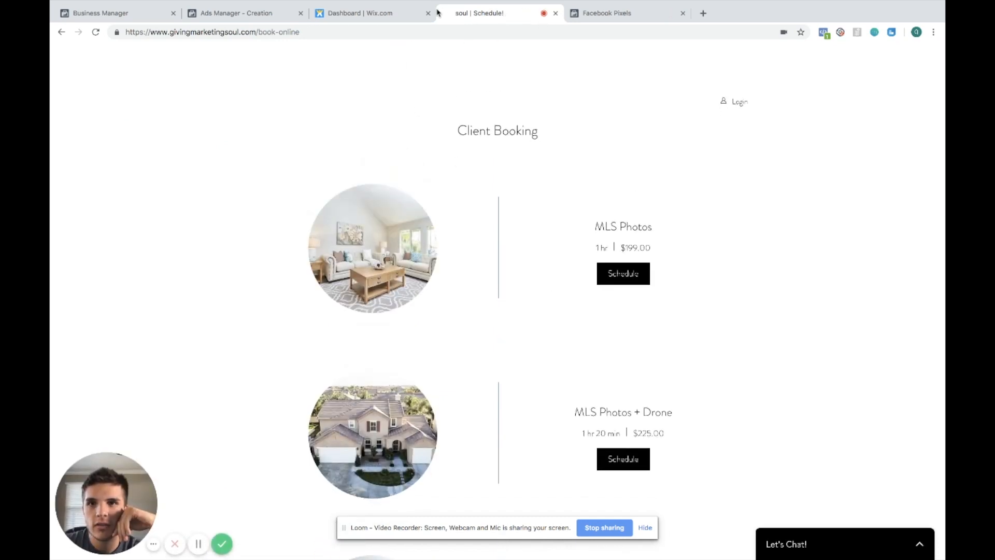
{"action": "left_click", "coordinate": [62, 32]}
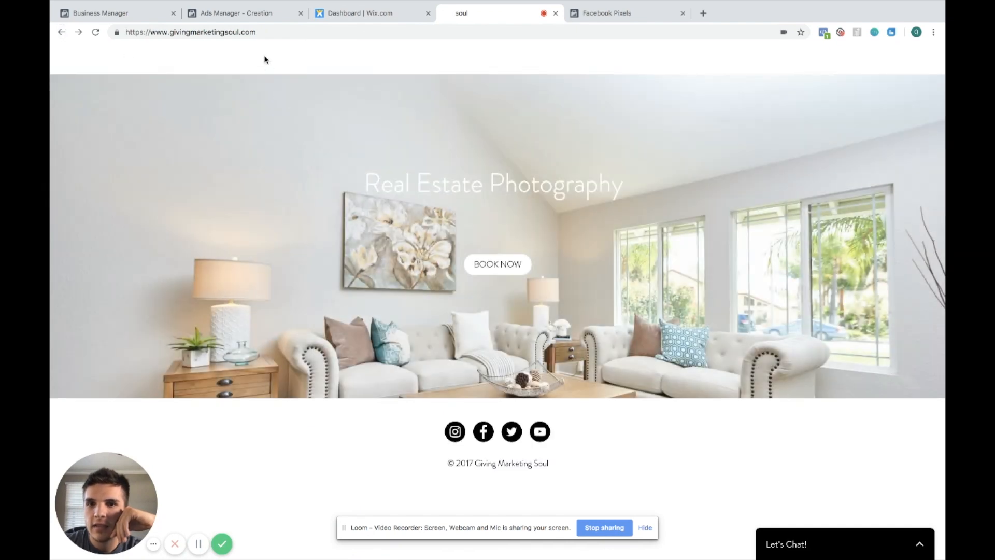
{"action": "left_click", "coordinate": [225, 32]}
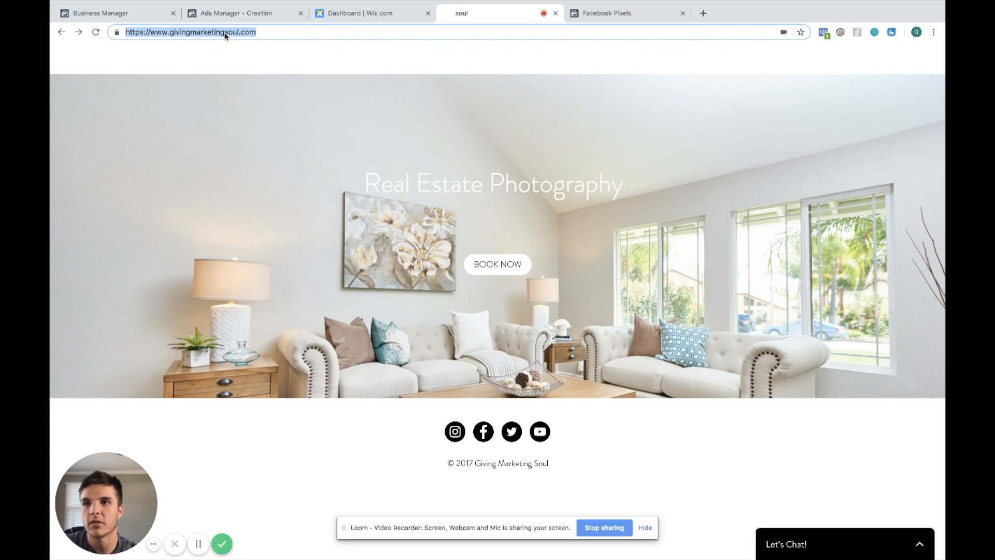
{"action": "left_click", "coordinate": [251, 15]}
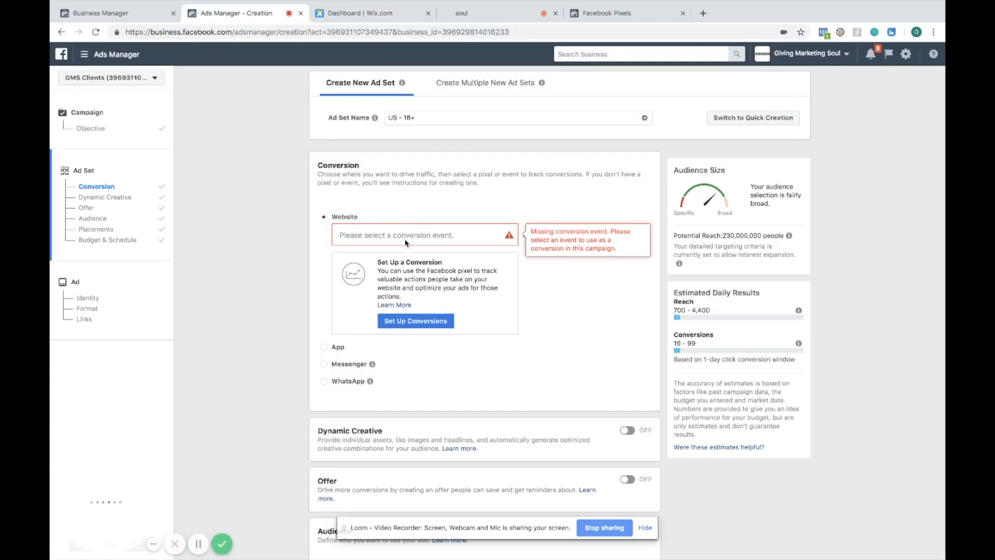
{"action": "left_click", "coordinate": [412, 321]}
{"action": "left_click", "coordinate": [440, 295]}
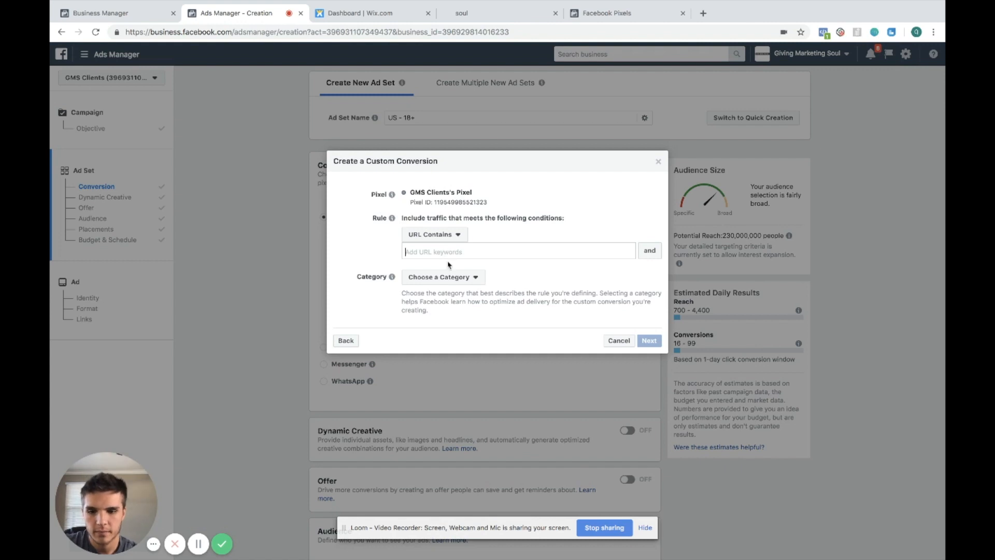
{"action": "type", "text": "ngmarketingsoul.com/"}
{"action": "left_click", "coordinate": [432, 278]}
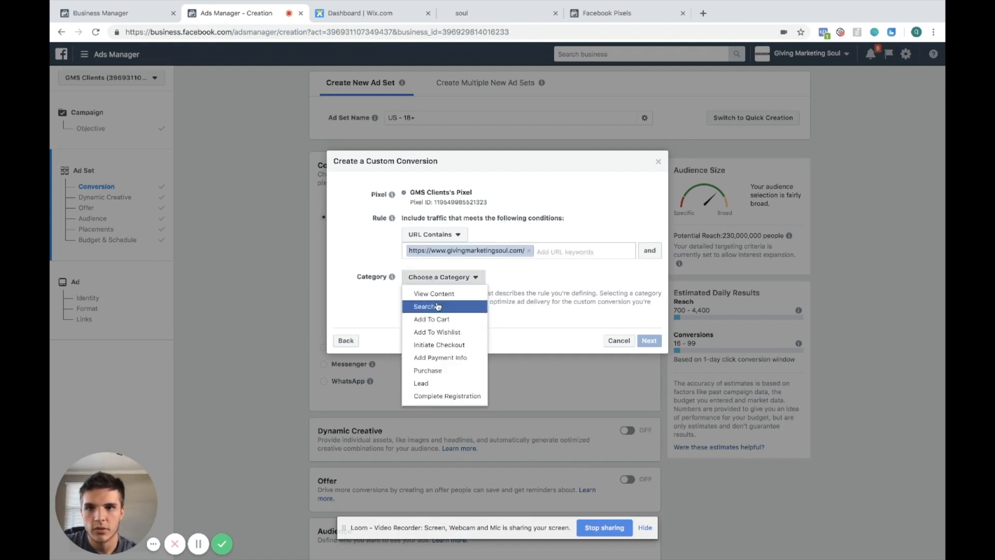
{"action": "left_click", "coordinate": [437, 293]}
{"action": "left_click", "coordinate": [643, 341]}
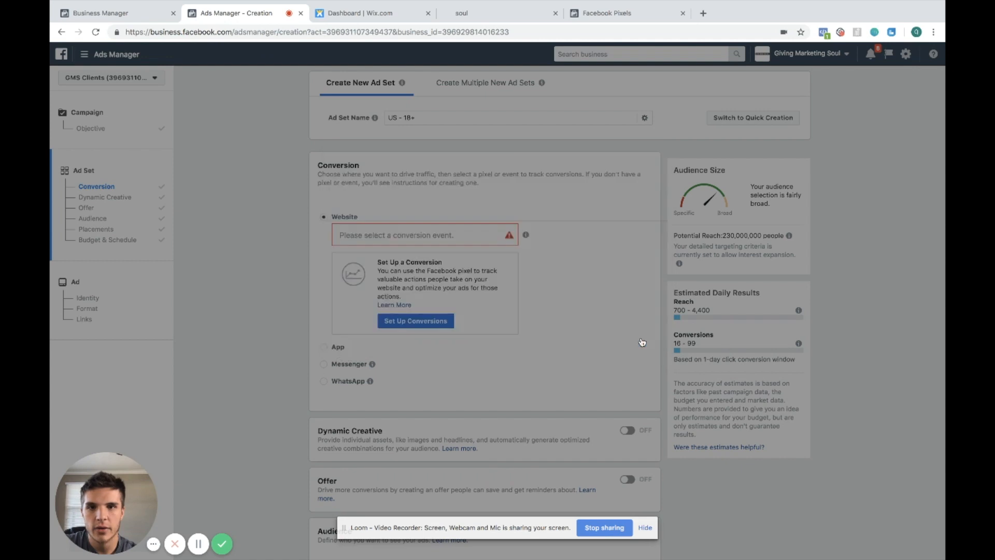
Name the custom conversion LP View (GMS Website) Step 1 and create it
{"action": "left_click", "coordinate": [476, 228]}
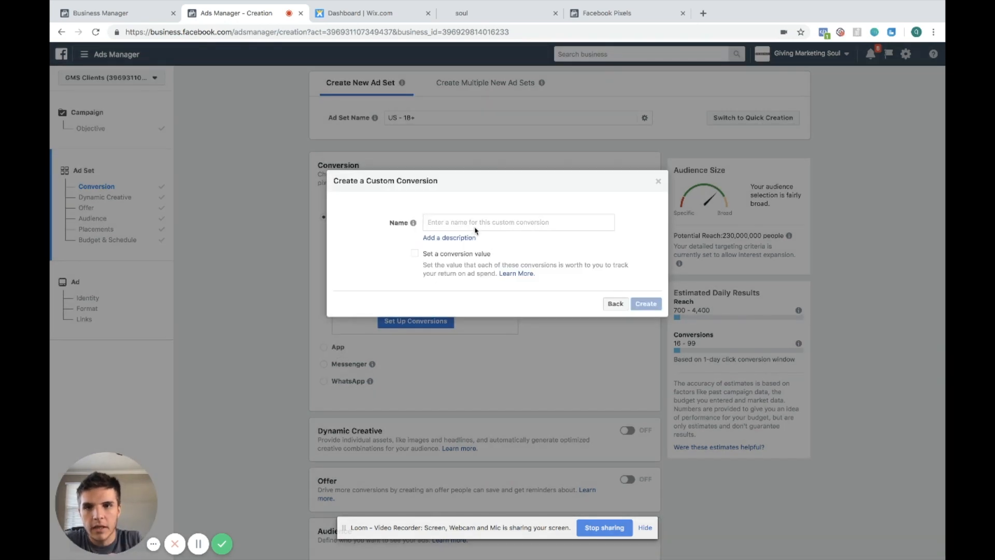
{"action": "type", "text": "LP View"}
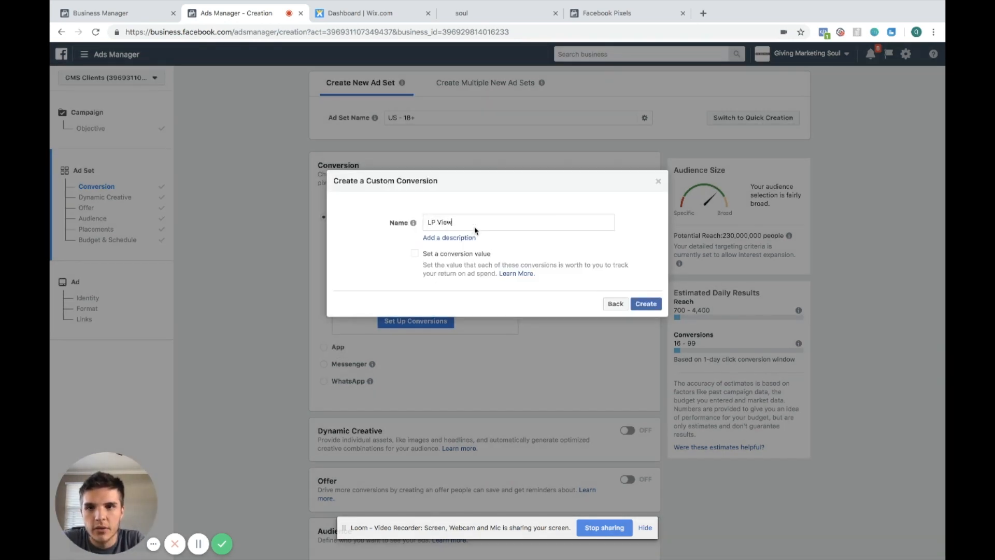
{"action": "type", "text": " (GMS Website) Step 1"}
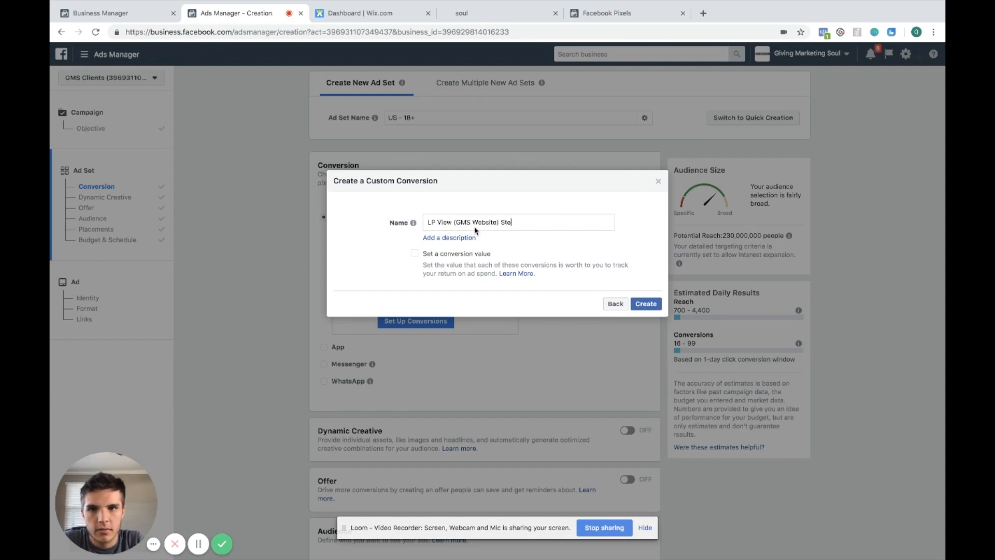
{"action": "left_click", "coordinate": [645, 303]}
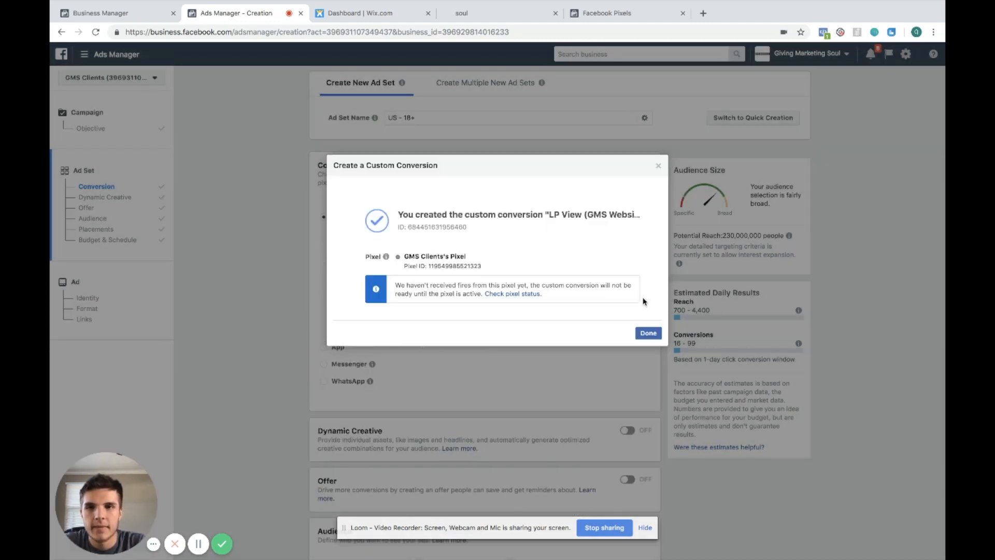
{"action": "left_click", "coordinate": [649, 333]}
Reload the ad creation page and continue the saved draft where it was left off
{"action": "key", "text": "super+r"}
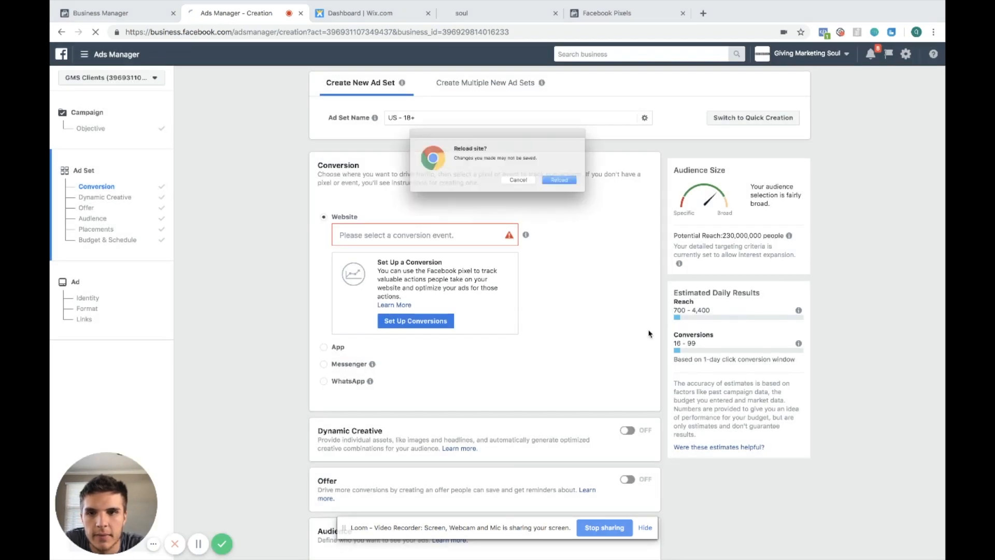
{"action": "left_click", "coordinate": [583, 190]}
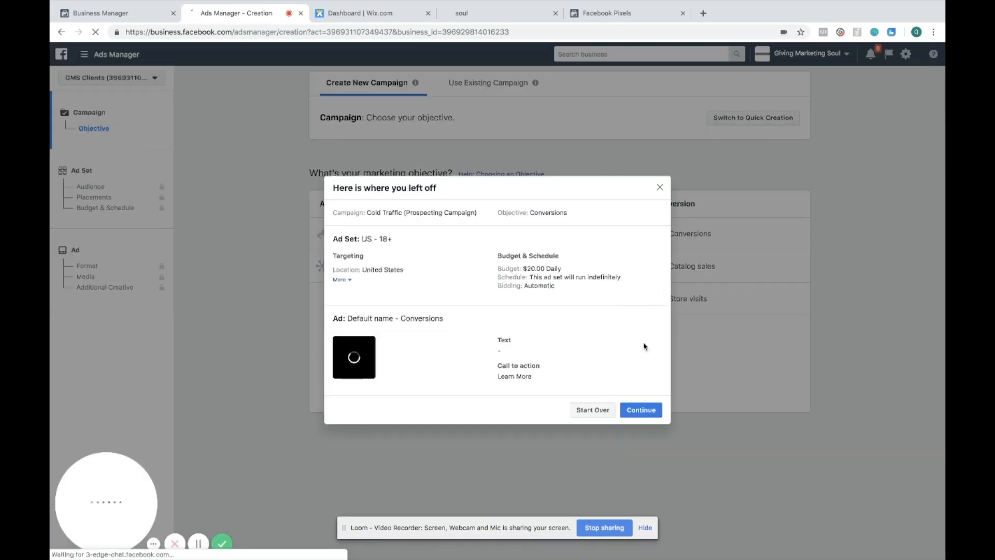
{"action": "left_click", "coordinate": [641, 410]}
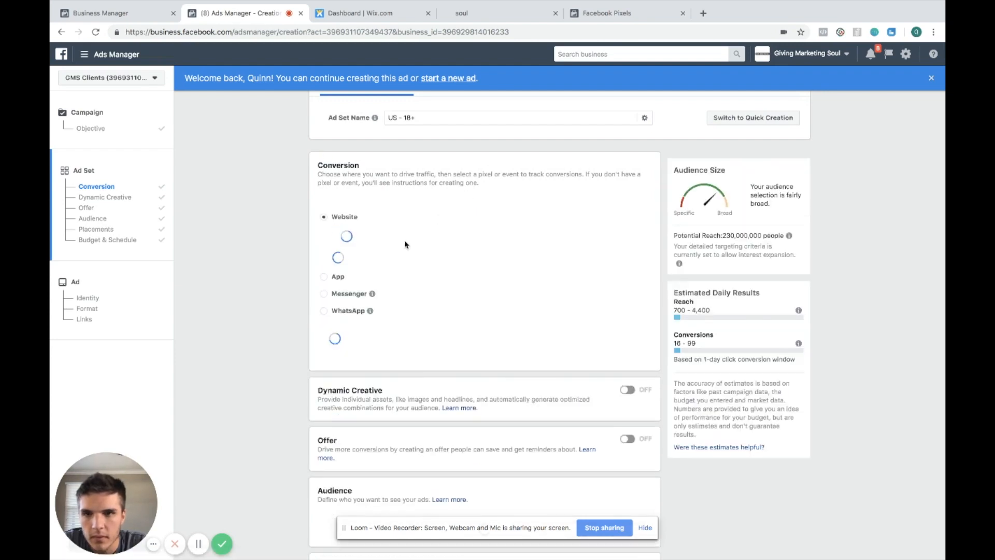
Choose LP View (GMS Website) Step 1 as the ad set's conversion event
{"action": "left_click", "coordinate": [417, 232]}
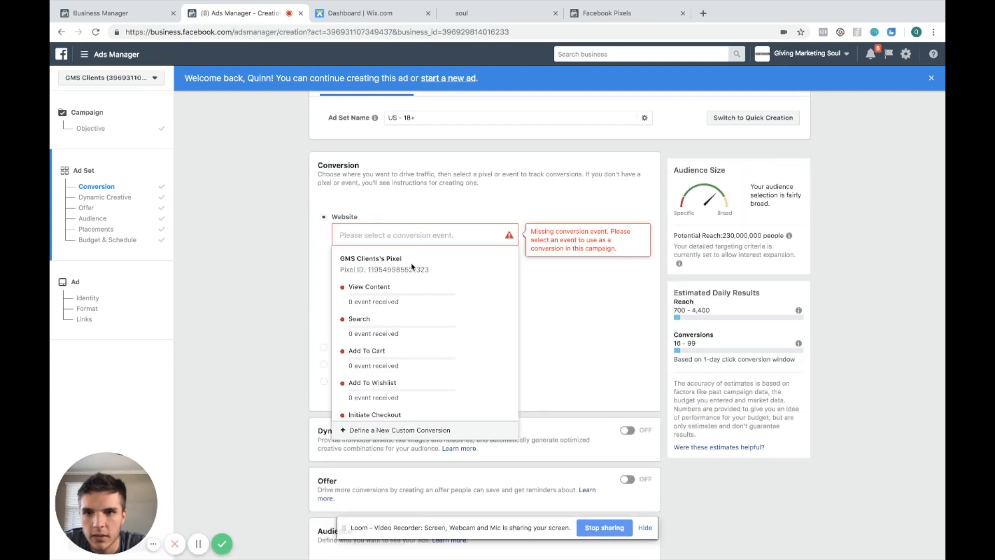
{"action": "scroll", "coordinate": [409, 323], "scroll_direction": "down", "scroll_amount": 10}
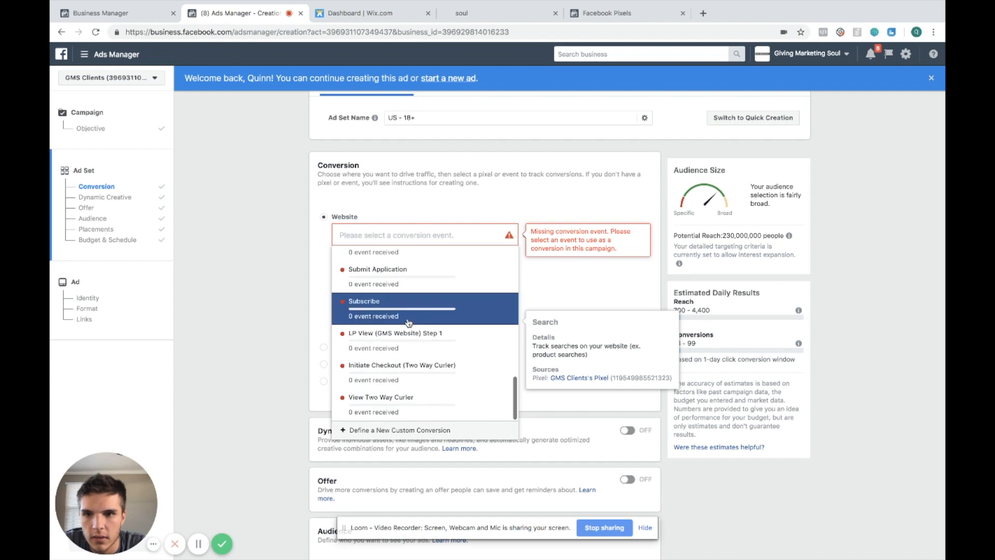
{"action": "left_click", "coordinate": [411, 346]}
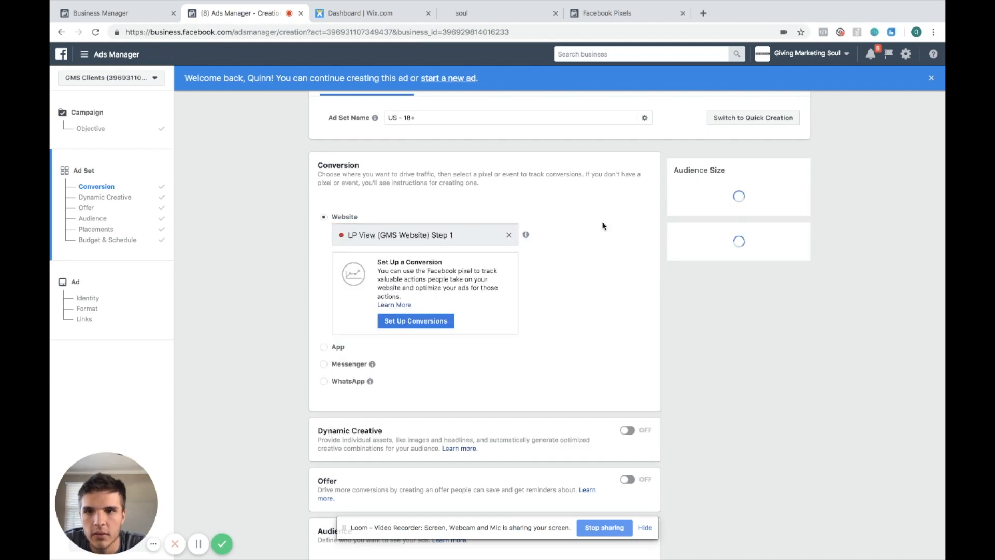
Reload the live home page and inspect the PageView event in the Facebook Pixel Helper
{"action": "left_click", "coordinate": [513, 14]}
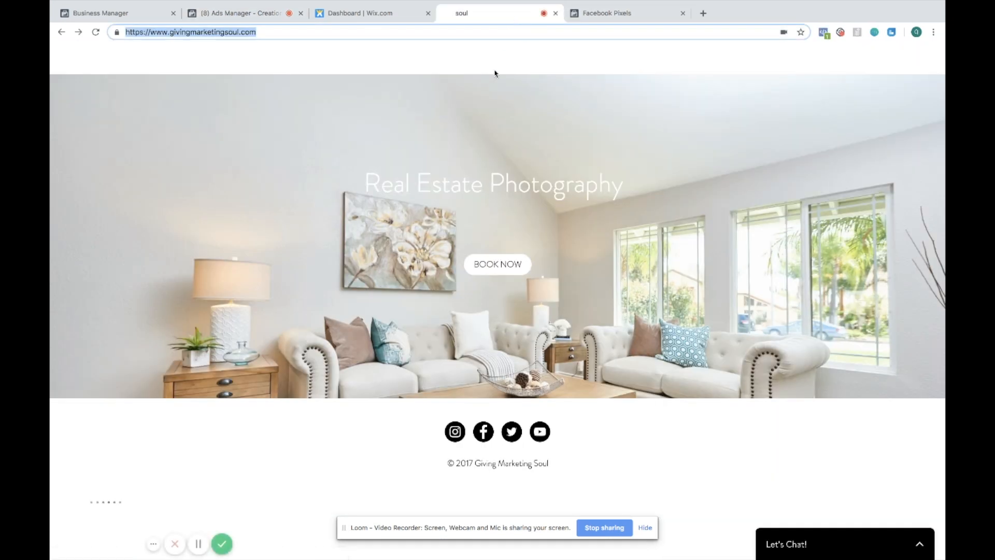
{"action": "key", "text": "Return"}
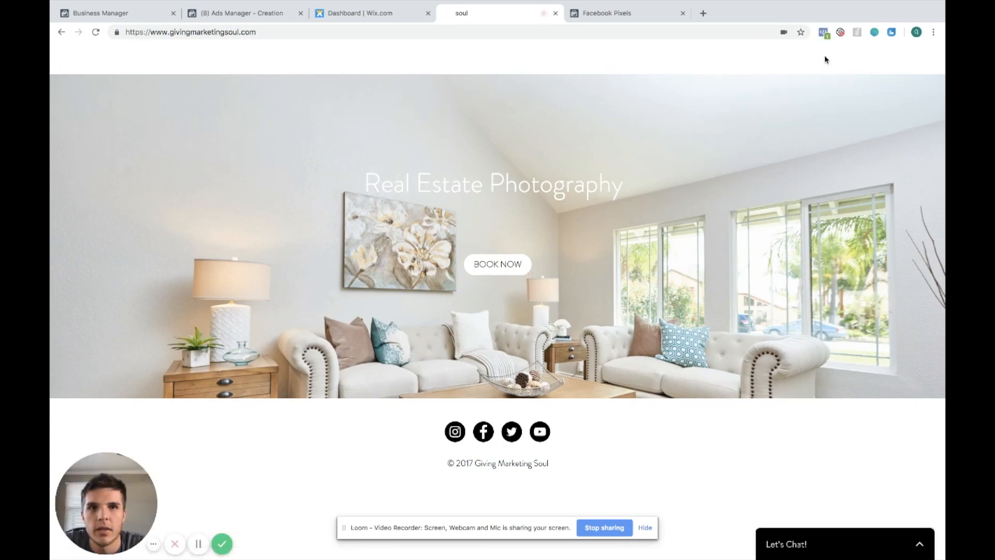
{"action": "left_click", "coordinate": [823, 32]}
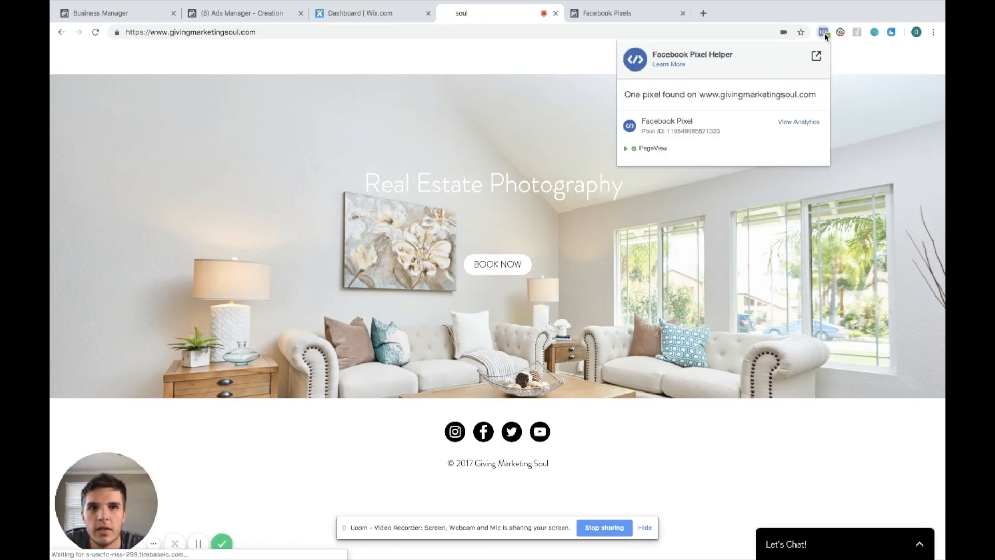
{"action": "left_click", "coordinate": [628, 150]}
{"action": "left_click", "coordinate": [628, 150]}
Return to Ads Manager, reload the ad creation page and continue the saved draft
{"action": "left_click", "coordinate": [393, 16]}
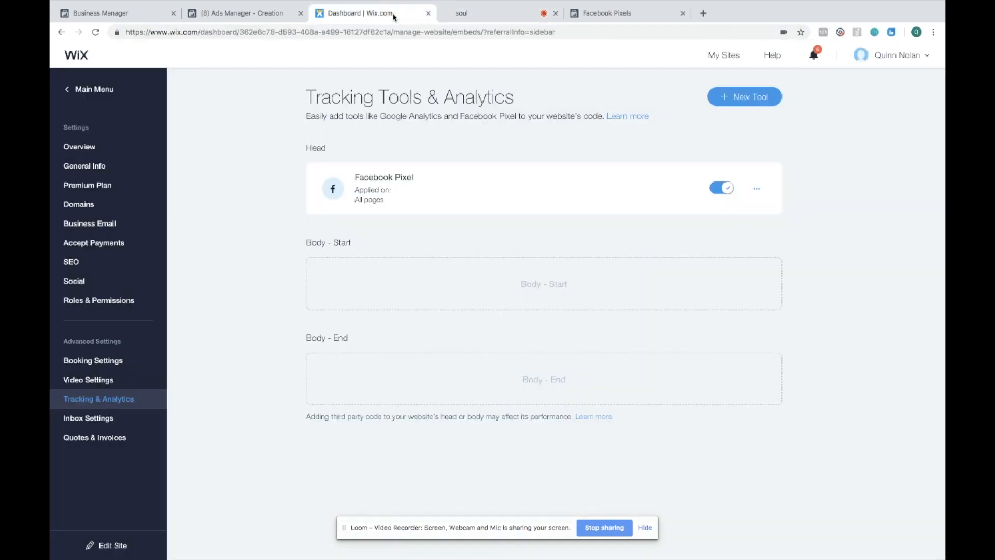
{"action": "left_click", "coordinate": [239, 13]}
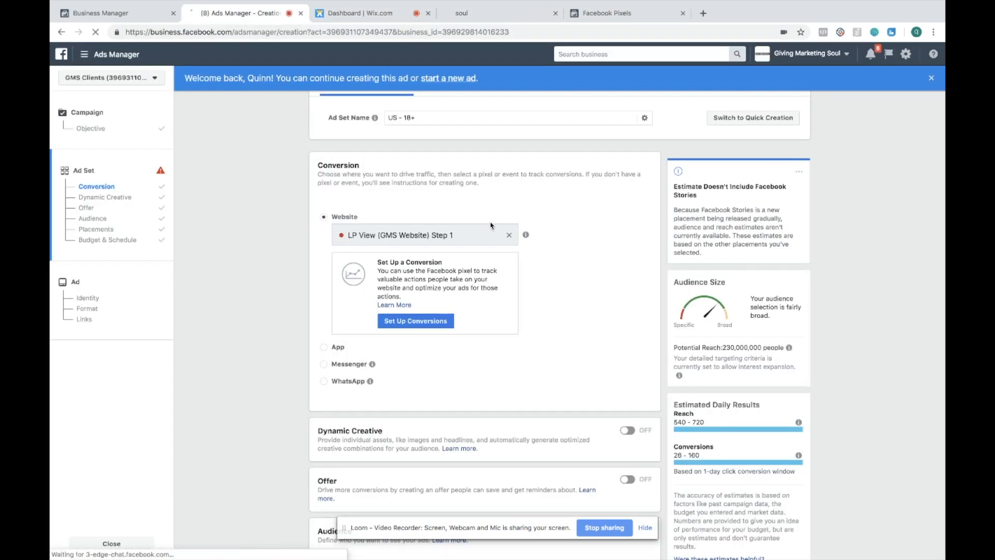
{"action": "left_click", "coordinate": [573, 187]}
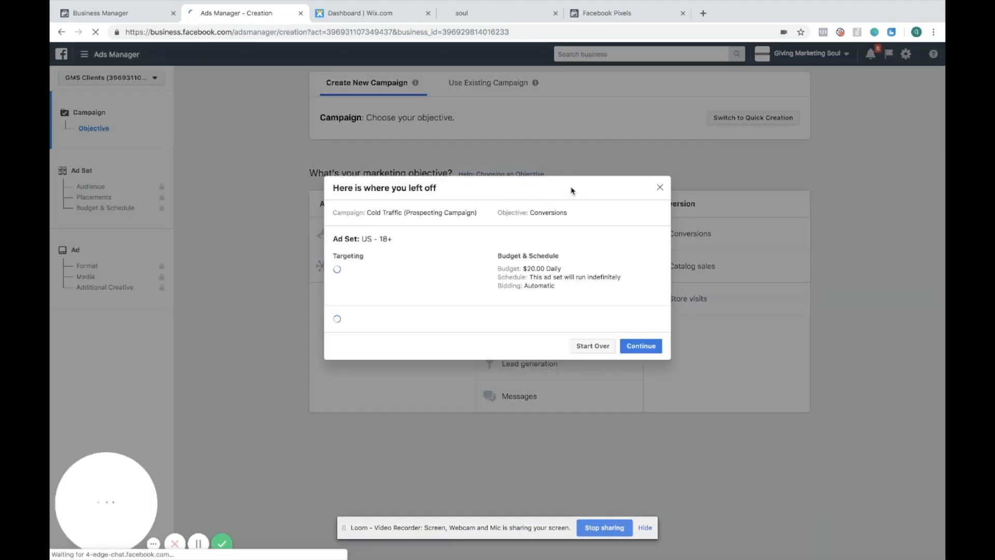
{"action": "left_click", "coordinate": [642, 409]}
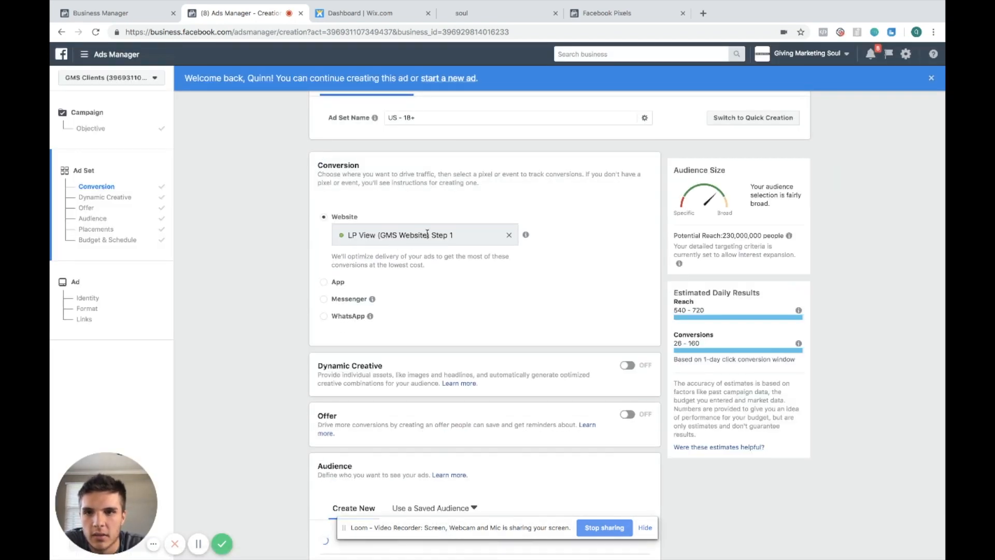
Switch the conversion location to App and back to Website, reselecting LP View (GMS Website) Step 1
{"action": "left_click", "coordinate": [519, 283]}
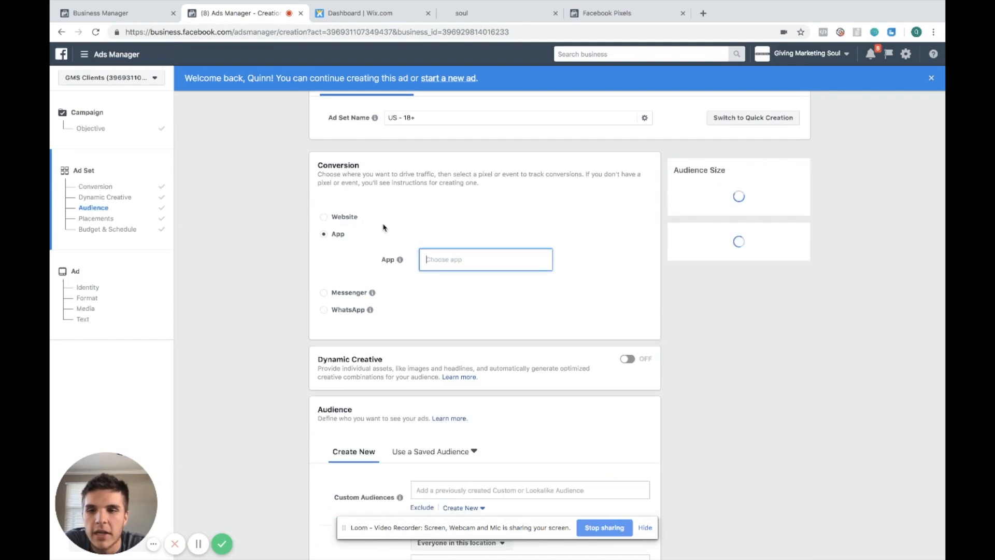
{"action": "left_click", "coordinate": [353, 217]}
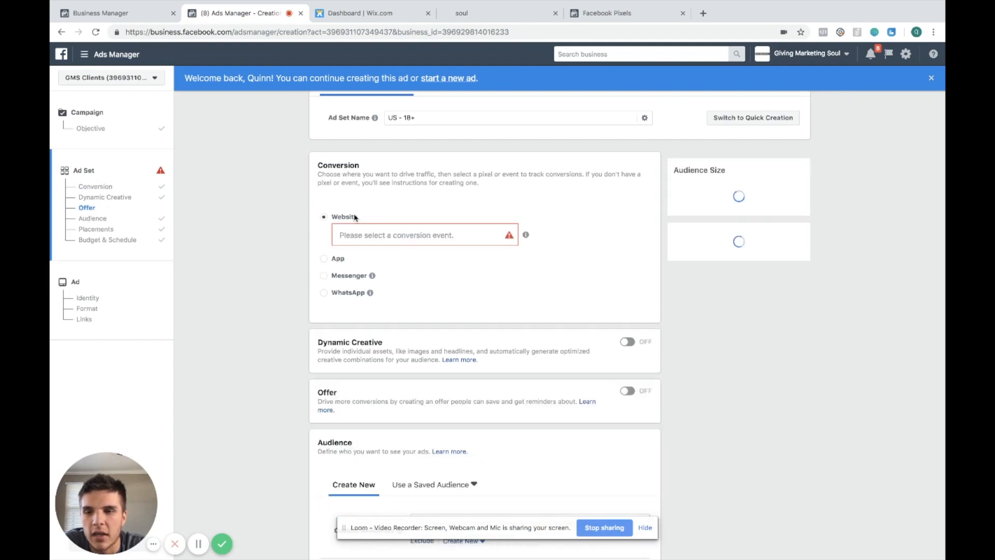
{"action": "left_click", "coordinate": [391, 234]}
{"action": "left_click", "coordinate": [384, 285]}
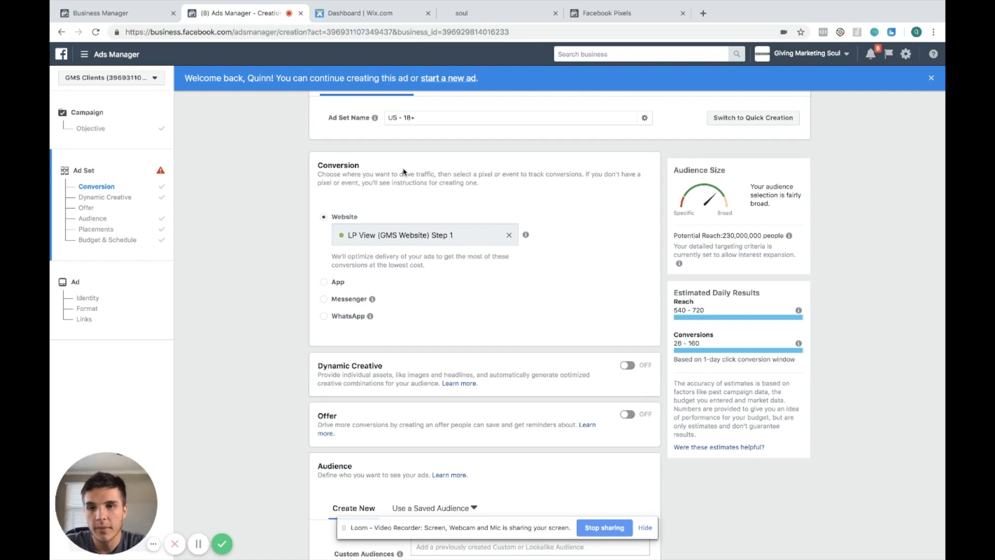
{"action": "left_click_drag", "start_coordinate": [324, 172], "coordinate": [428, 173]}
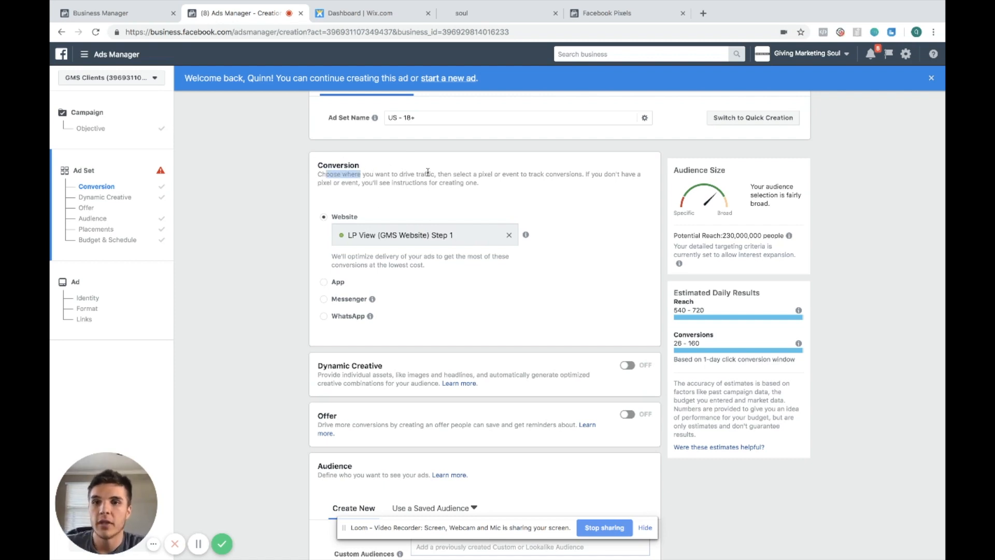
{"action": "triple_click", "coordinate": [431, 234]}
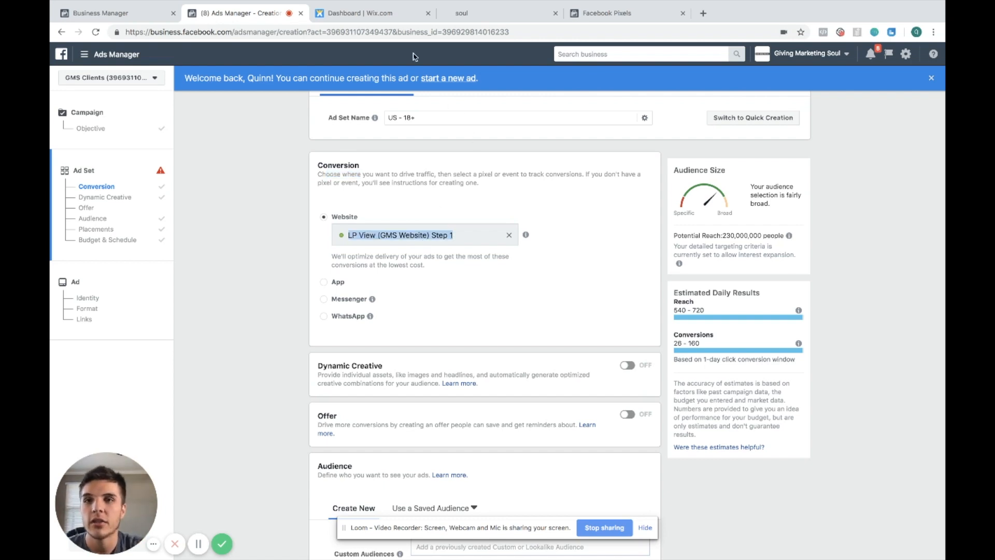
Open the live site's booking page and copy its URL
{"action": "left_click", "coordinate": [464, 13]}
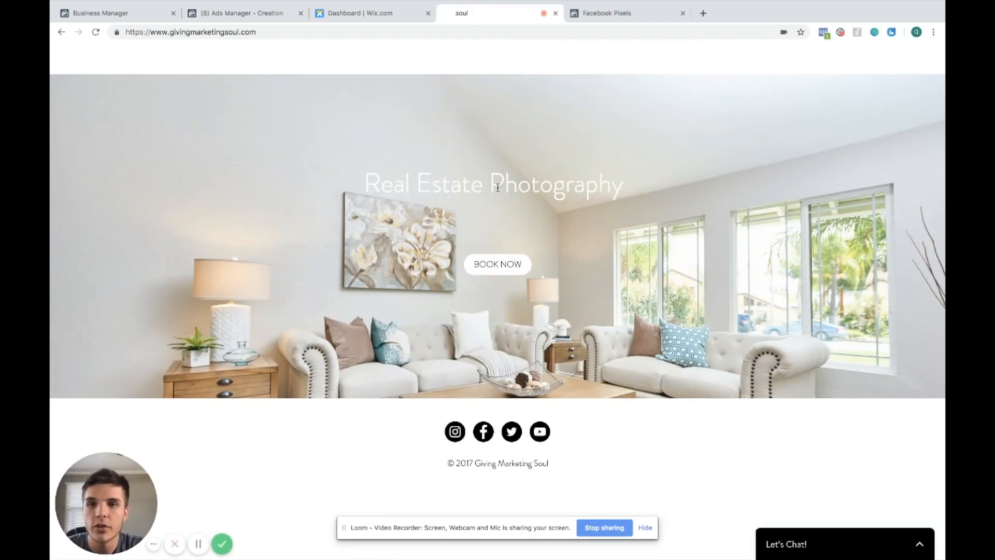
{"action": "left_click", "coordinate": [493, 265]}
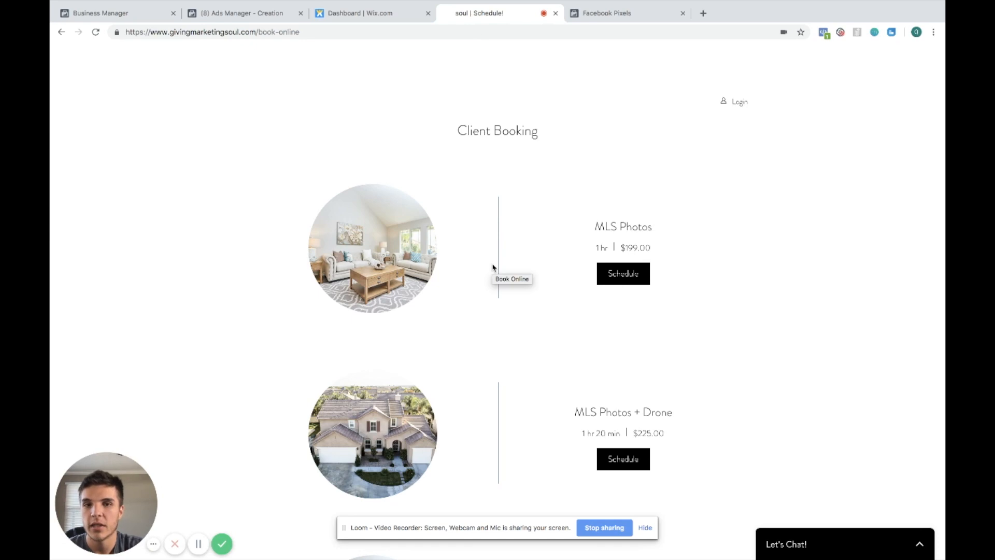
{"action": "left_click", "coordinate": [264, 26]}
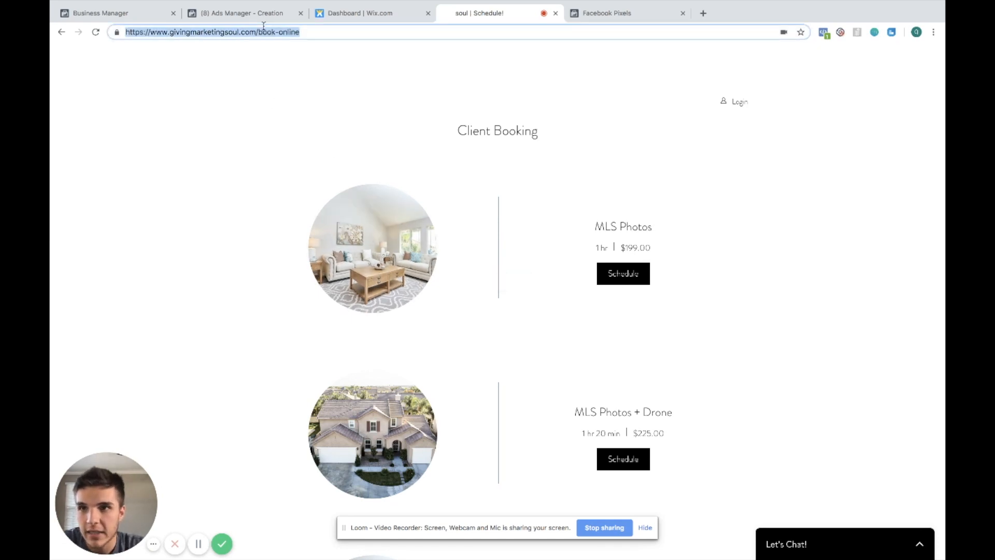
Clear the LP View (GMS Website) Step 1 conversion event and start defining a new custom conversion
{"action": "left_click", "coordinate": [241, 13]}
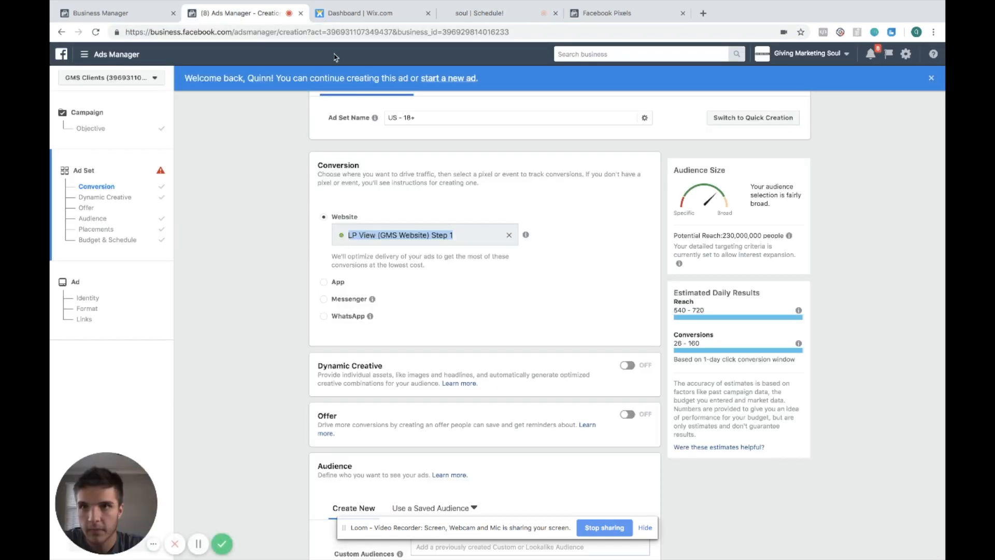
{"action": "left_click", "coordinate": [450, 235]}
{"action": "triple_click", "coordinate": [460, 235]}
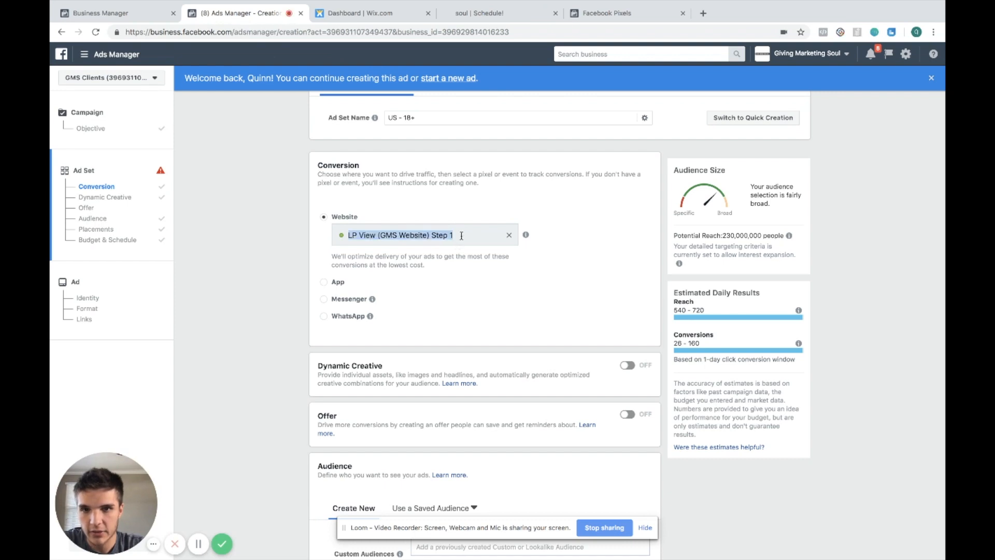
{"action": "left_click", "coordinate": [507, 236]}
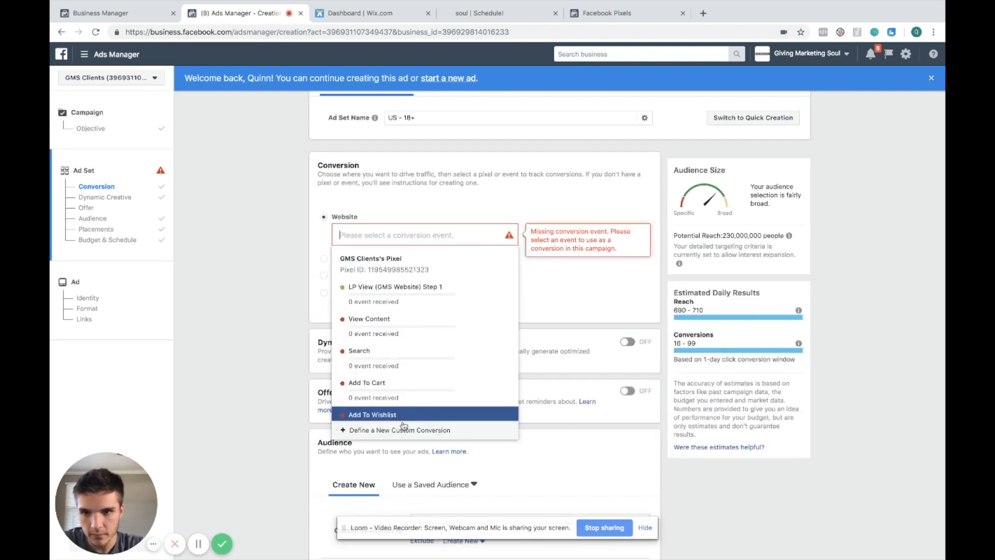
{"action": "left_click", "coordinate": [403, 430]}
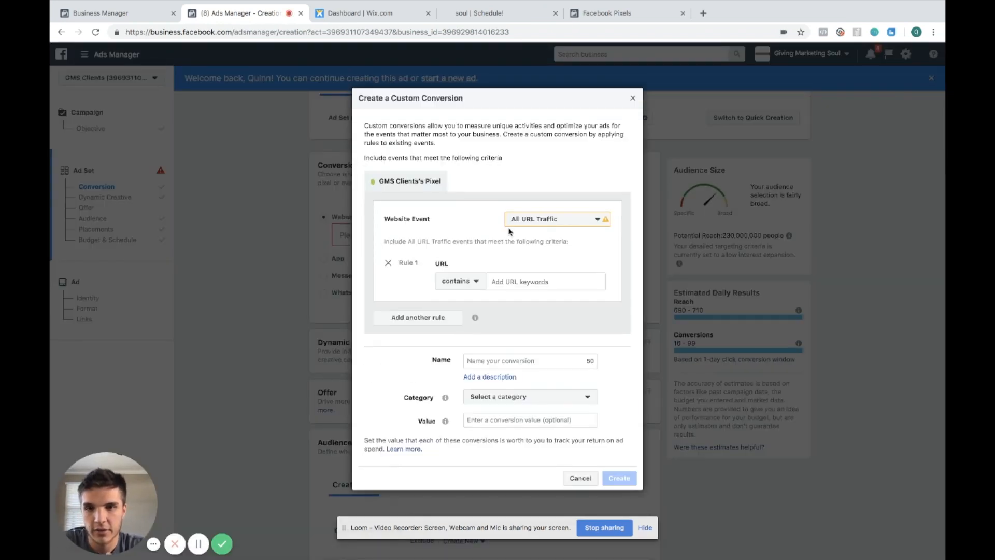
Keep the All URL Traffic event and set the URL rule to contain the copied booking page URL
{"action": "left_click", "coordinate": [579, 218]}
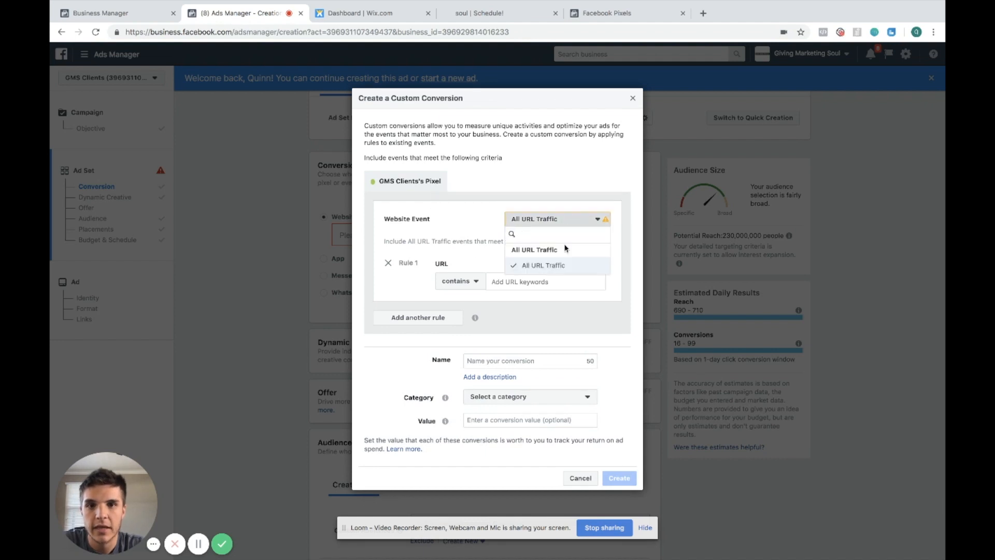
{"action": "left_click", "coordinate": [557, 270]}
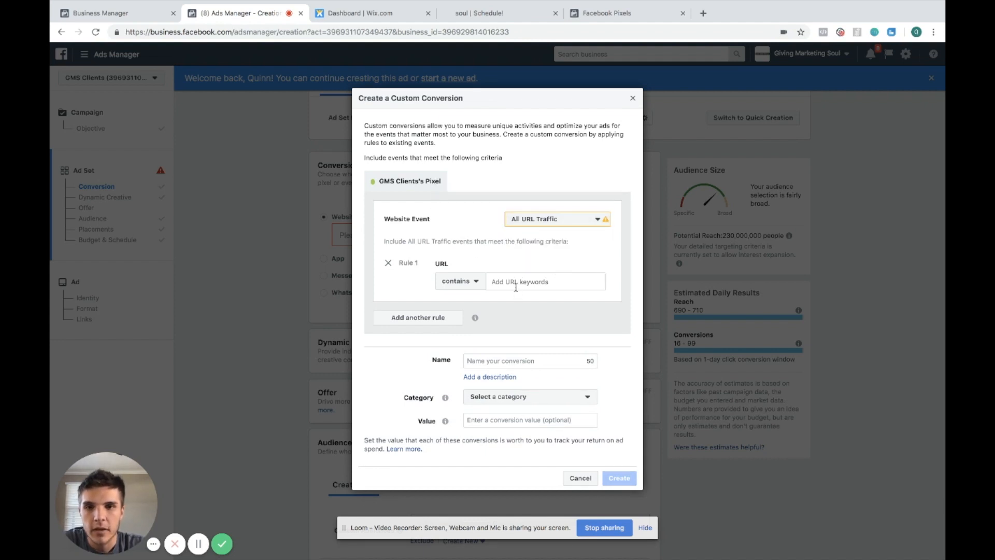
{"action": "left_click", "coordinate": [515, 282]}
{"action": "key", "text": "super+v"}
Name the custom conversion GMS Booking Page (Step 2)
{"action": "left_click", "coordinate": [497, 370]}
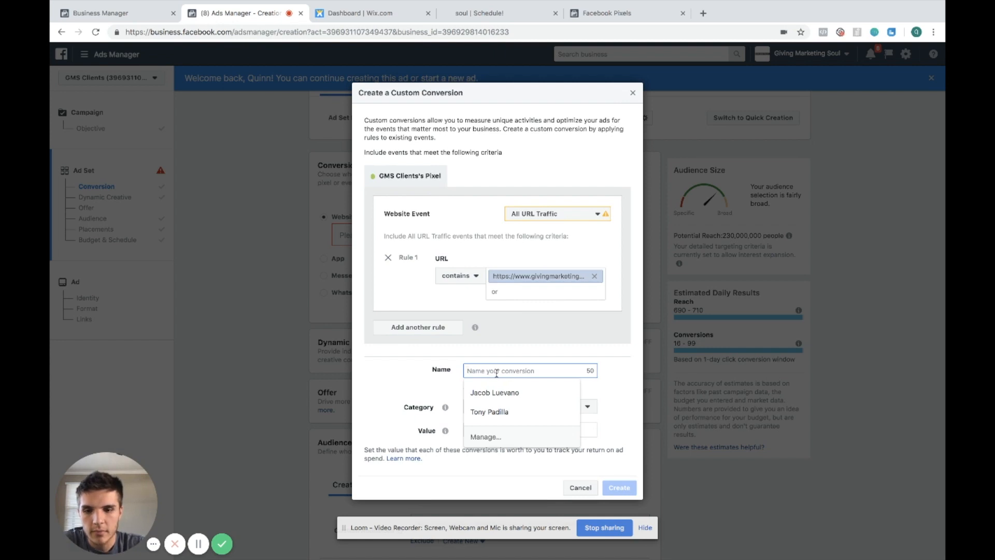
{"action": "type", "text": "GMS"}
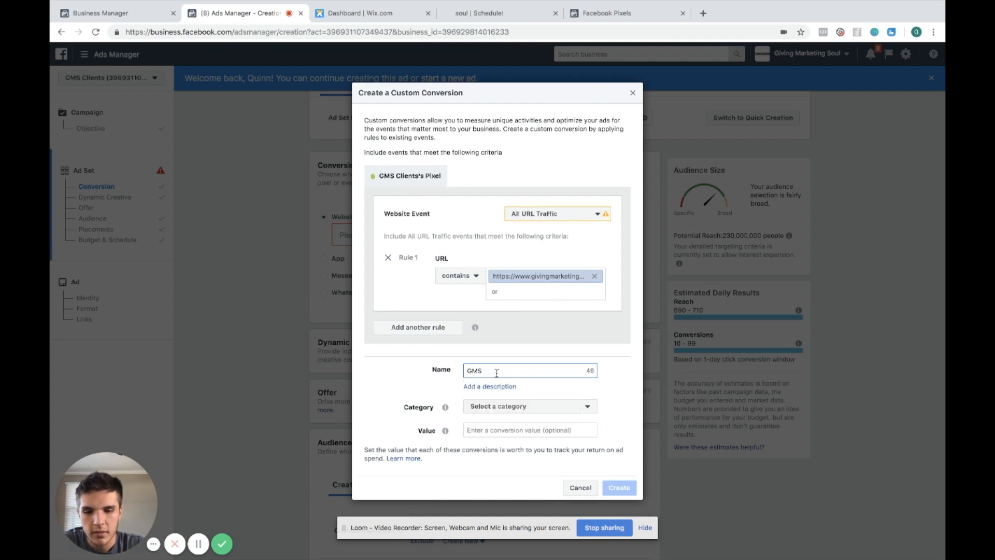
{"action": "type", "text": " Booking Page (S"}
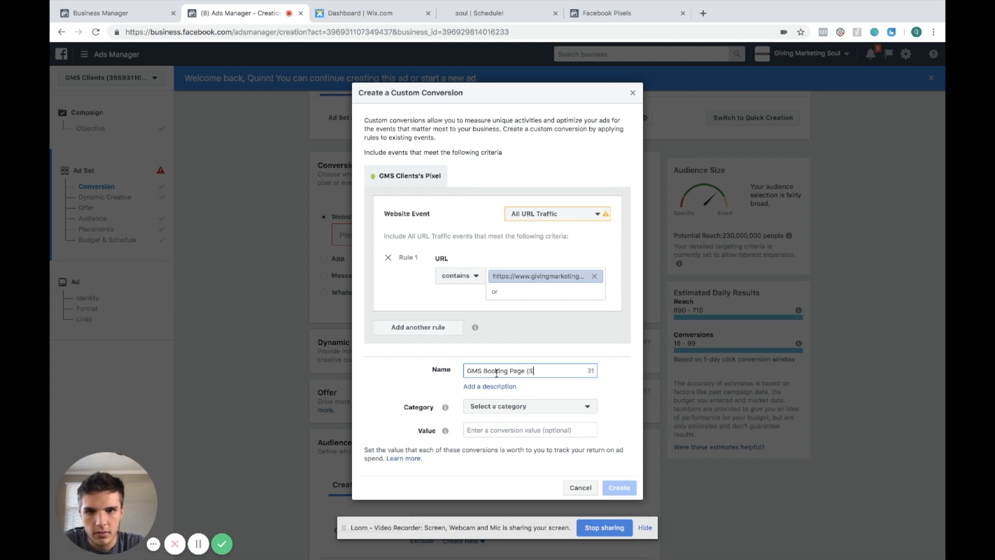
{"action": "type", "text": "tep 2)"}
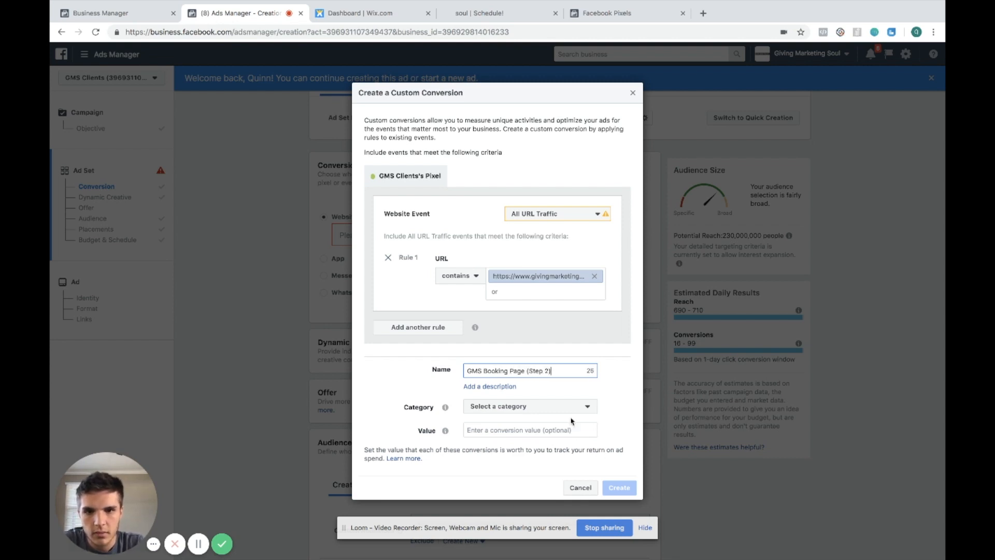
Set the category to View Content, create the custom conversion and close the confirmation
{"action": "left_click", "coordinate": [574, 407]}
{"action": "scroll", "coordinate": [555, 471], "scroll_direction": "down", "scroll_amount": 1}
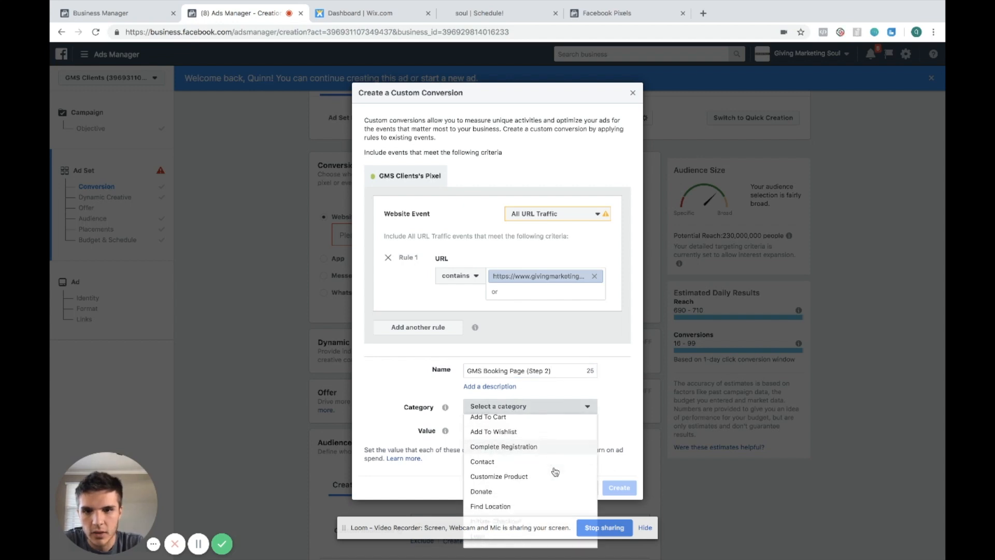
{"action": "scroll", "coordinate": [555, 471], "scroll_direction": "down", "scroll_amount": 3}
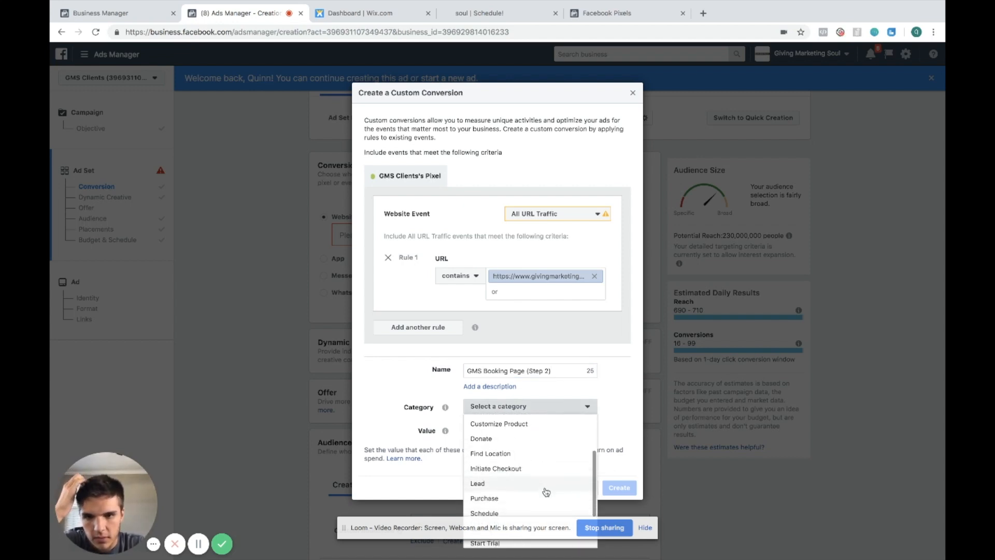
{"action": "scroll", "coordinate": [546, 492], "scroll_direction": "down", "scroll_amount": 3}
{"action": "scroll", "coordinate": [541, 482], "scroll_direction": "up", "scroll_amount": 8}
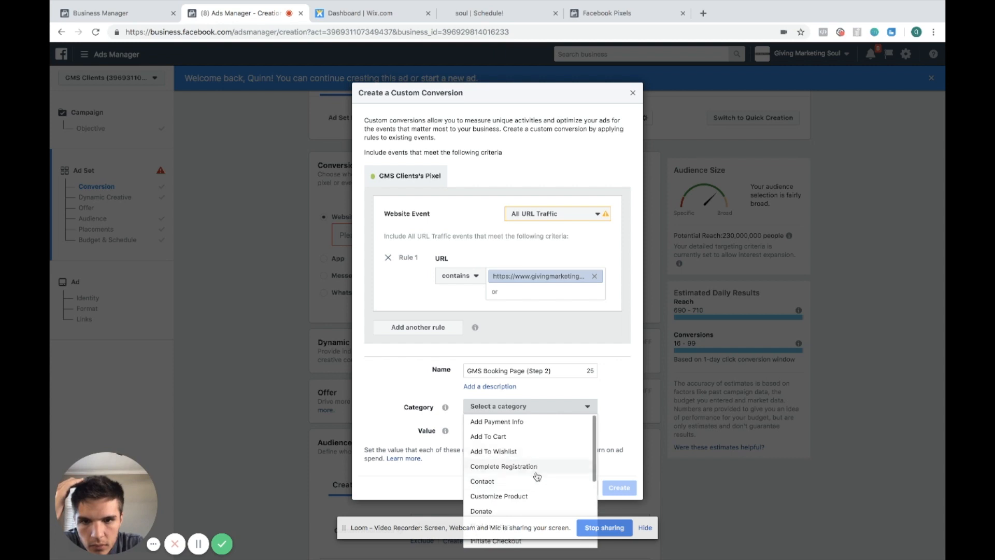
{"action": "scroll", "coordinate": [537, 477], "scroll_direction": "down", "scroll_amount": 7}
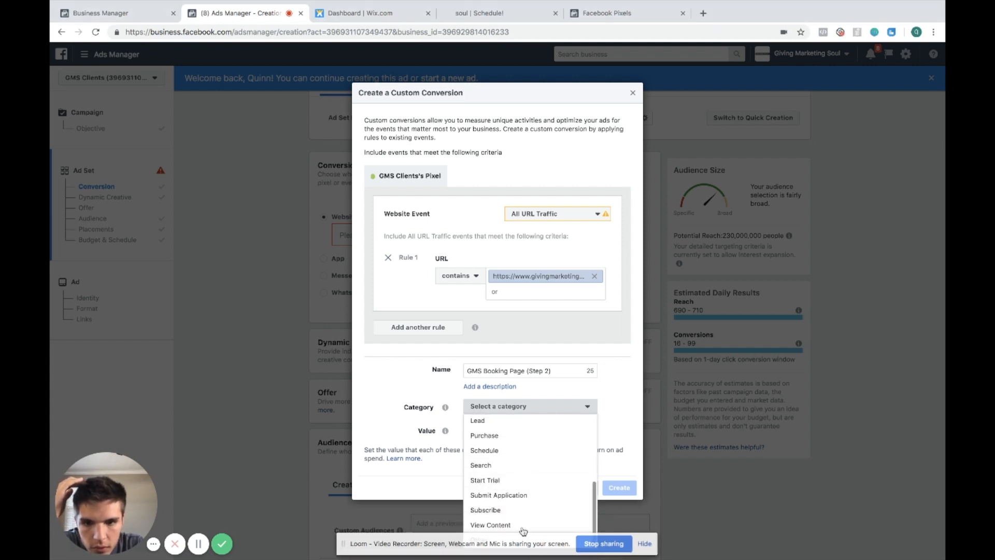
{"action": "left_click", "coordinate": [523, 527]}
{"action": "left_click", "coordinate": [611, 488]}
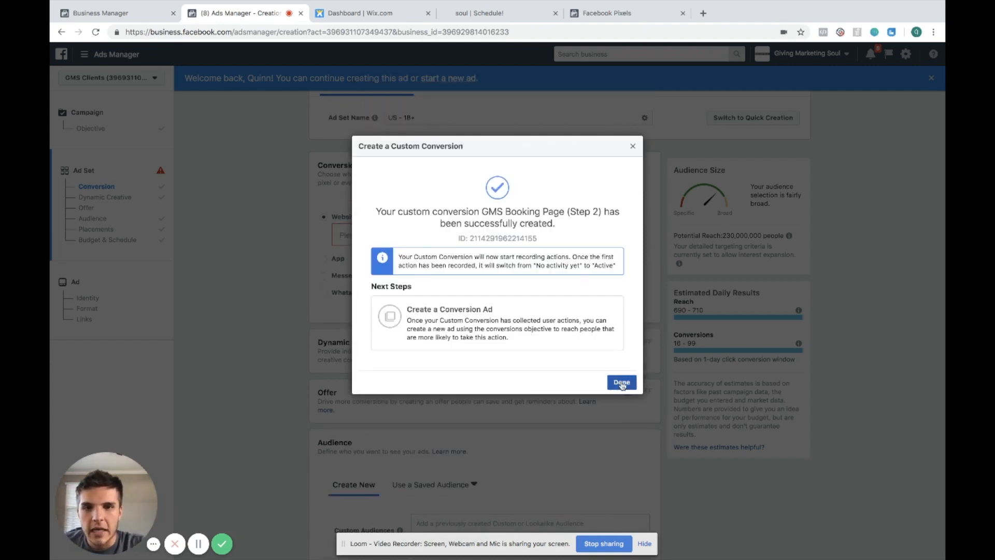
{"action": "left_click", "coordinate": [623, 381]}
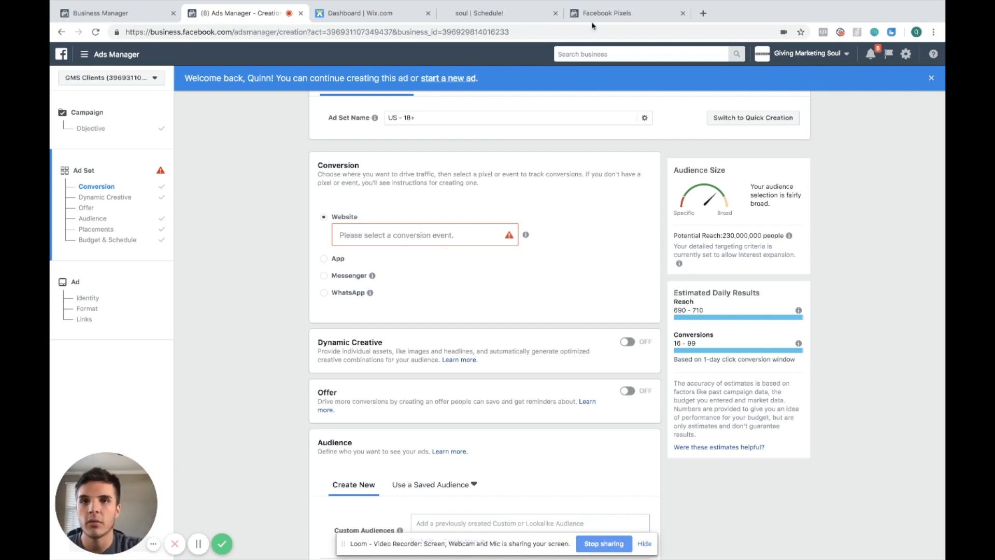
On the live booking page, start scheduling MLS Photos and pick December 28 at 9:00 am
{"action": "left_click", "coordinate": [529, 15]}
{"action": "left_click", "coordinate": [626, 275]}
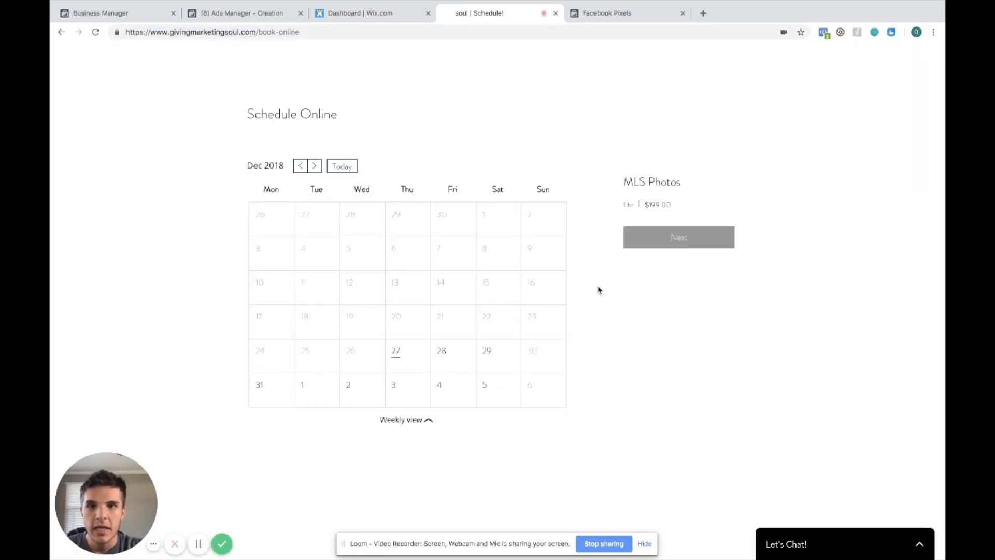
{"action": "left_click", "coordinate": [406, 367]}
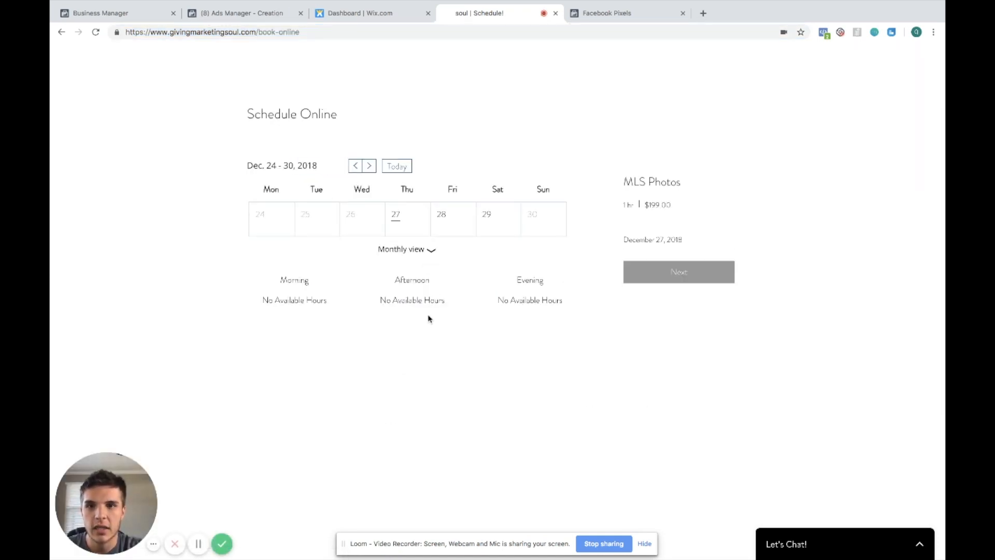
{"action": "left_click", "coordinate": [451, 218]}
{"action": "left_click", "coordinate": [334, 304]}
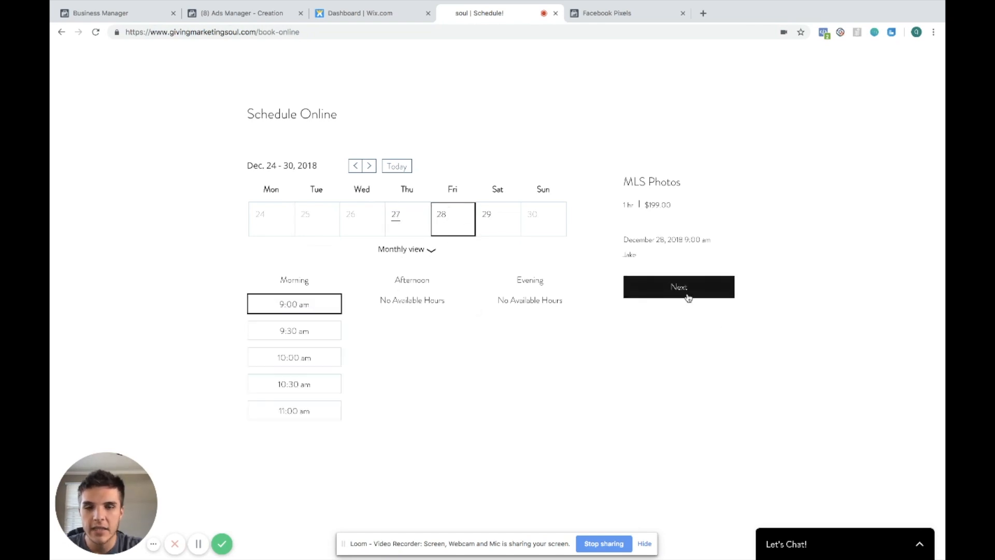
Return to Ads Manager, reload the ad creation page and continue the saved draft
{"action": "left_click", "coordinate": [377, 14]}
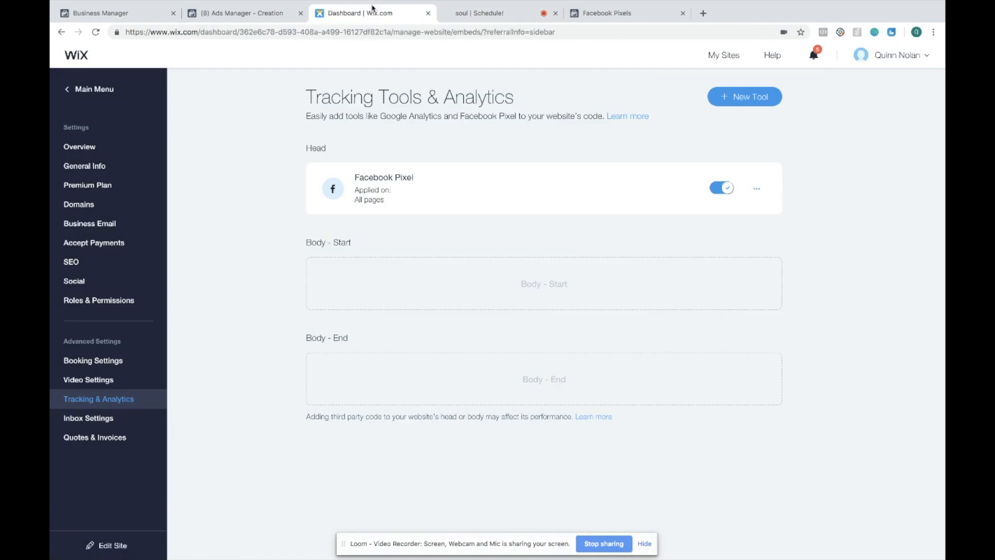
{"action": "left_click", "coordinate": [254, 16]}
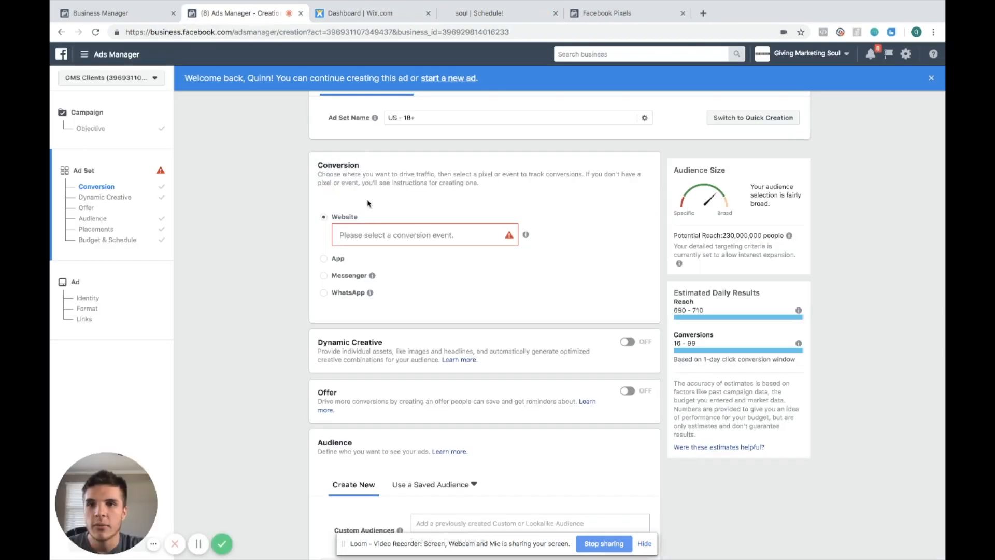
{"action": "mouse_move", "coordinate": [364, 230]}
{"action": "key", "text": "super+r"}
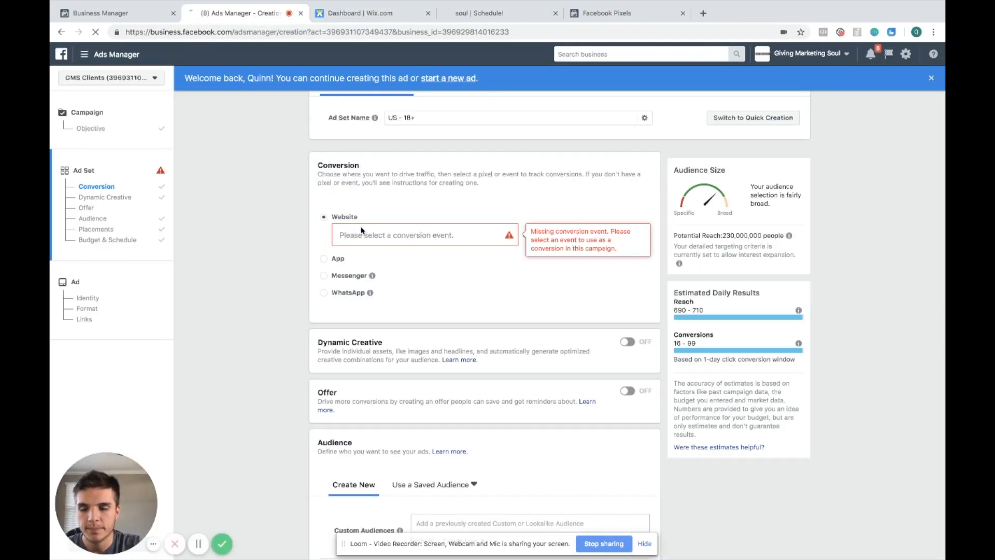
{"action": "left_click", "coordinate": [577, 185]}
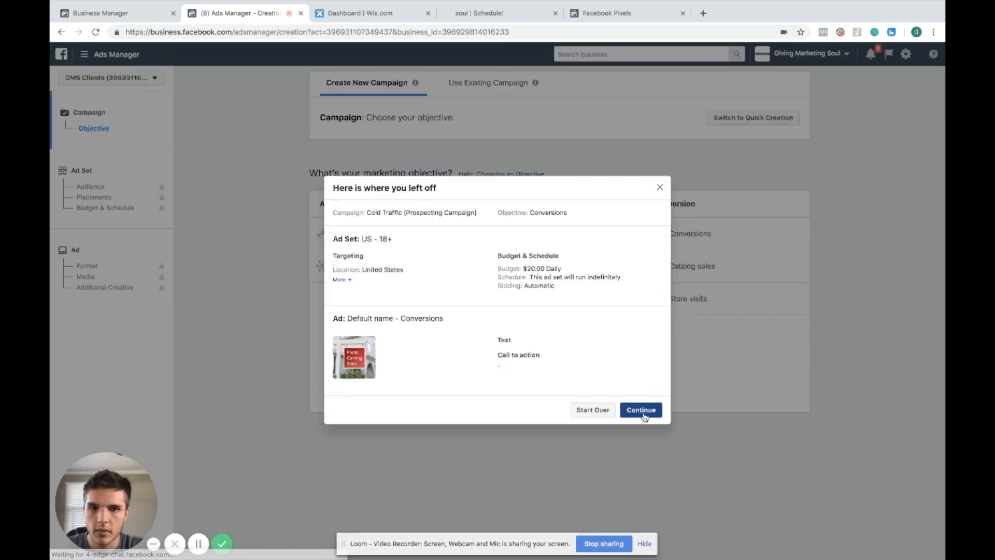
{"action": "left_click", "coordinate": [643, 412]}
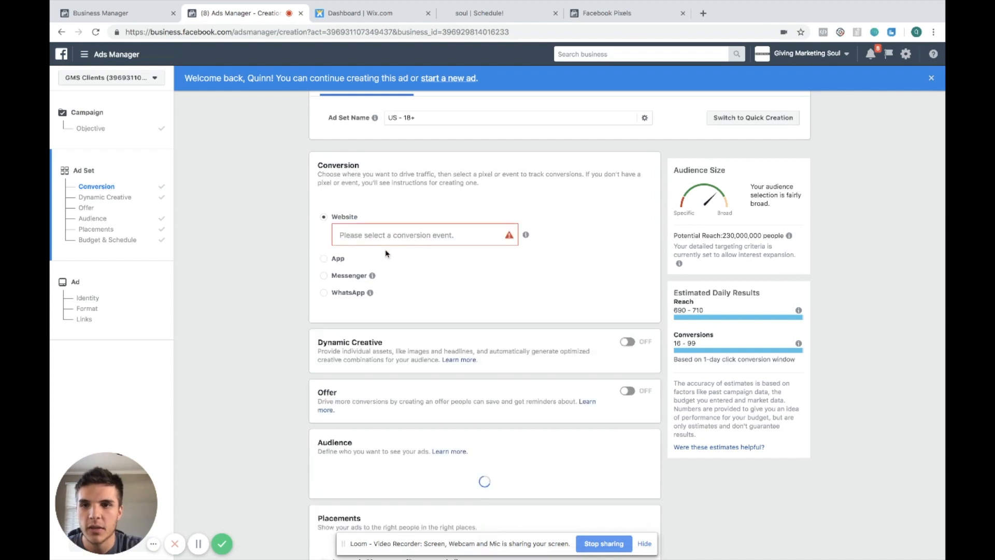
Select GMS Booking Page (Step 2) as the website conversion event
{"action": "left_click", "coordinate": [395, 235]}
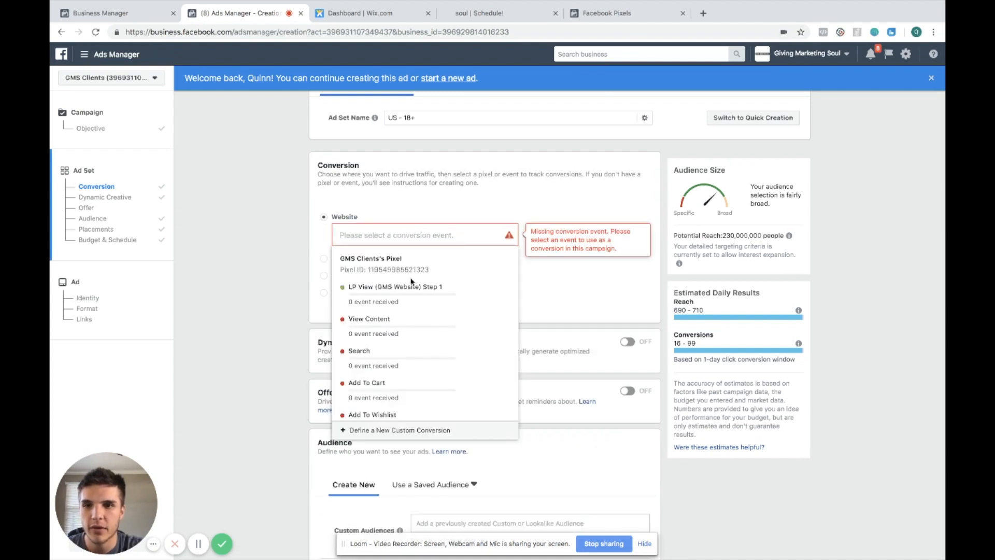
{"action": "scroll", "coordinate": [419, 307], "scroll_direction": "down", "scroll_amount": 5}
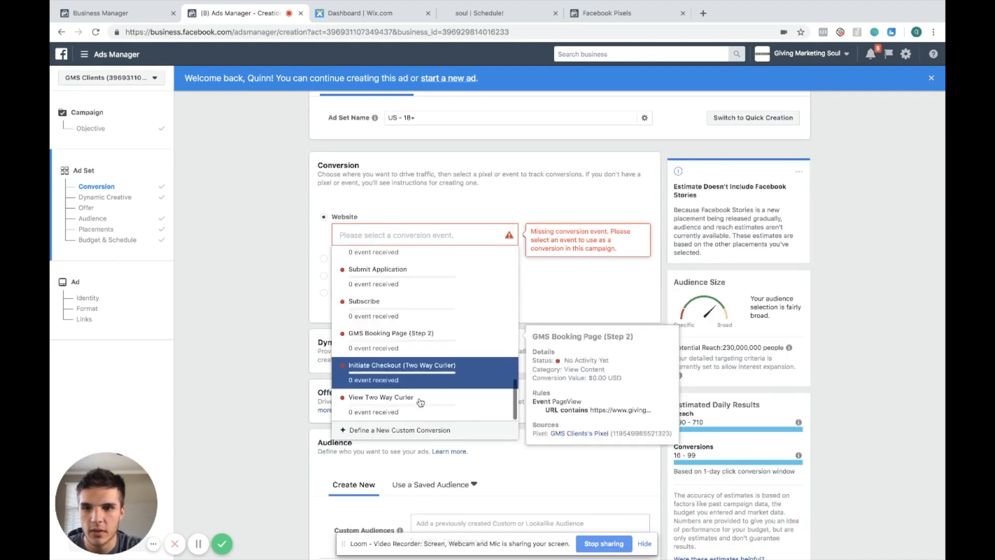
{"action": "left_click", "coordinate": [429, 342]}
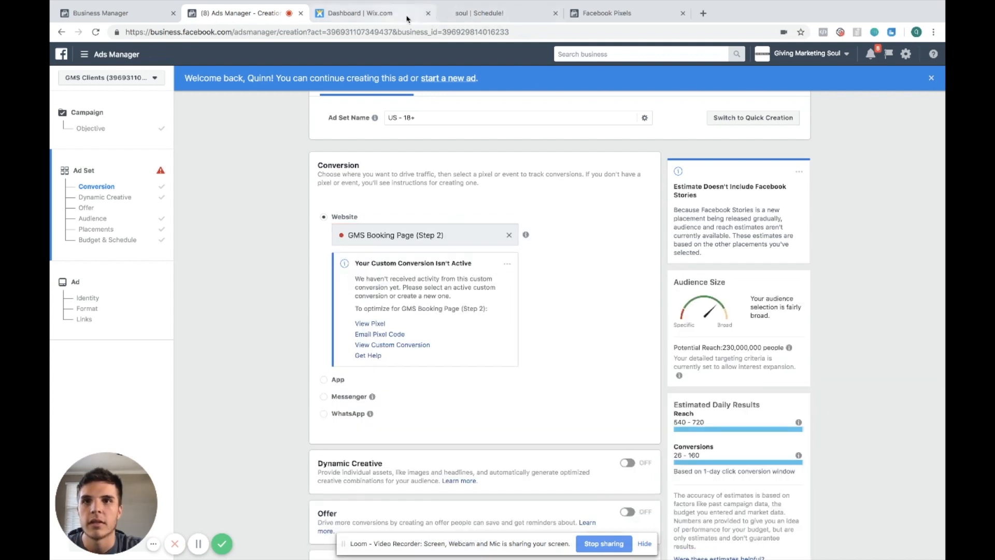
Go back to the booking services list on the live site and return to Ads Manager
{"action": "left_click", "coordinate": [479, 13]}
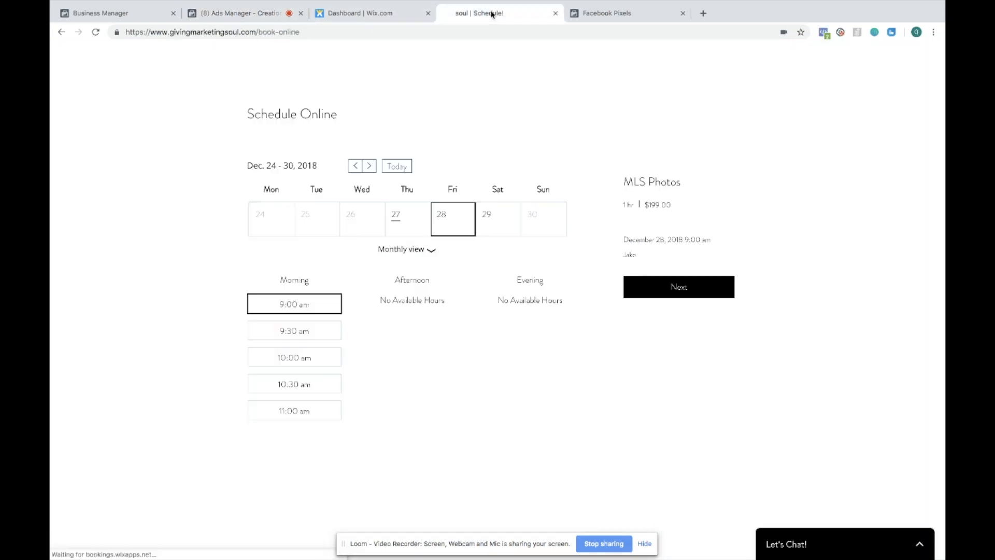
{"action": "left_click", "coordinate": [61, 32]}
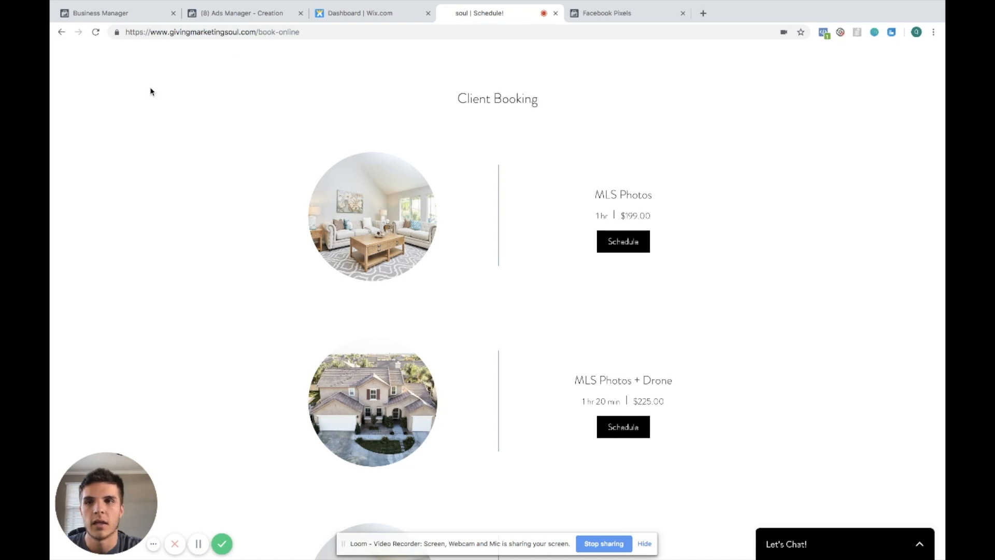
{"action": "left_click", "coordinate": [239, 14]}
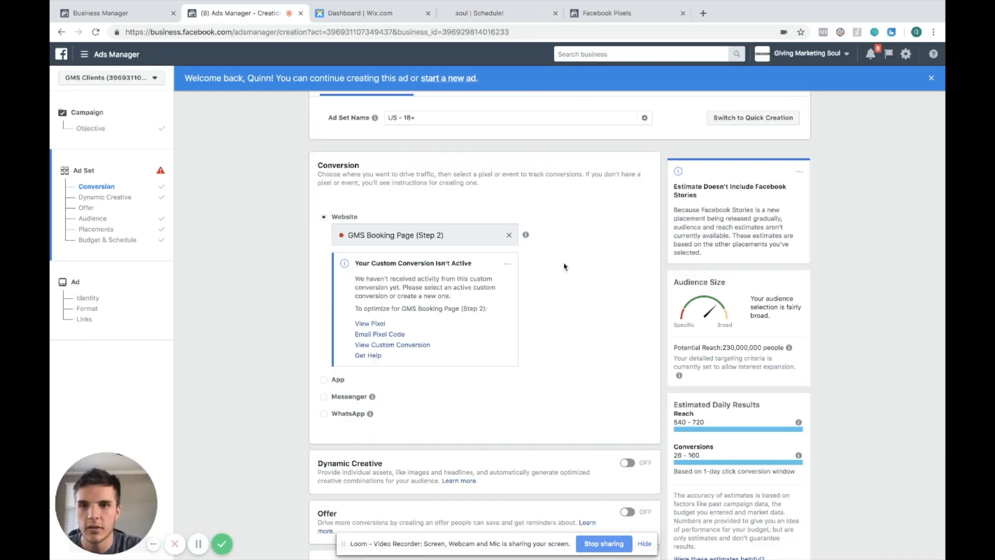
Clear the conversion event and reload the ad creation page to resume the saved draft
{"action": "left_click", "coordinate": [509, 236]}
{"action": "key", "text": "super+r"}
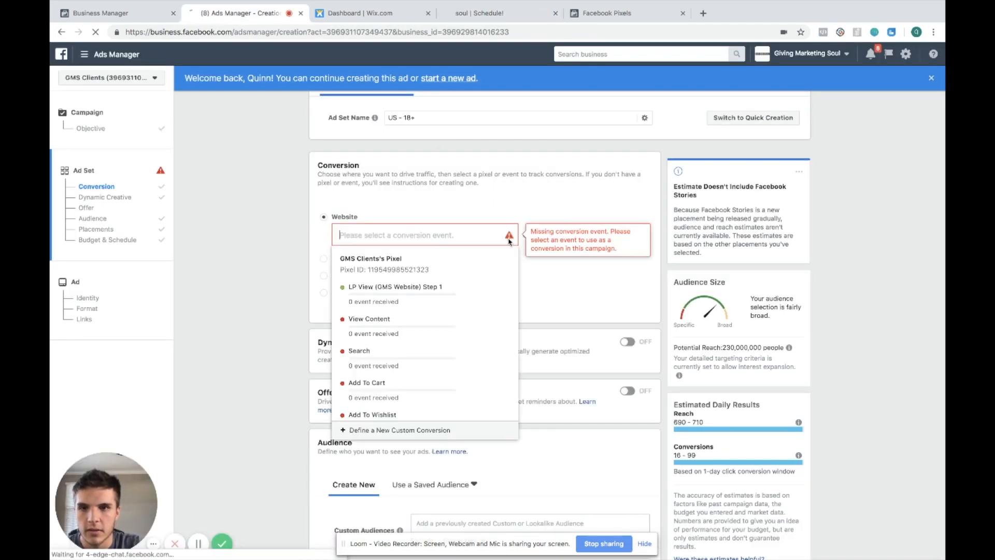
{"action": "left_click", "coordinate": [576, 186]}
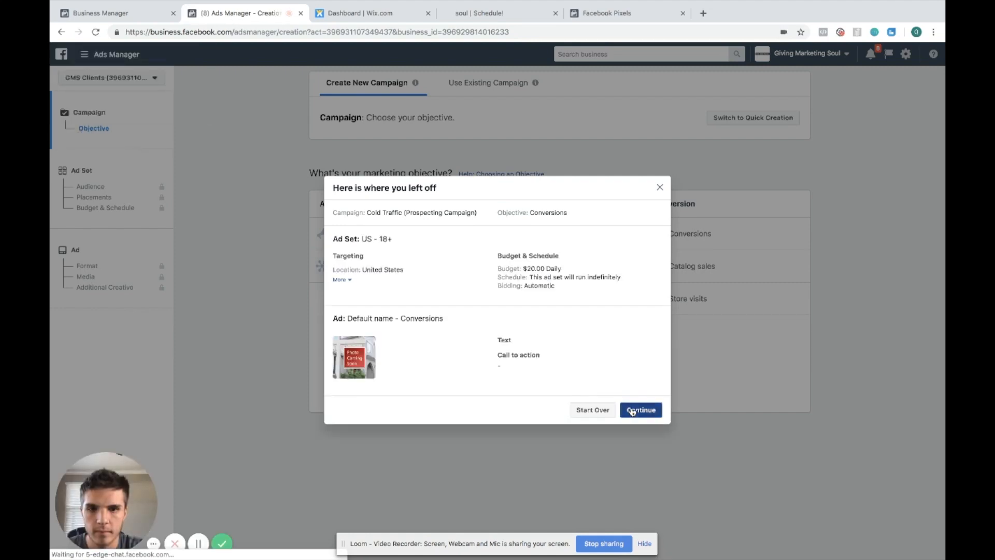
{"action": "left_click", "coordinate": [639, 410]}
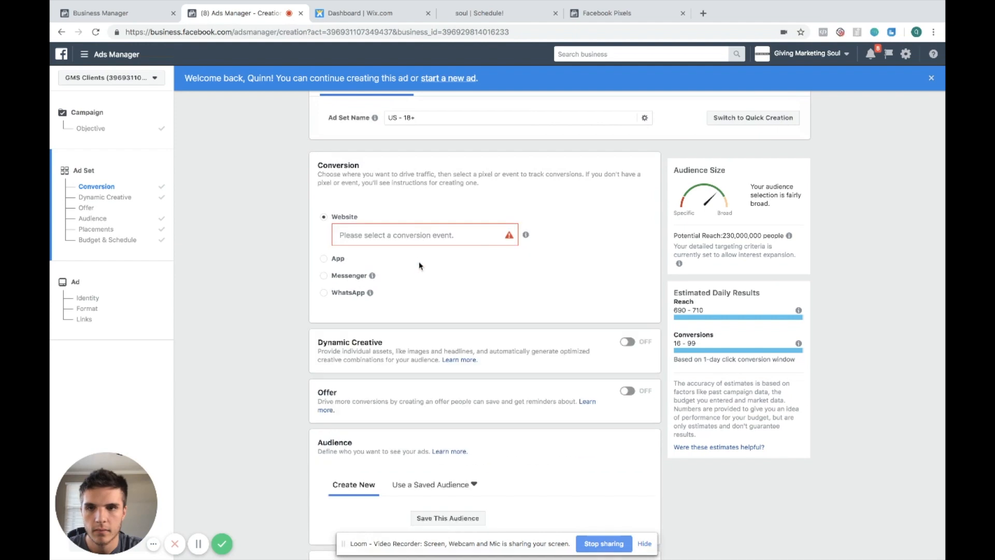
Reselect GMS Booking Page (Step 2) as the website conversion event
{"action": "left_click", "coordinate": [425, 235]}
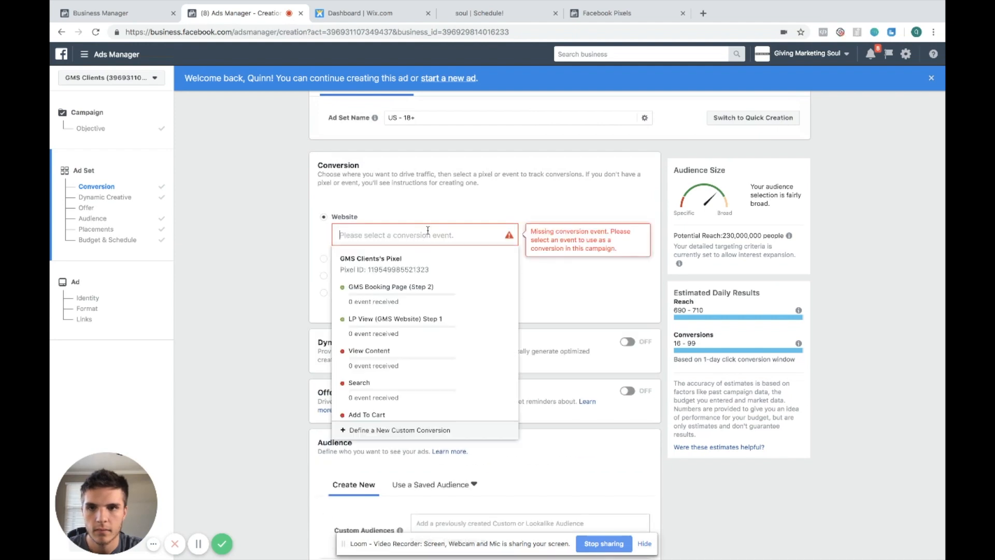
{"action": "left_click", "coordinate": [431, 288]}
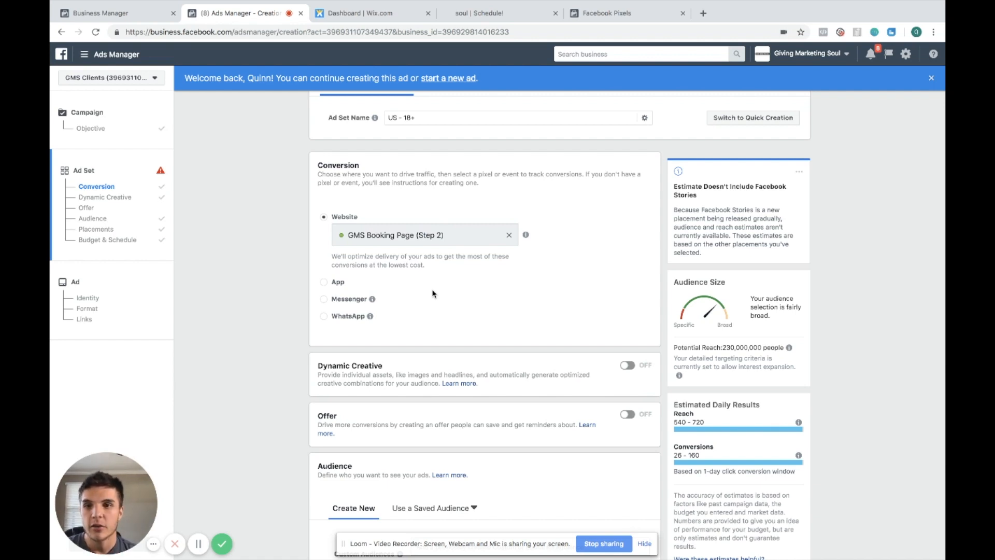
Change the ad set's website conversion event to LP View (GMS Website) Step 1
{"action": "left_click", "coordinate": [93, 128]}
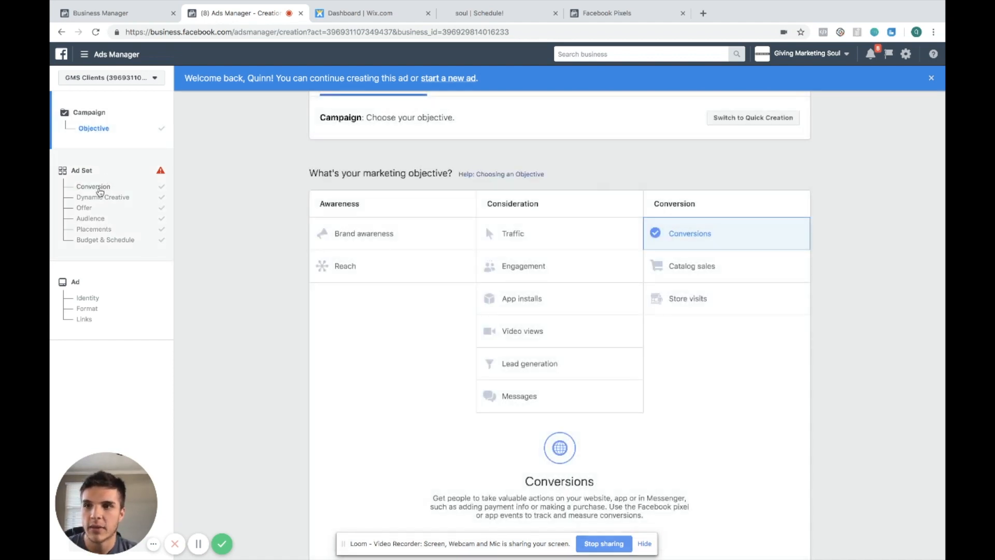
{"action": "left_click", "coordinate": [96, 187]}
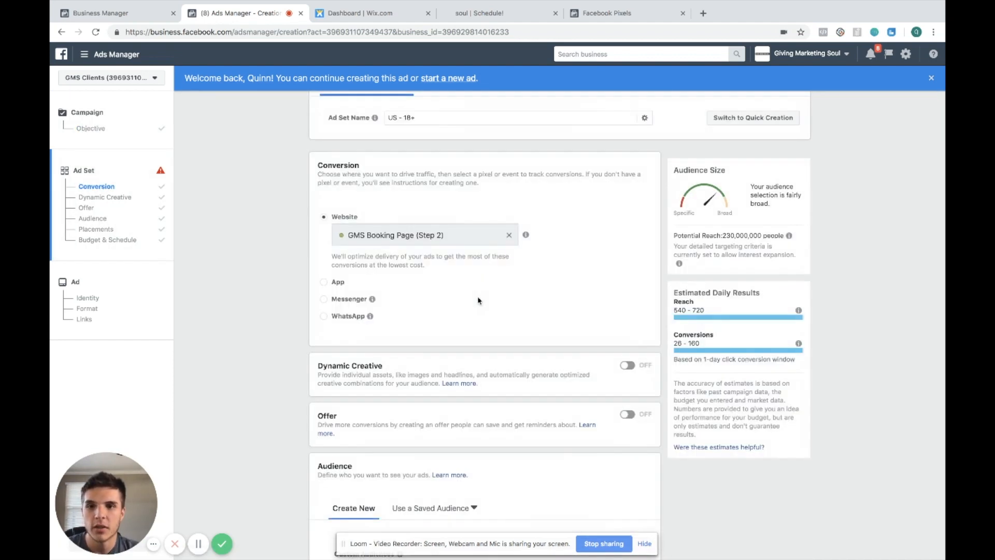
{"action": "triple_click", "coordinate": [468, 236]}
{"action": "left_click", "coordinate": [480, 263]}
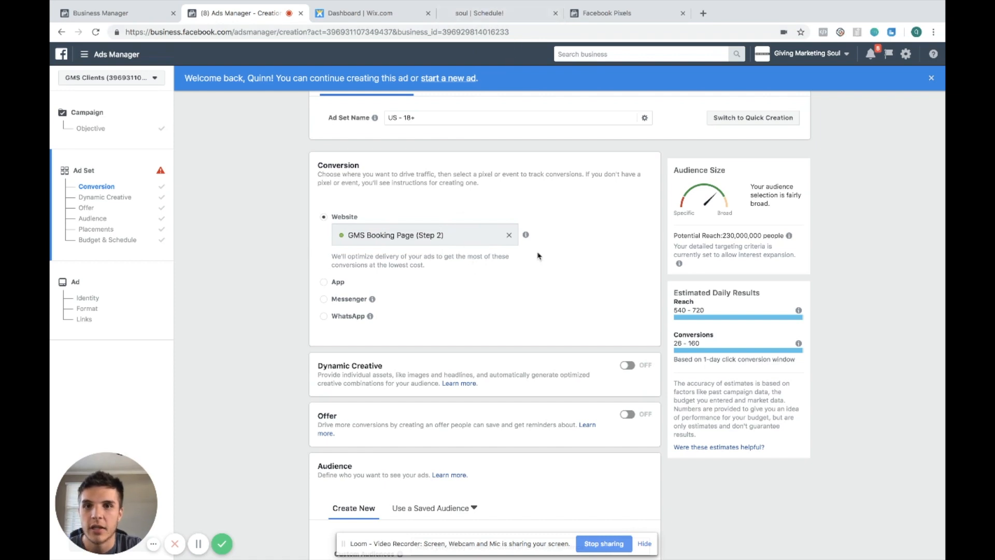
{"action": "left_click", "coordinate": [509, 235]}
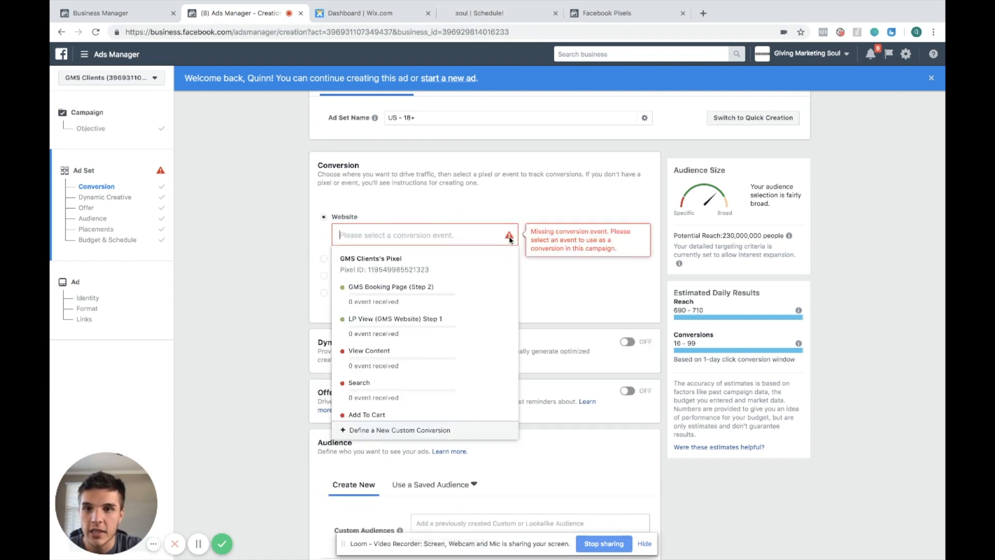
{"action": "left_click", "coordinate": [440, 325]}
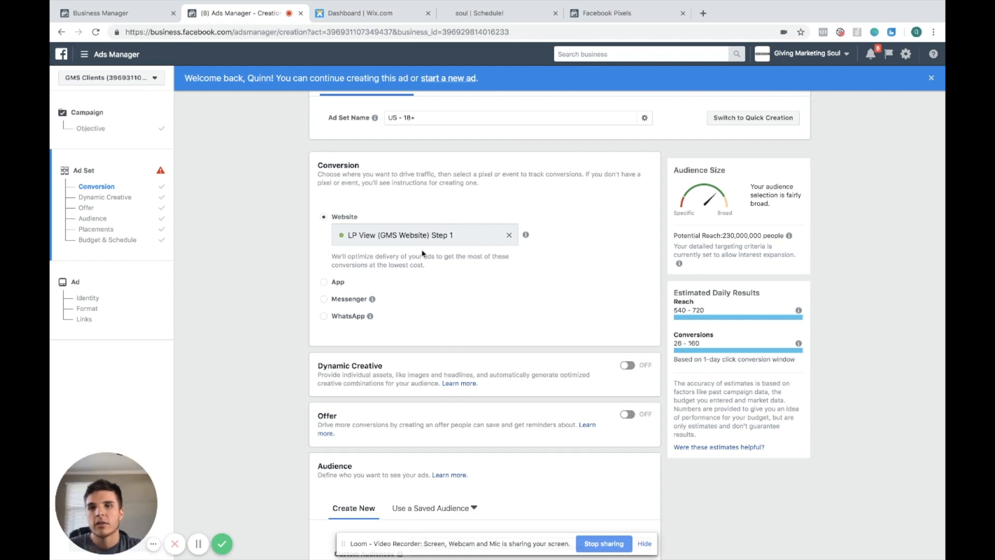
Add High-net-worth individual from the suggestions as a detailed targeting interest
{"action": "scroll", "coordinate": [546, 339], "scroll_direction": "down", "scroll_amount": 4}
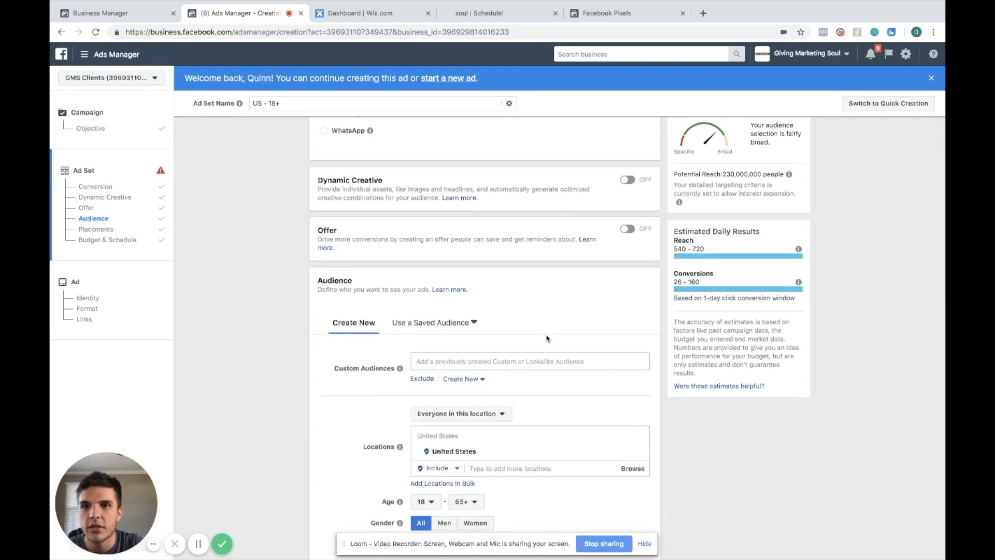
{"action": "scroll", "coordinate": [547, 338], "scroll_direction": "down", "scroll_amount": 6}
{"action": "scroll", "coordinate": [547, 339], "scroll_direction": "down", "scroll_amount": 1}
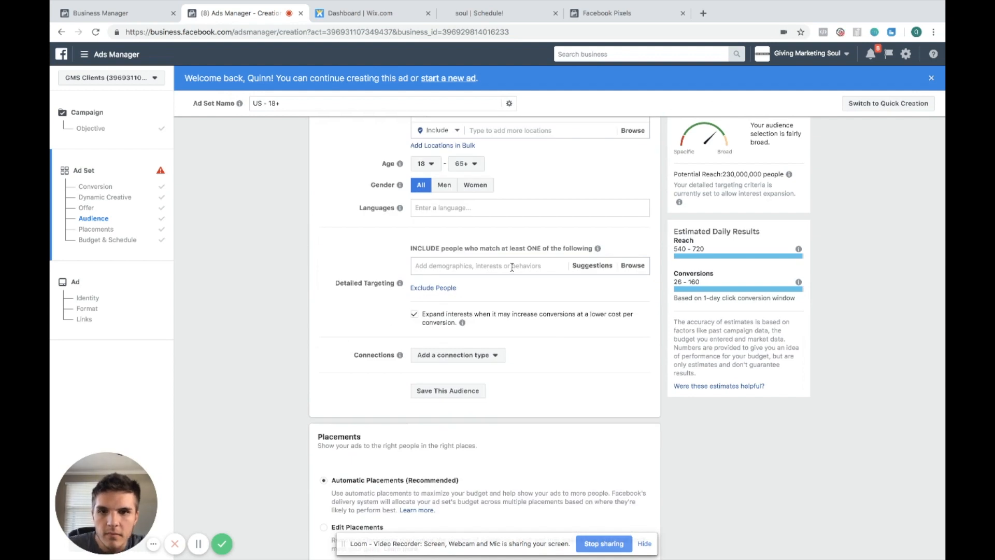
{"action": "left_click", "coordinate": [591, 266]}
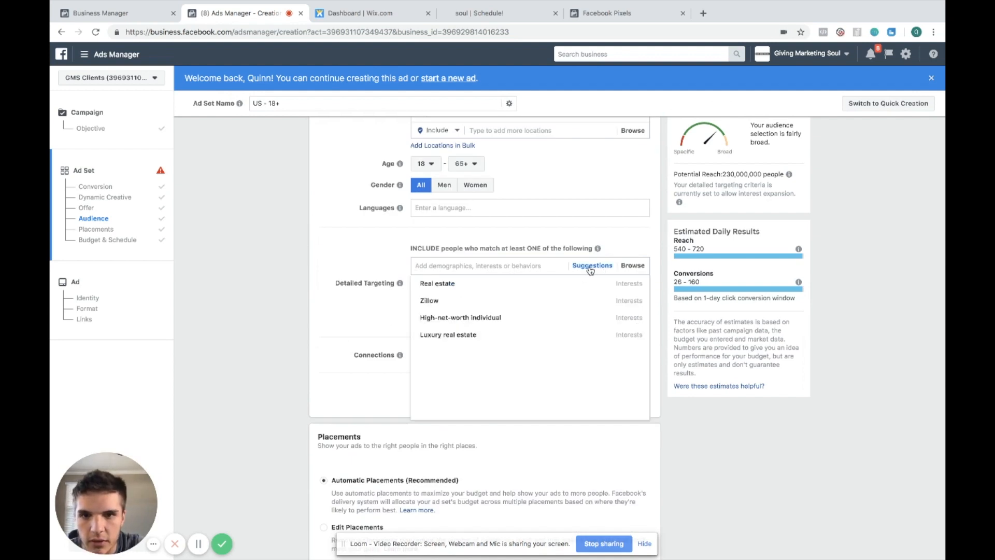
{"action": "left_click", "coordinate": [577, 326]}
{"action": "scroll", "coordinate": [362, 251], "scroll_direction": "up", "scroll_amount": 3}
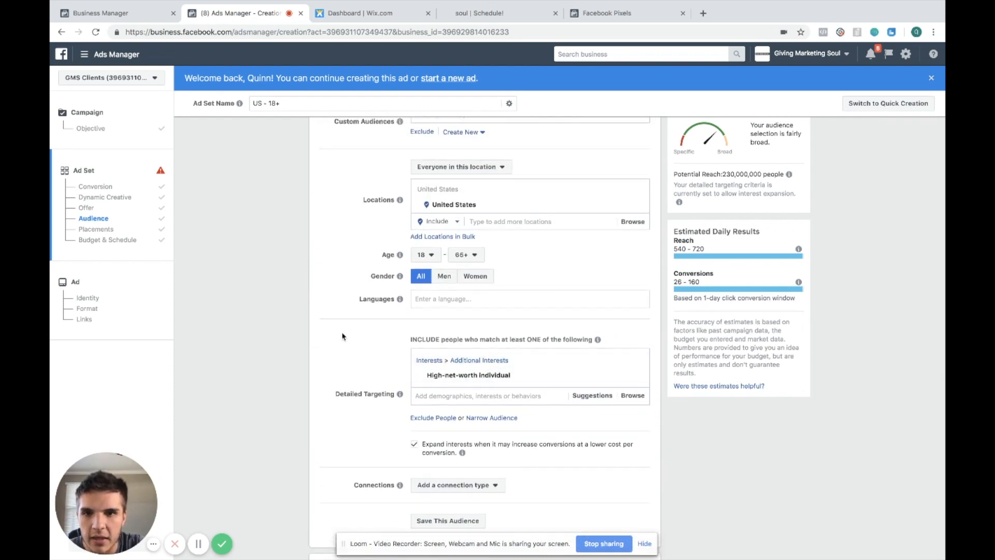
{"action": "scroll", "coordinate": [342, 336], "scroll_direction": "up", "scroll_amount": 4}
Switch the conversion window to 1 day click or view, then back to 7 days click or 1 day view
{"action": "scroll", "coordinate": [342, 336], "scroll_direction": "down", "scroll_amount": 4}
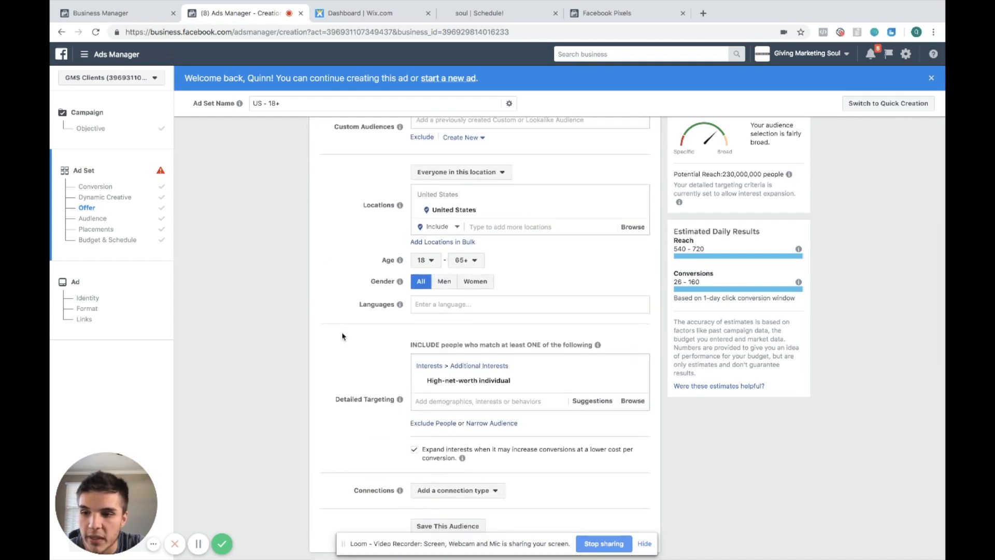
{"action": "scroll", "coordinate": [342, 337], "scroll_direction": "down", "scroll_amount": 7}
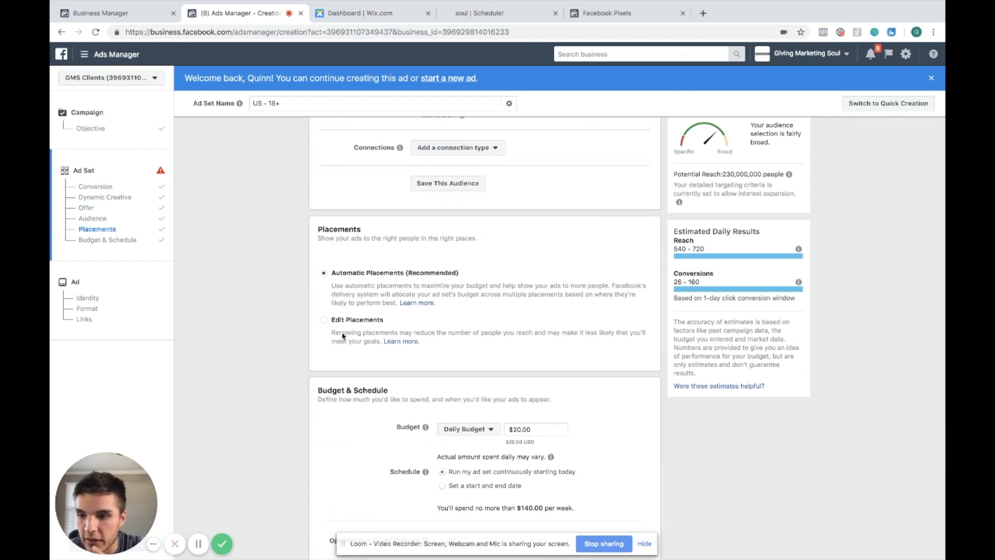
{"action": "scroll", "coordinate": [342, 337], "scroll_direction": "down", "scroll_amount": 3}
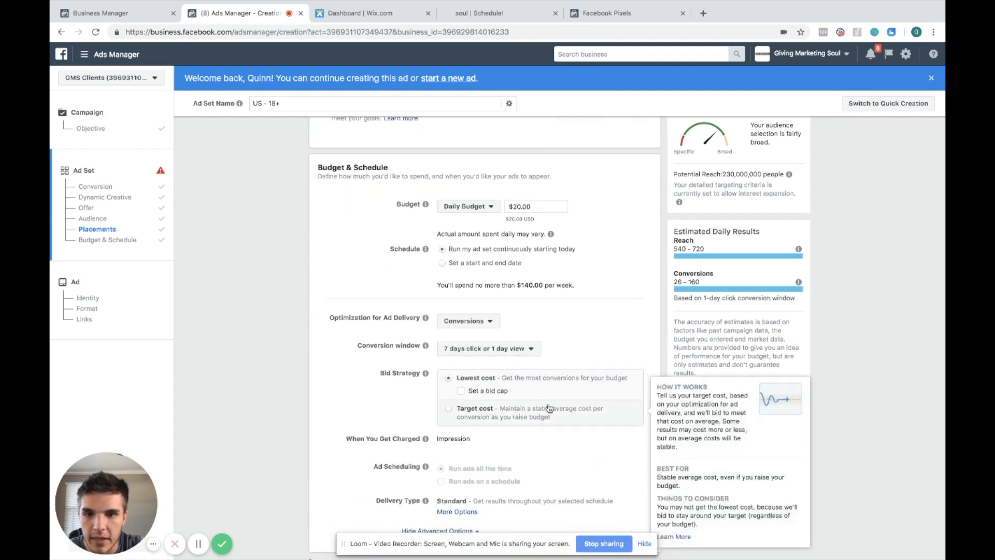
{"action": "left_click", "coordinate": [524, 351]}
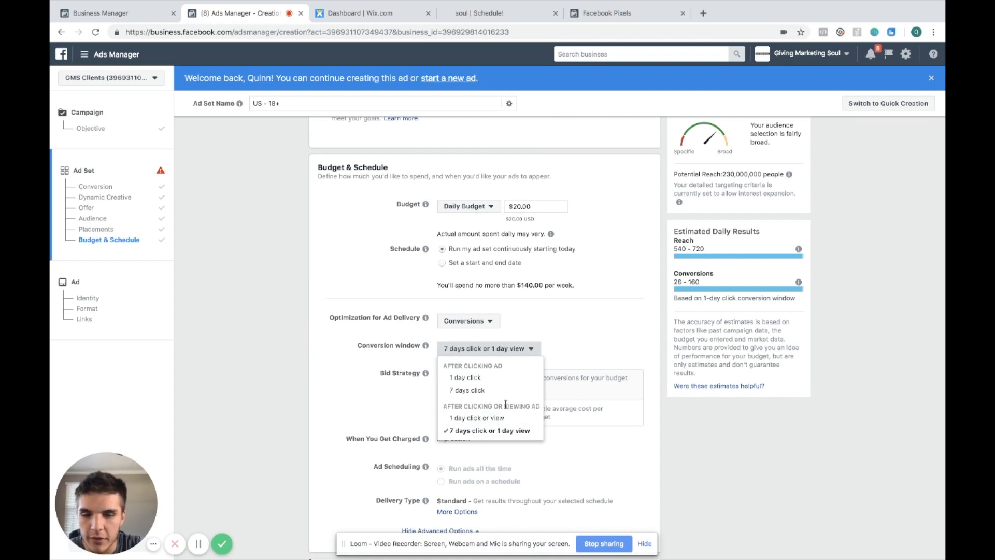
{"action": "left_click", "coordinate": [495, 365]}
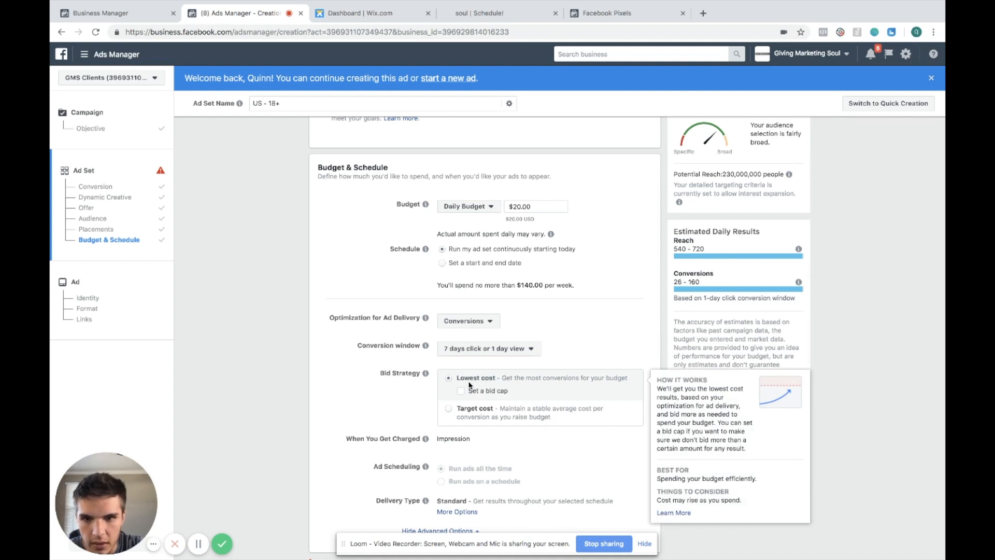
{"action": "left_click", "coordinate": [506, 349]}
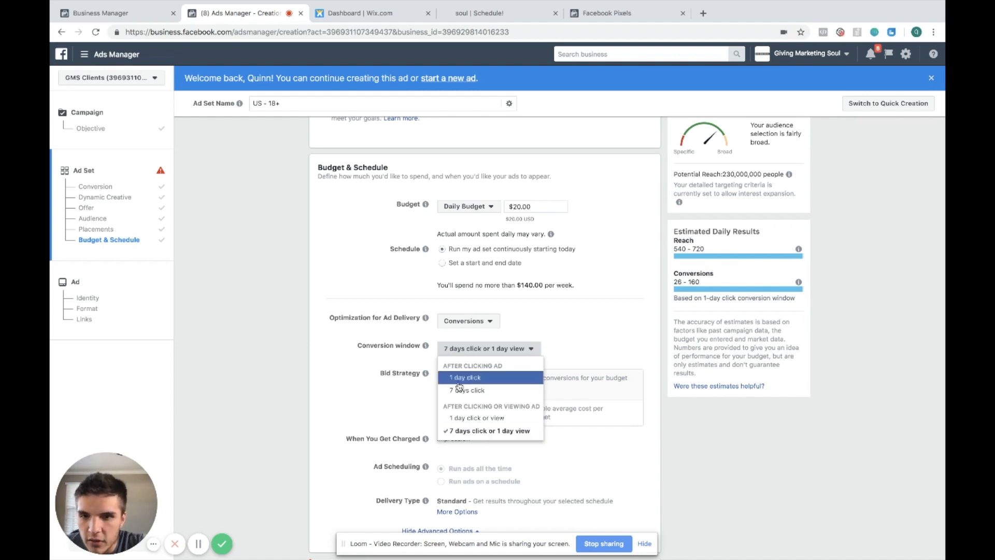
{"action": "left_click", "coordinate": [589, 347]}
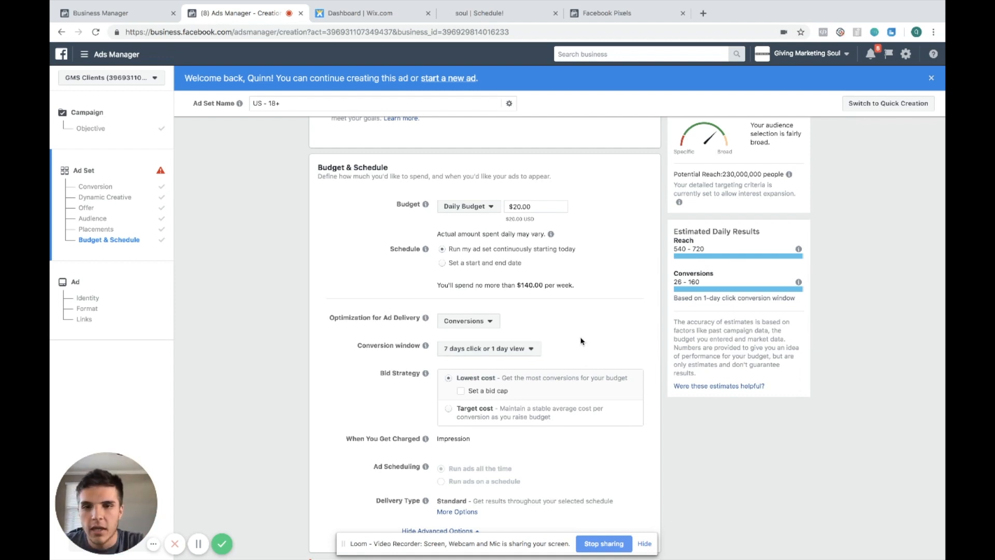
{"action": "left_click", "coordinate": [520, 353]}
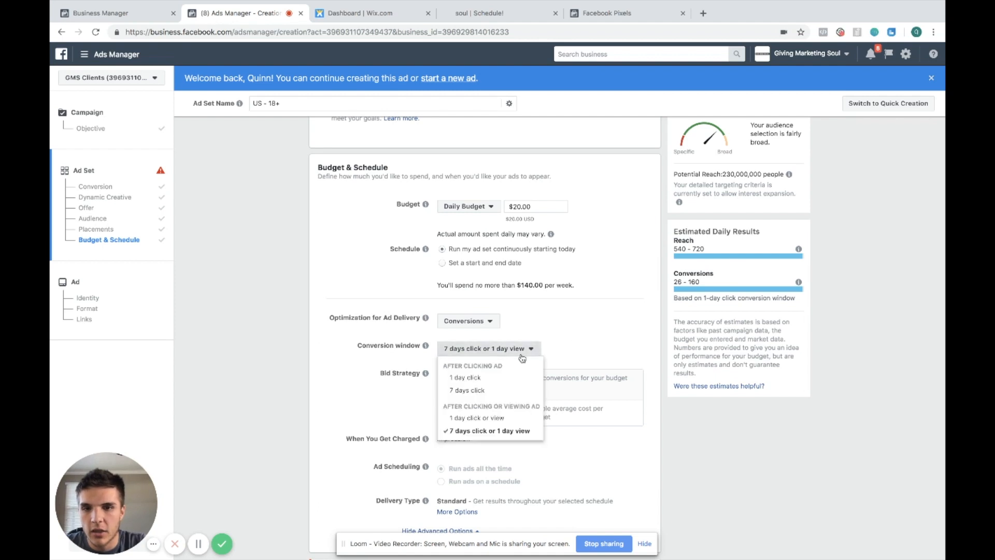
{"action": "left_click", "coordinate": [495, 418]}
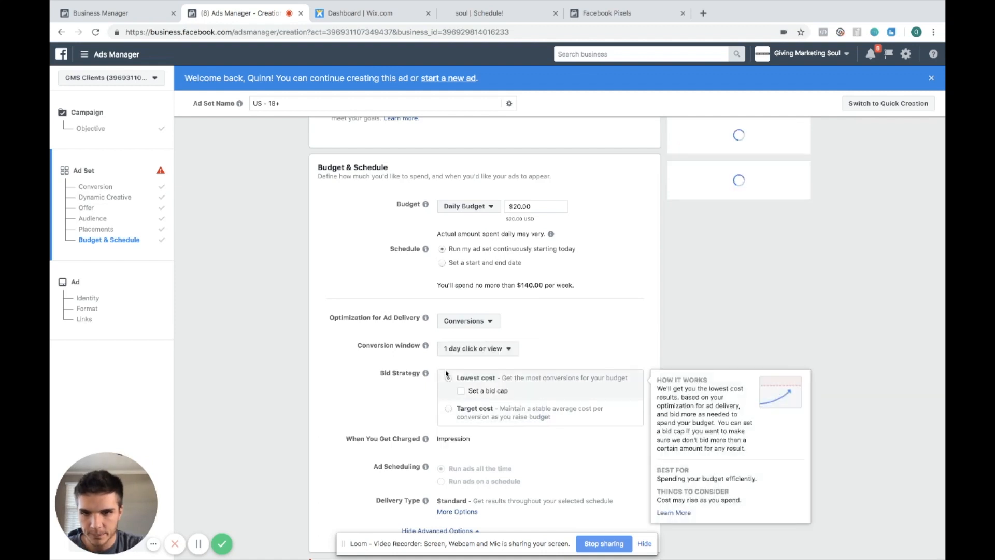
{"action": "mouse_move", "coordinate": [426, 346]}
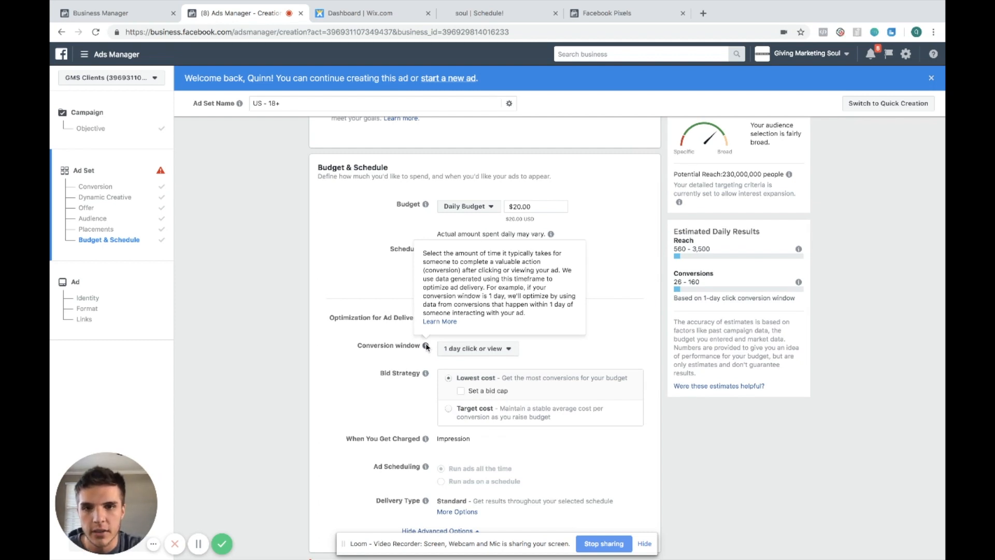
{"action": "left_click", "coordinate": [500, 348]}
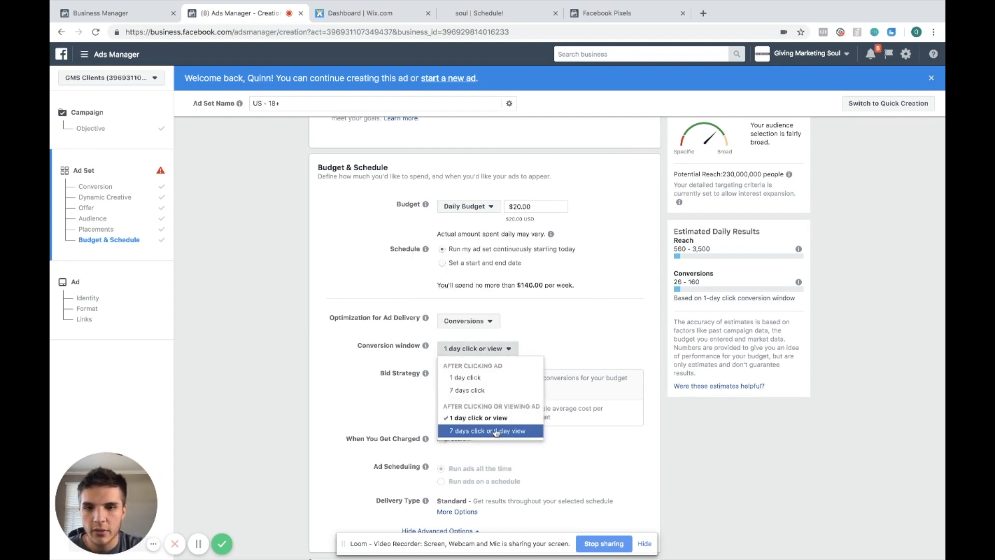
{"action": "left_click", "coordinate": [505, 431]}
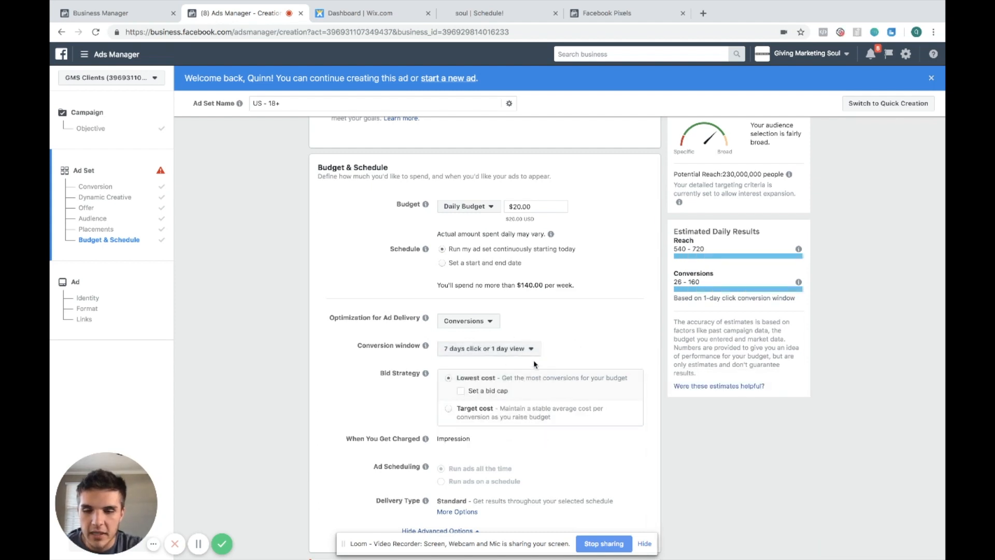
Continue to the ad level and choose the Single Image format
{"action": "scroll", "coordinate": [539, 367], "scroll_direction": "down", "scroll_amount": 2}
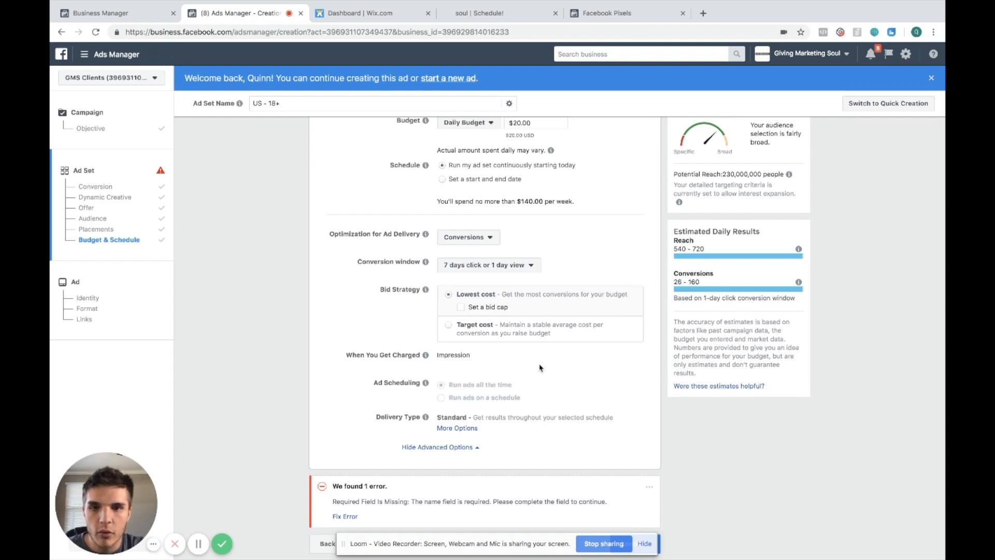
{"action": "left_click_drag", "start_coordinate": [563, 543], "coordinate": [817, 507]}
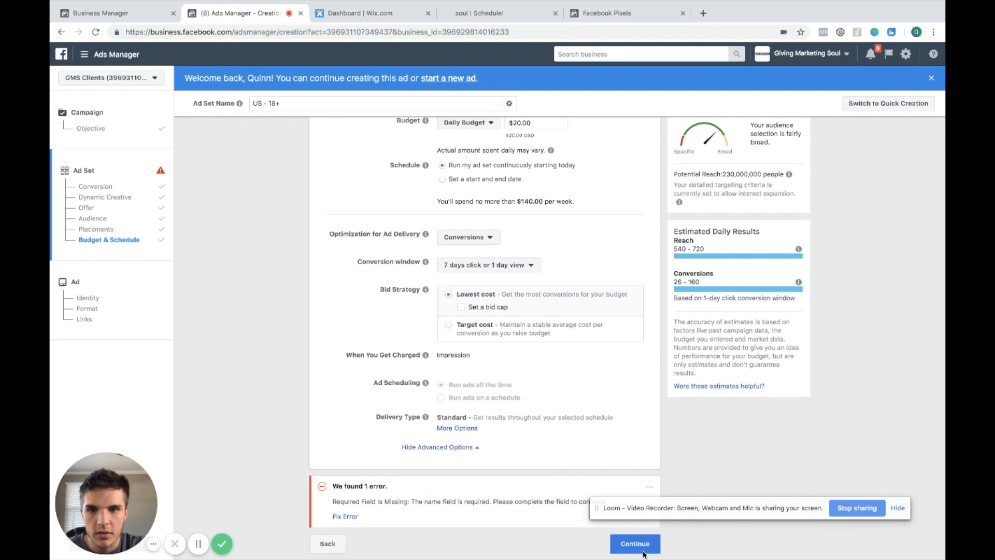
{"action": "left_click", "coordinate": [642, 551]}
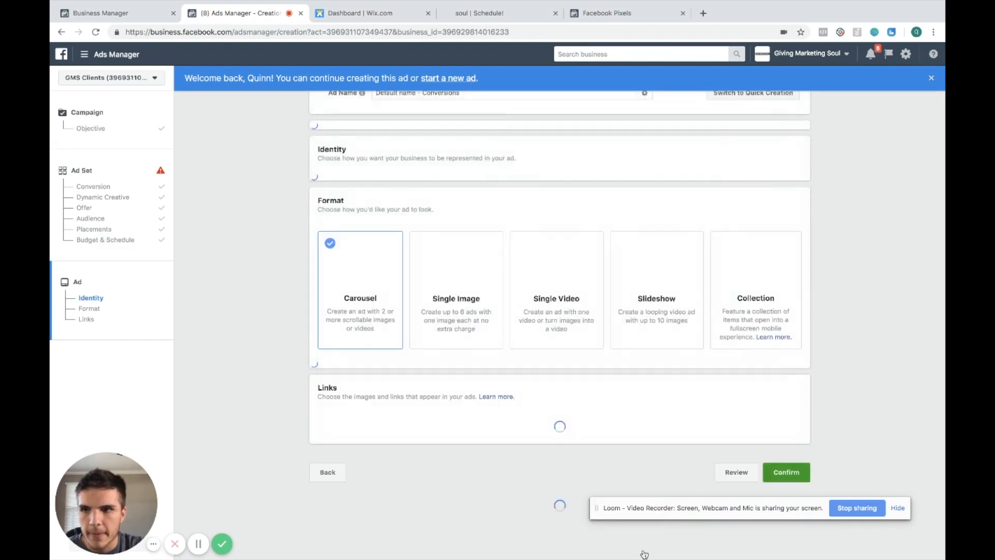
{"action": "left_click", "coordinate": [465, 359]}
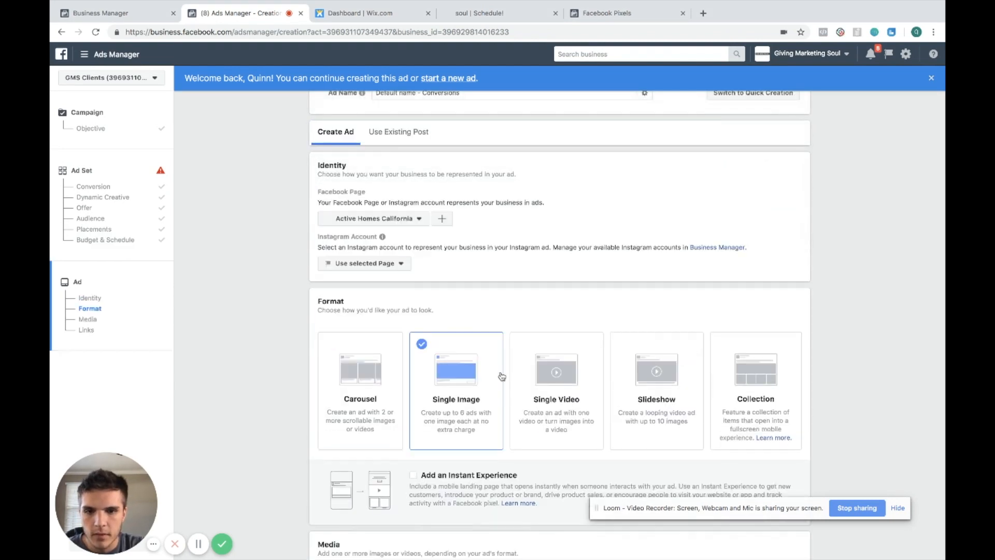
Set the ad's Facebook Page identity to Cash For My House
{"action": "left_click", "coordinate": [386, 218]}
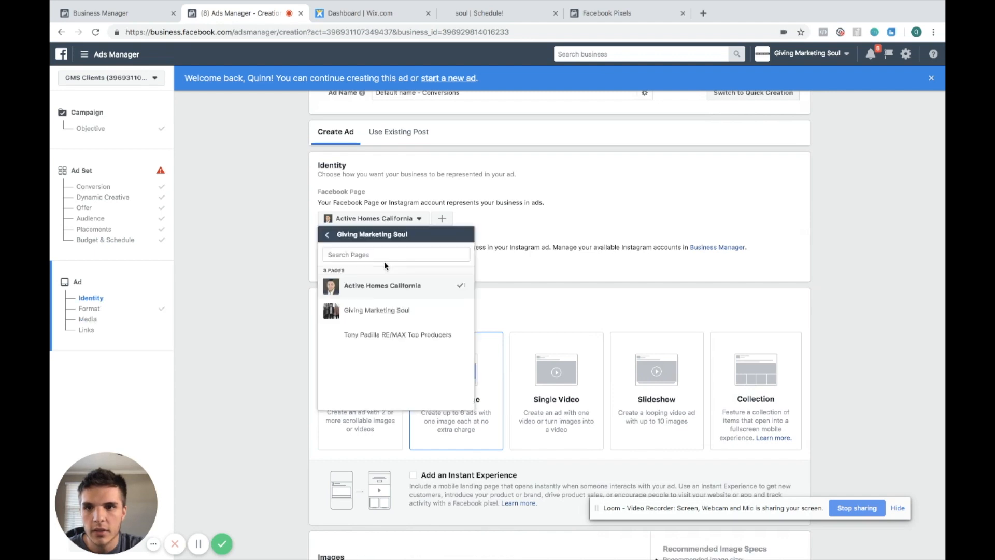
{"action": "left_click", "coordinate": [327, 235]}
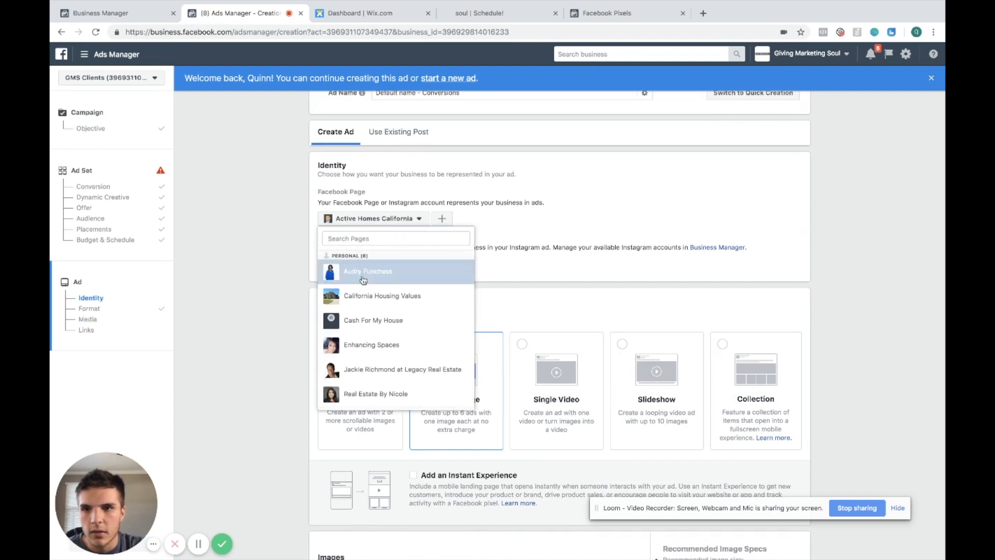
{"action": "left_click", "coordinate": [385, 321]}
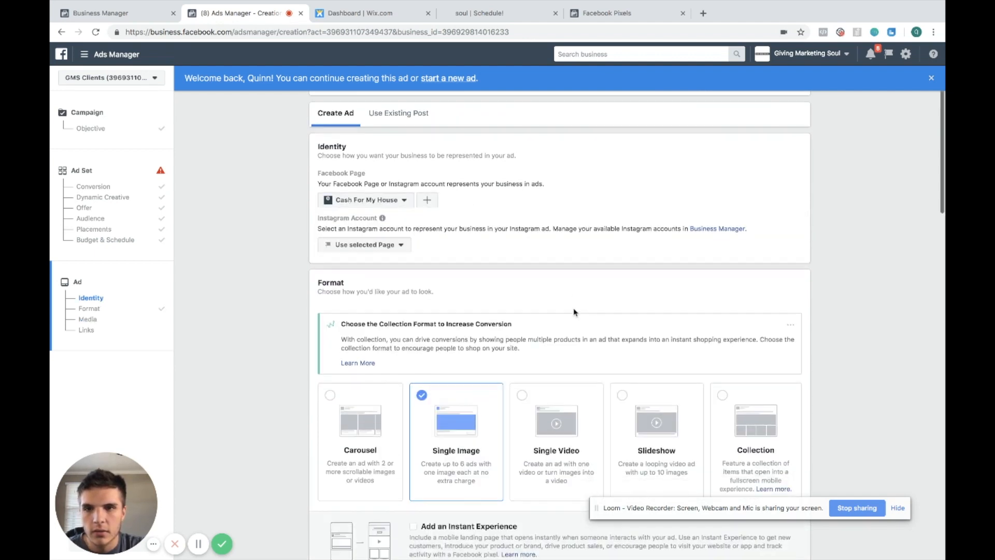
{"action": "scroll", "coordinate": [574, 312], "scroll_direction": "down", "scroll_amount": 2}
{"action": "scroll", "coordinate": [574, 312], "scroll_direction": "down", "scroll_amount": 7}
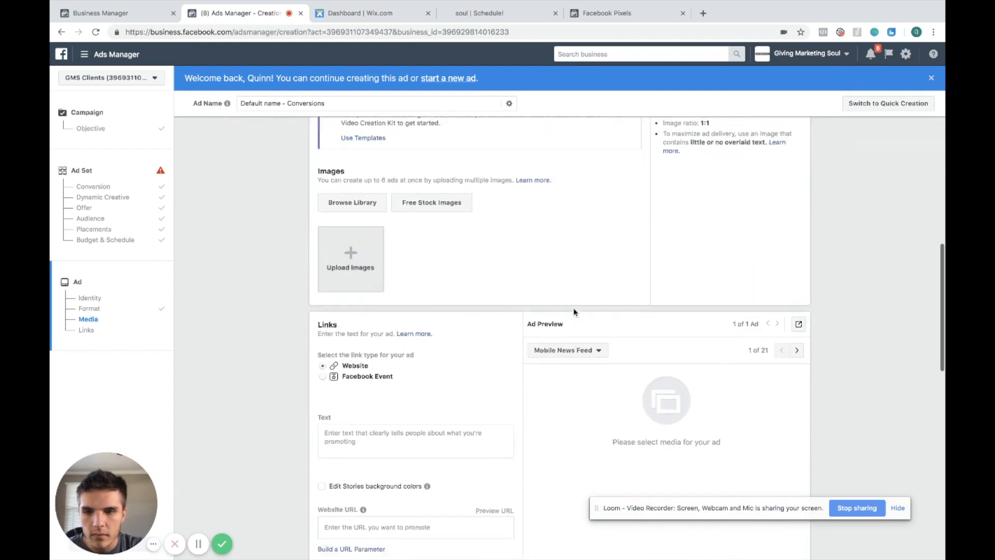
{"action": "left_click", "coordinate": [347, 267]}
{"action": "left_click", "coordinate": [428, 86]}
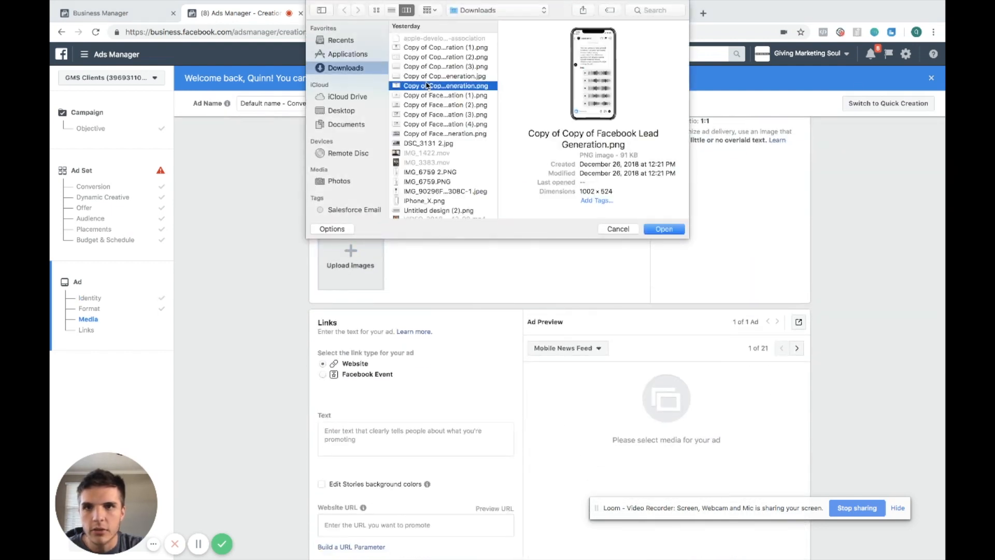
{"action": "left_click", "coordinate": [434, 172]}
{"action": "scroll", "coordinate": [435, 174], "scroll_direction": "down", "scroll_amount": 3}
{"action": "left_click", "coordinate": [434, 176]}
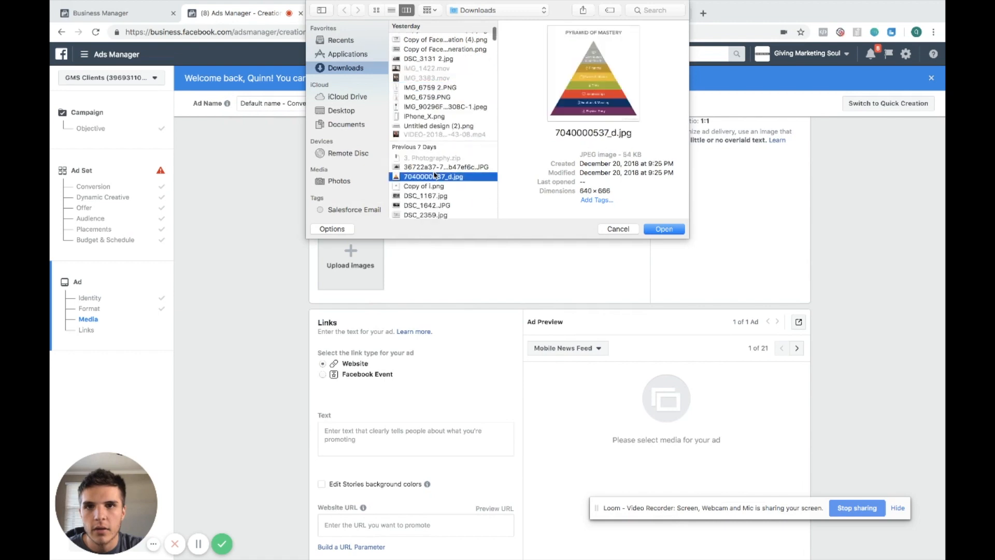
{"action": "left_click", "coordinate": [664, 228]}
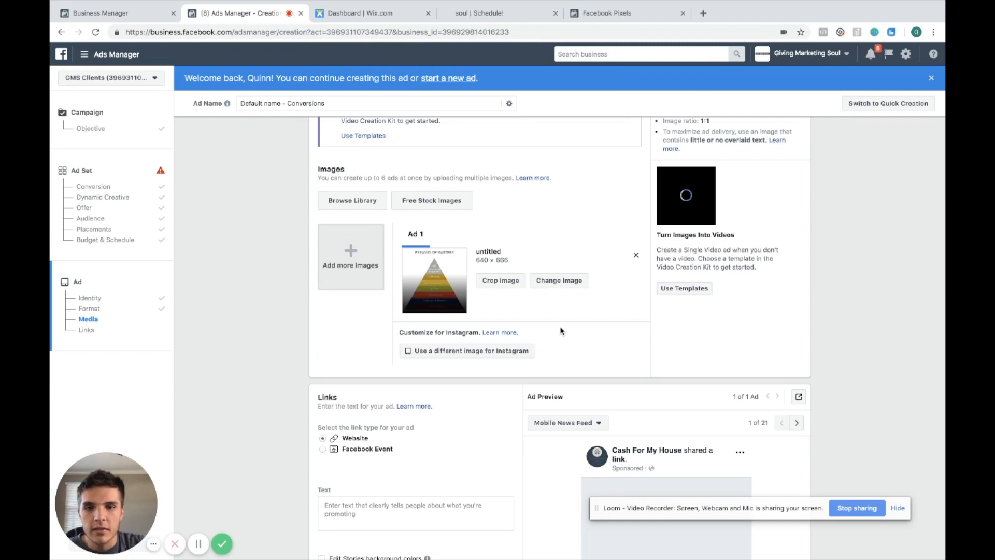
Review the ad set's conversion event and the ad's link and conversion tracking settings
{"action": "scroll", "coordinate": [518, 334], "scroll_direction": "down", "scroll_amount": 4}
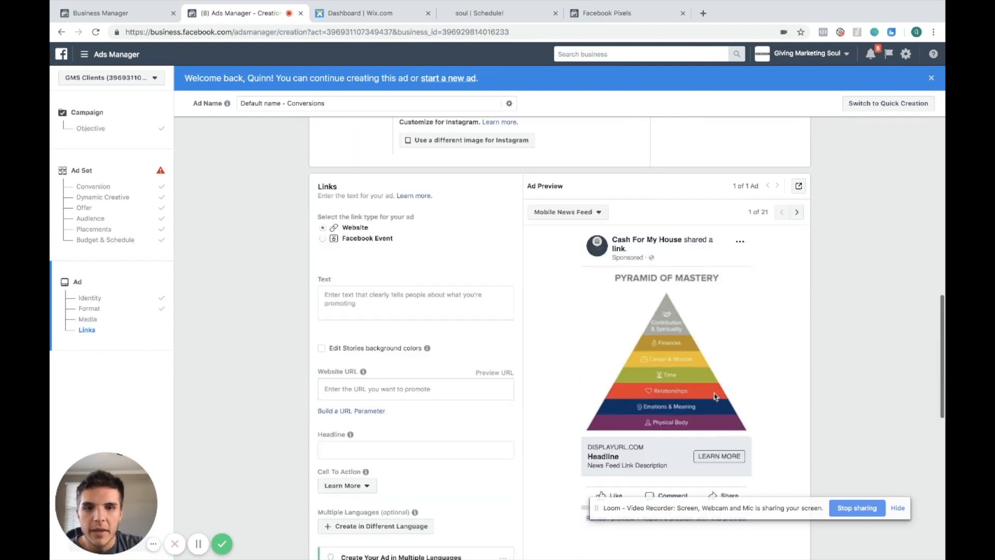
{"action": "left_click", "coordinate": [86, 190]}
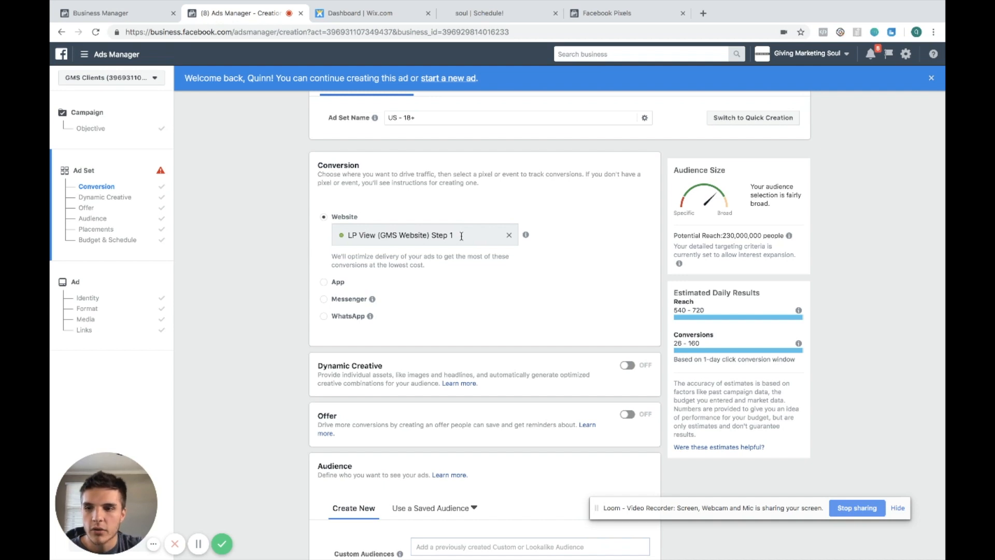
{"action": "left_click", "coordinate": [85, 319]}
{"action": "scroll", "coordinate": [684, 447], "scroll_direction": "down", "scroll_amount": 10}
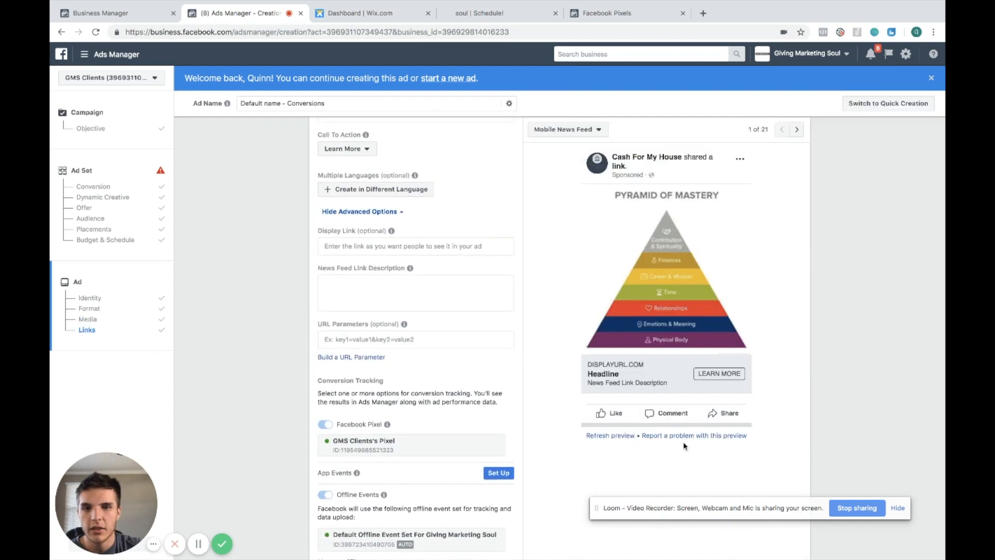
Change the ad set's website conversion event to GMS Booking Page (Step 2)
{"action": "scroll", "coordinate": [685, 447], "scroll_direction": "down", "scroll_amount": 2}
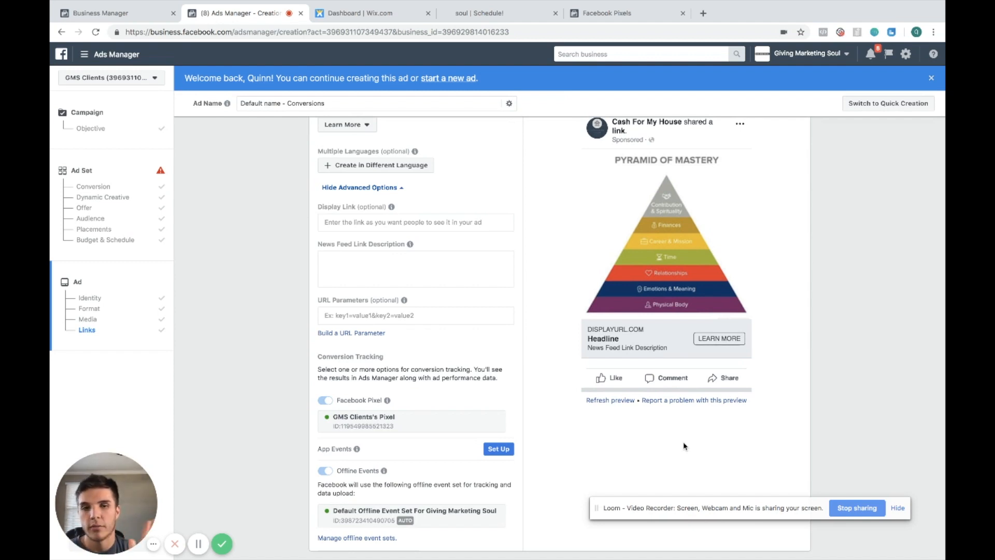
{"action": "scroll", "coordinate": [683, 442], "scroll_direction": "down", "scroll_amount": 2}
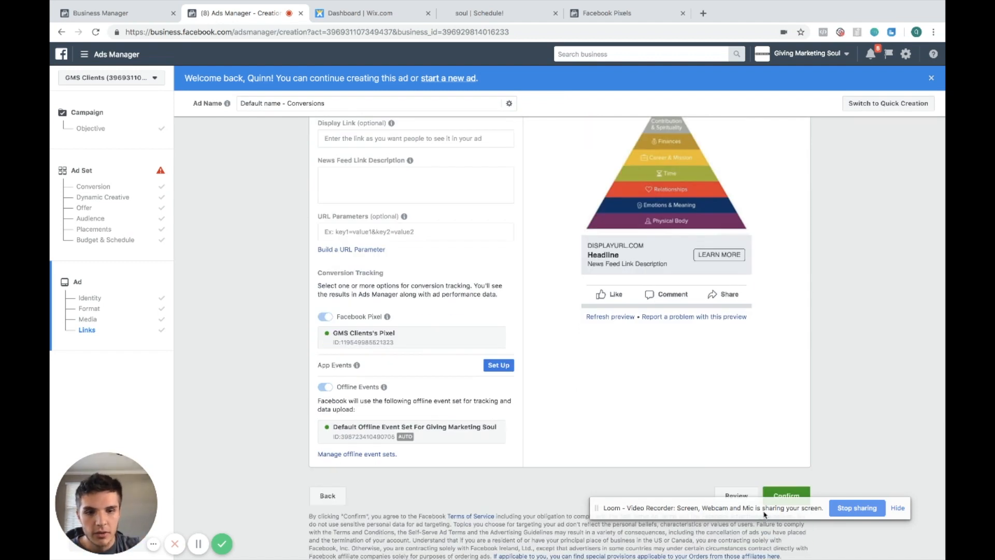
{"action": "scroll", "coordinate": [566, 328], "scroll_direction": "up", "scroll_amount": 10}
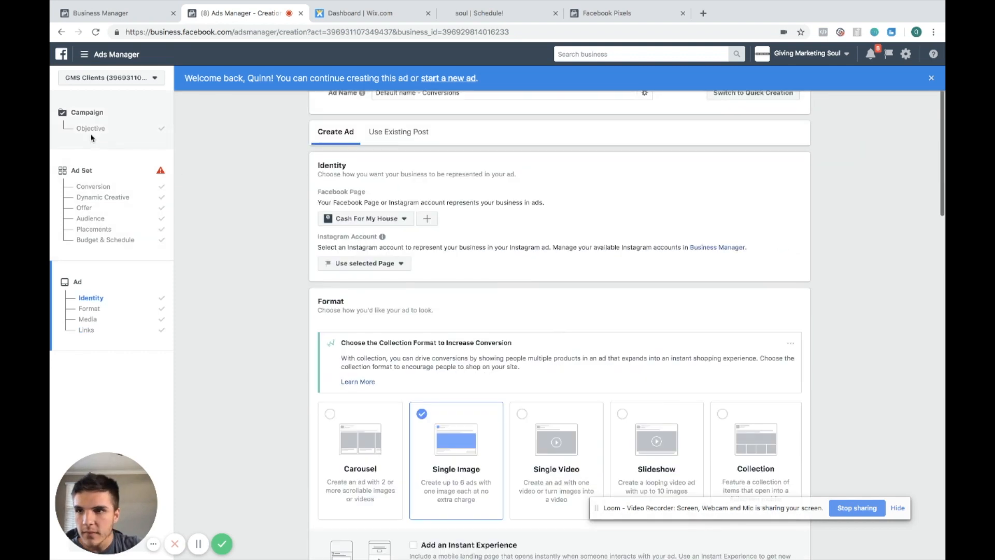
{"action": "left_click", "coordinate": [93, 186]}
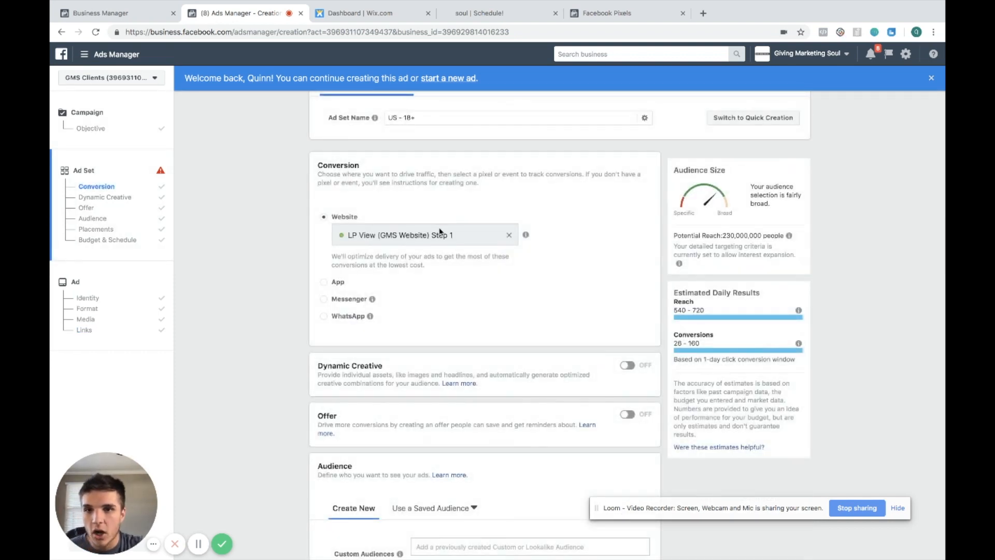
{"action": "left_click", "coordinate": [510, 236]}
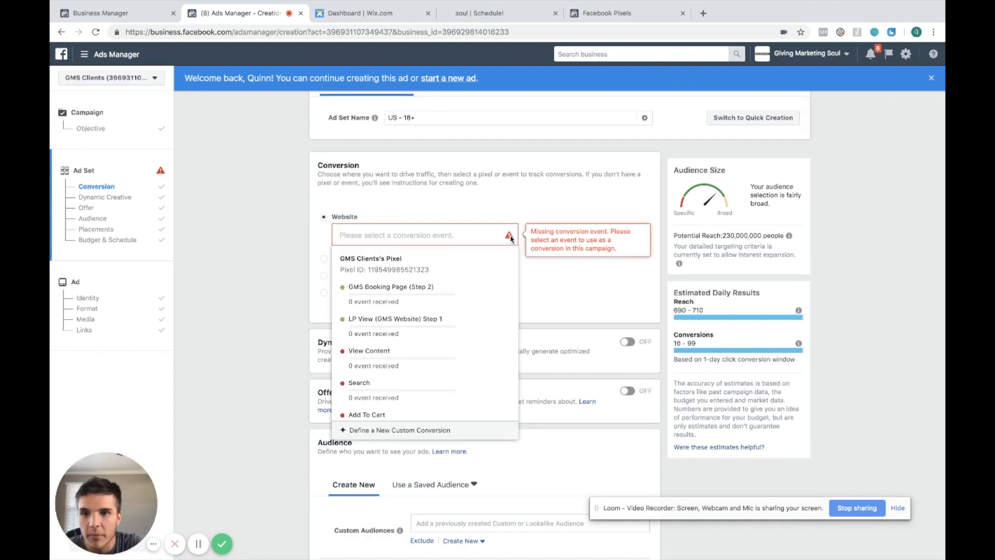
{"action": "left_click", "coordinate": [445, 294]}
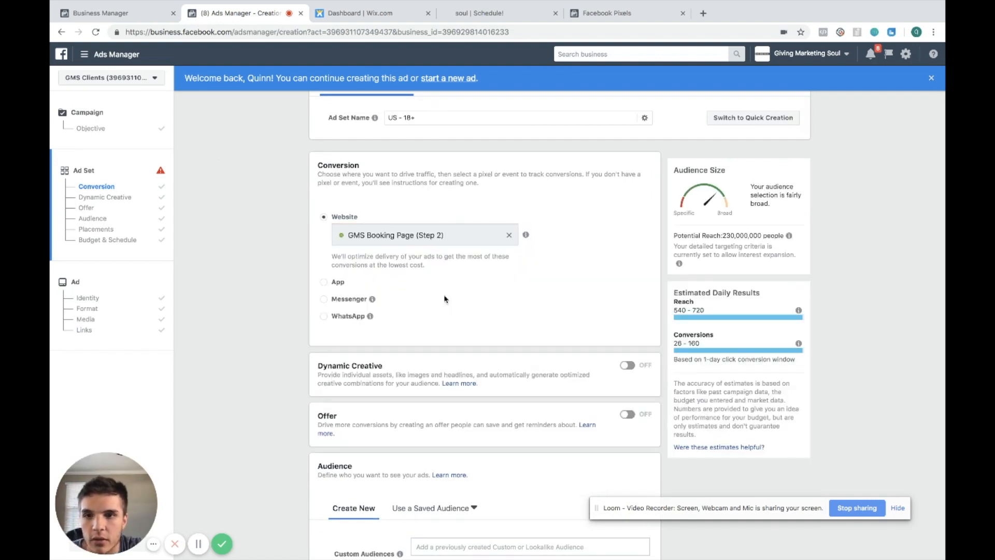
{"action": "left_click", "coordinate": [506, 304]}
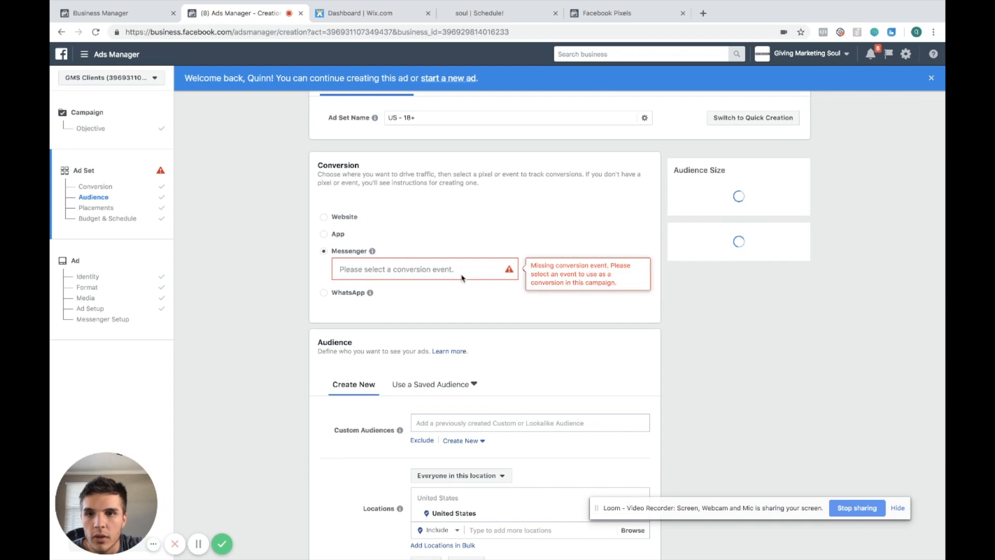
{"action": "left_click", "coordinate": [323, 217]}
{"action": "left_click", "coordinate": [407, 236]}
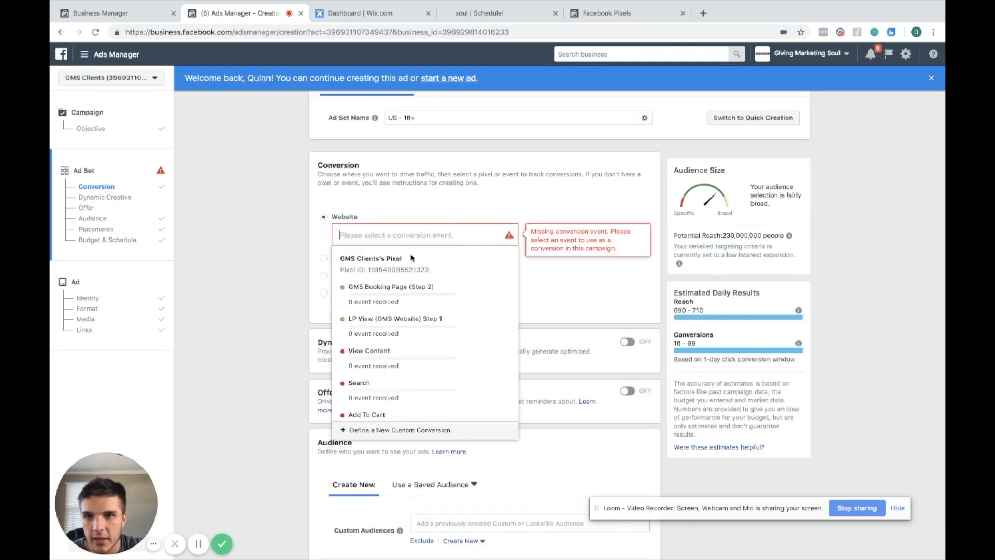
{"action": "left_click", "coordinate": [510, 306]}
Check the available Custom Audiences for the ad set's audience
{"action": "scroll", "coordinate": [510, 306], "scroll_direction": "down", "scroll_amount": 4}
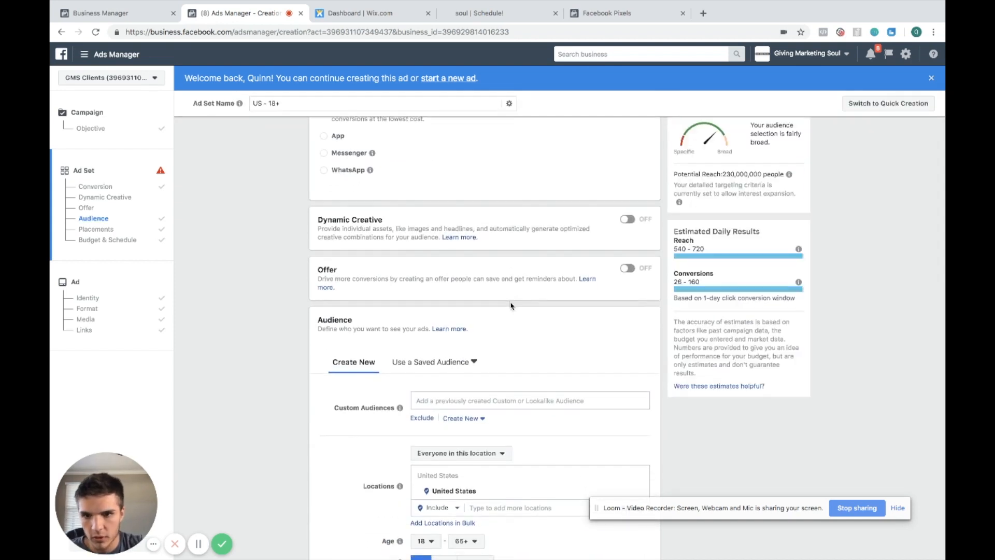
{"action": "left_click", "coordinate": [480, 351]}
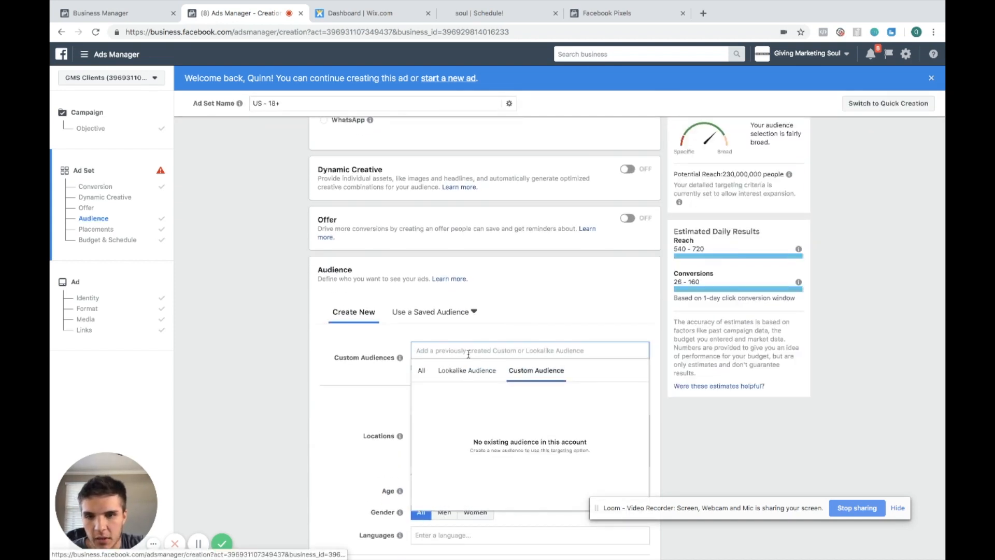
{"action": "left_click", "coordinate": [463, 301]}
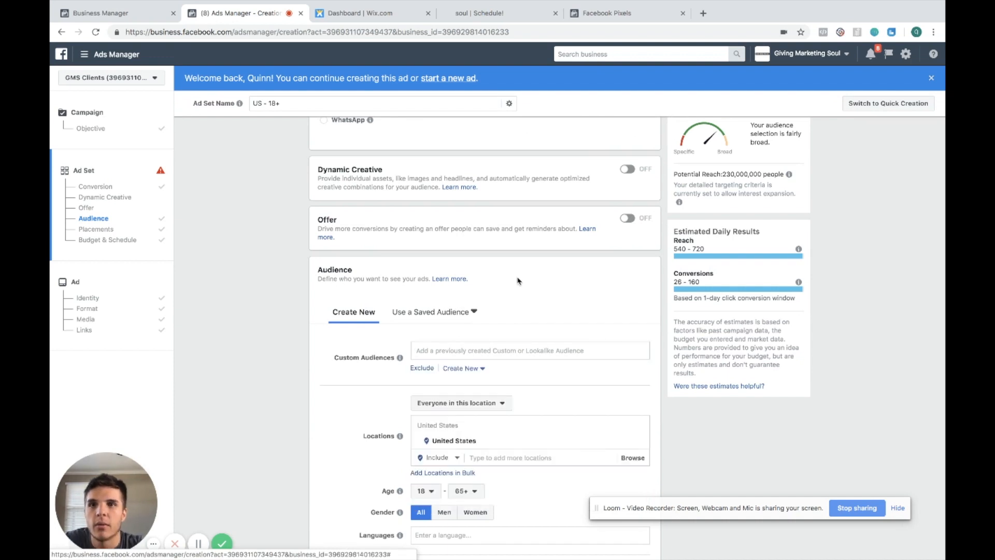
Open business.facebook.com in a new tab and close the soul | Schedule! and Facebook Pixels tabs
{"action": "key", "text": "ctrl+t"}
{"action": "type", "text": "us"}
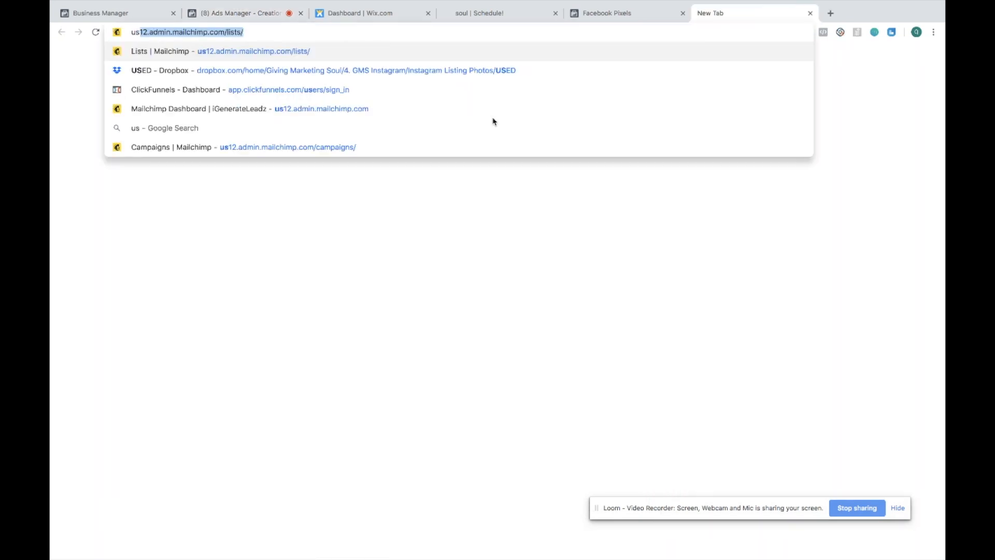
{"action": "key", "text": "BackSpace"}
{"action": "key", "text": "BackSpace"}
{"action": "key", "text": "BackSpace"}
{"action": "type", "text": "business.facebook.com"}
{"action": "key", "text": "Return"}
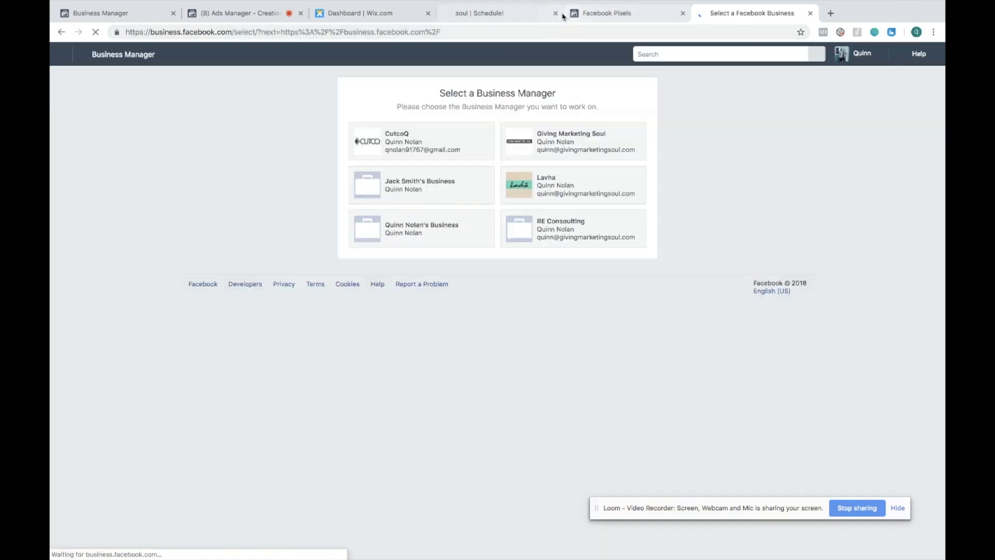
{"action": "left_click", "coordinate": [555, 14]}
{"action": "left_click", "coordinate": [556, 13]}
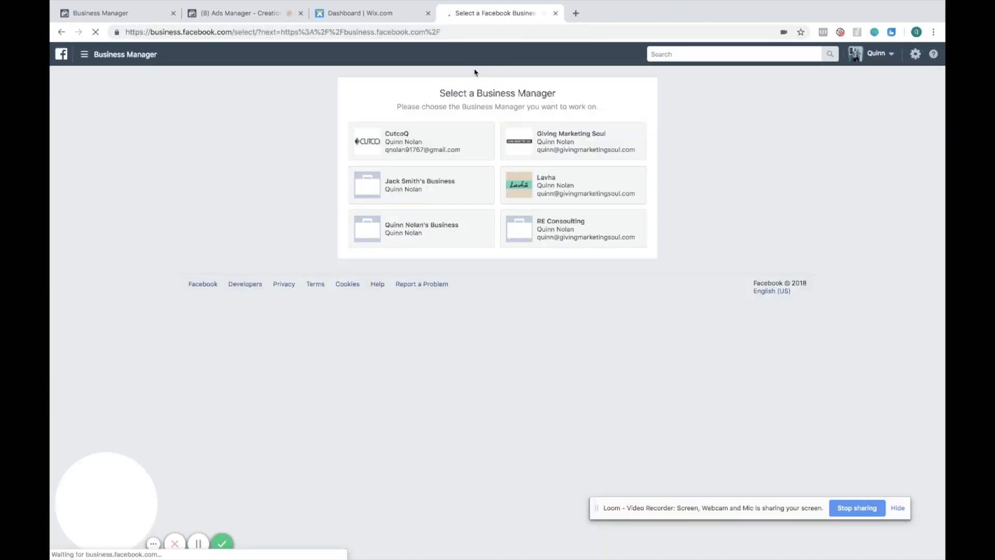
Open the Audiences page and browse the ad accounts available in the account switcher
{"action": "left_click", "coordinate": [104, 61]}
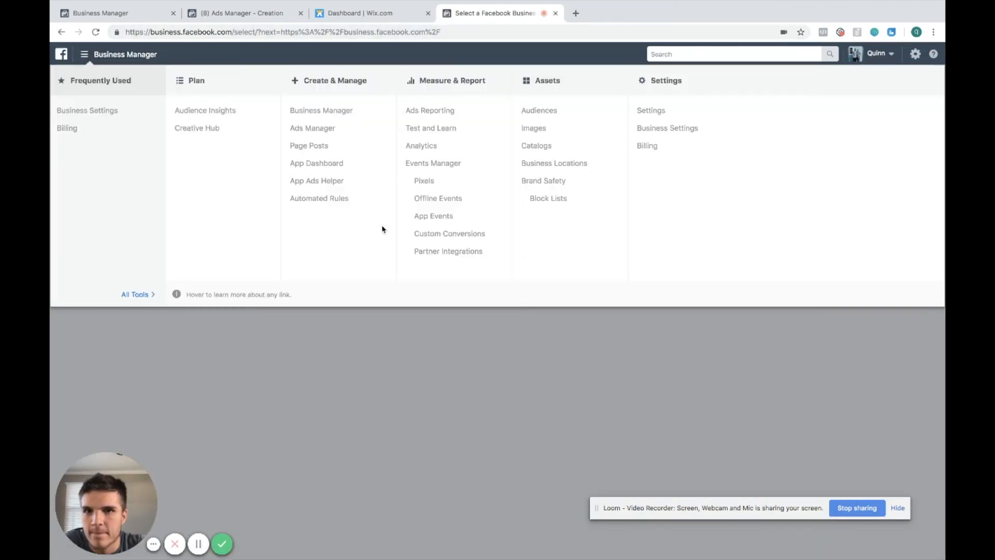
{"action": "left_click", "coordinate": [538, 109]}
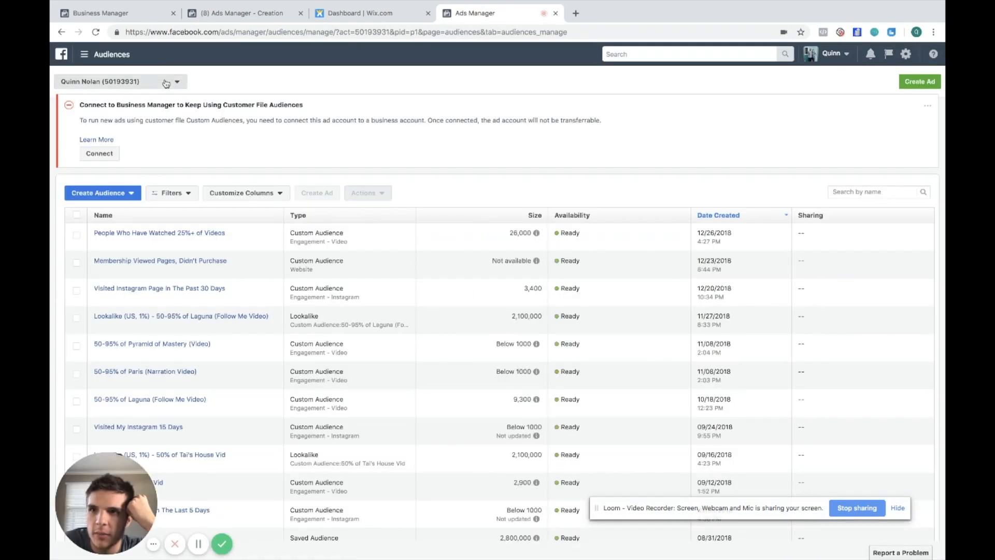
{"action": "left_click", "coordinate": [161, 86]}
{"action": "scroll", "coordinate": [167, 220], "scroll_direction": "down", "scroll_amount": 2}
{"action": "scroll", "coordinate": [166, 220], "scroll_direction": "down", "scroll_amount": 3}
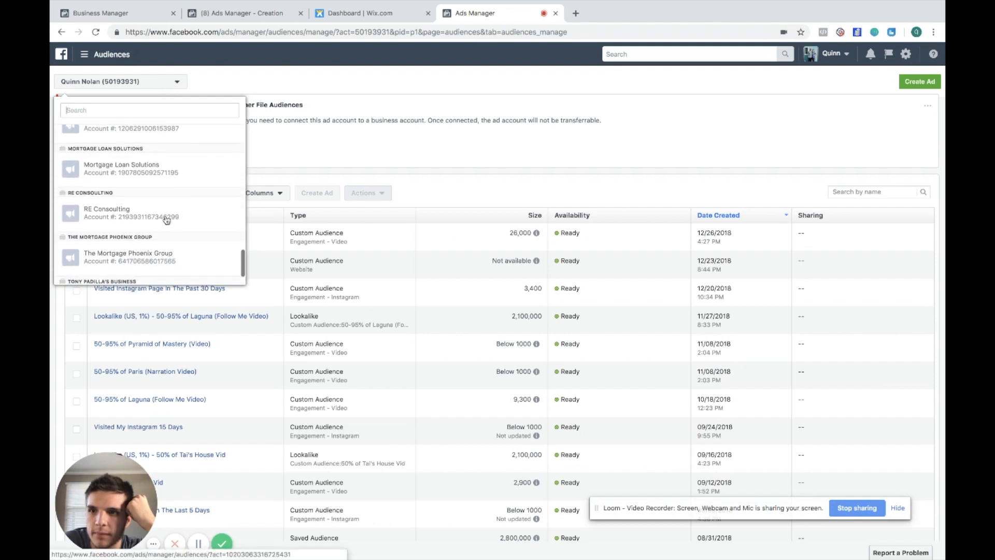
{"action": "scroll", "coordinate": [169, 237], "scroll_direction": "up", "scroll_amount": 5}
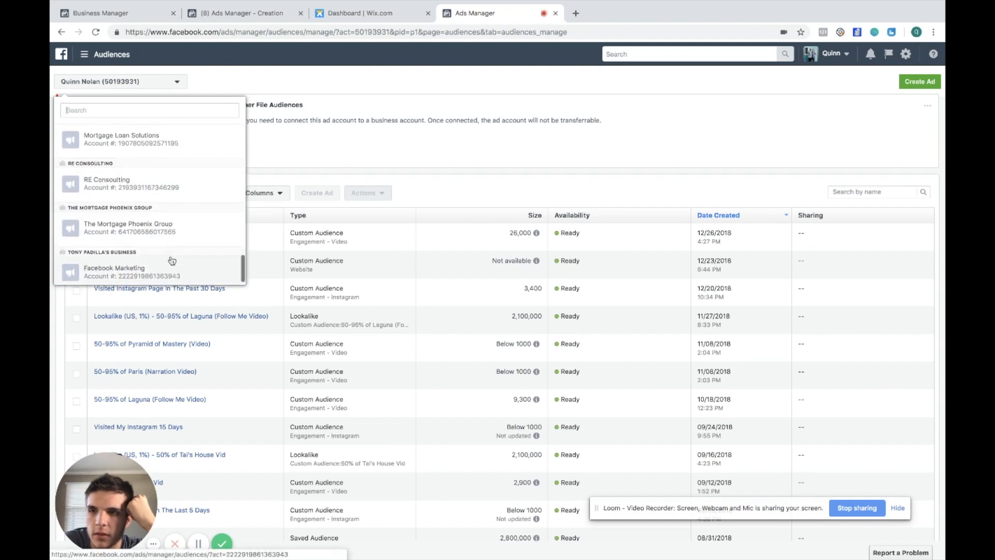
{"action": "scroll", "coordinate": [146, 194], "scroll_direction": "down", "scroll_amount": 3}
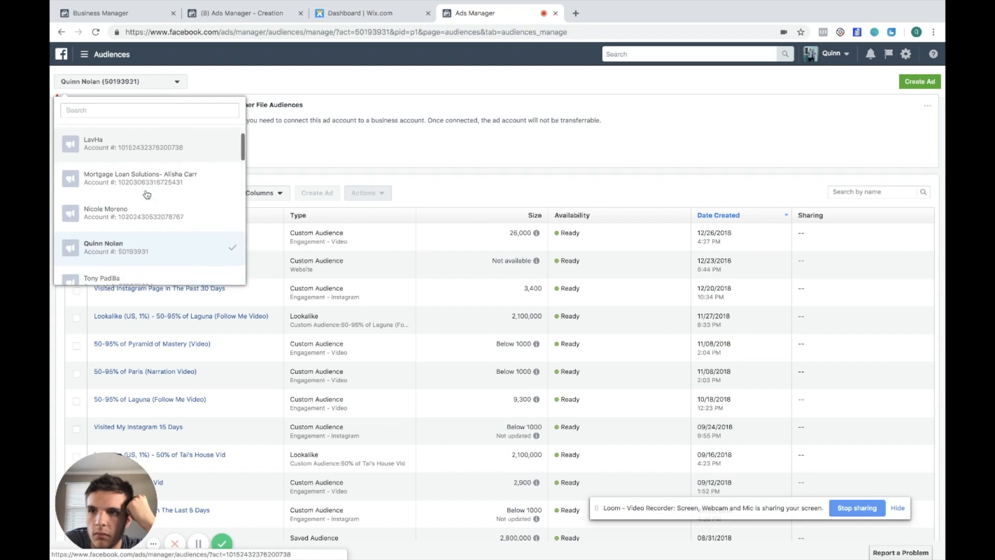
{"action": "scroll", "coordinate": [146, 194], "scroll_direction": "down", "scroll_amount": 3}
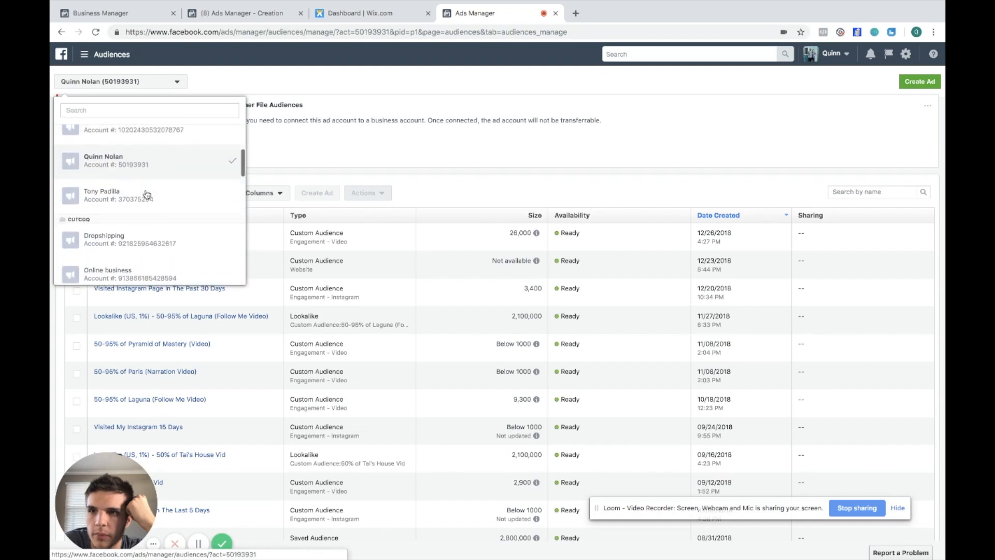
{"action": "scroll", "coordinate": [146, 195], "scroll_direction": "up", "scroll_amount": 5}
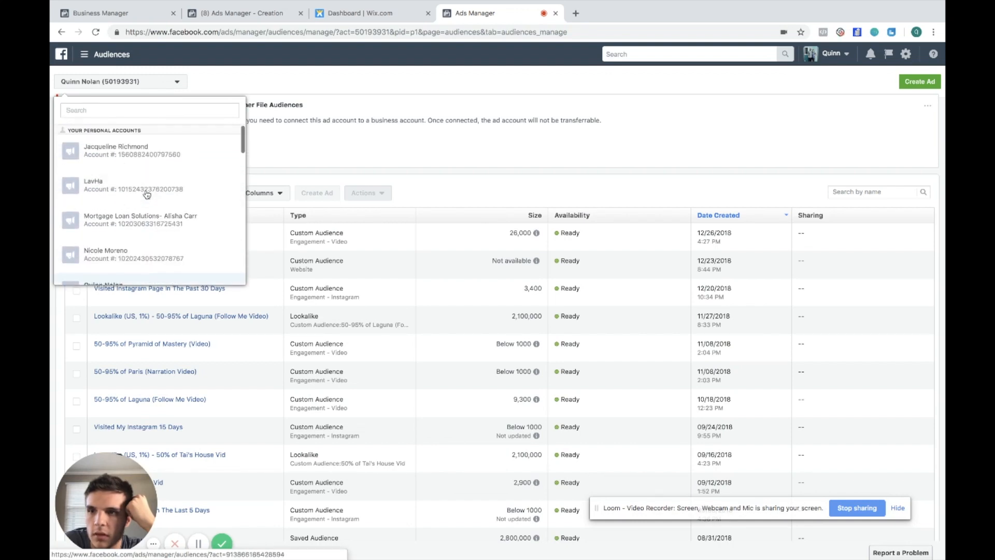
{"action": "scroll", "coordinate": [146, 194], "scroll_direction": "down", "scroll_amount": 8}
{"action": "scroll", "coordinate": [146, 194], "scroll_direction": "up", "scroll_amount": 4}
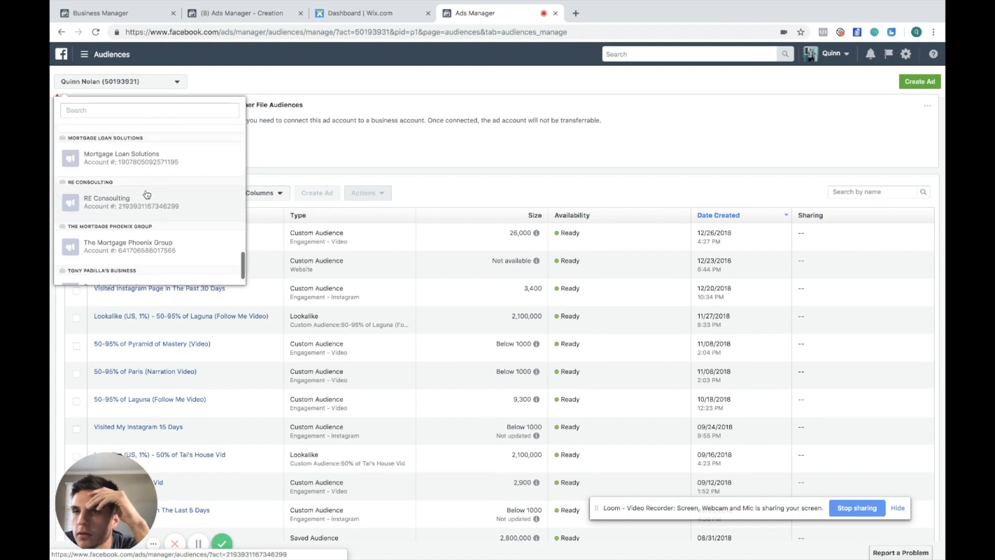
{"action": "left_click", "coordinate": [175, 89]}
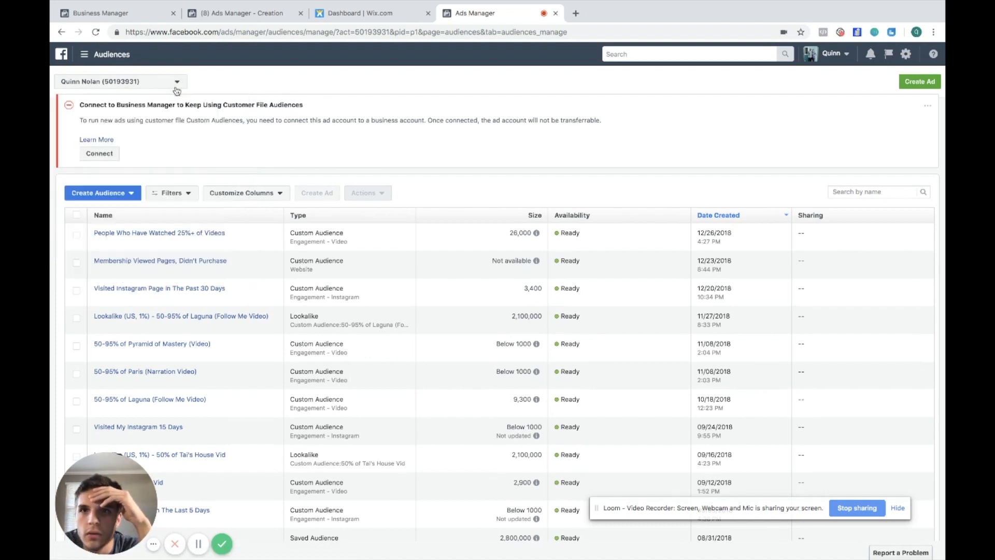
Switch to the Giving Marketing Soul business audiences and select the GMS Clients ad account
{"action": "left_click", "coordinate": [833, 54]}
{"action": "left_click", "coordinate": [817, 138]}
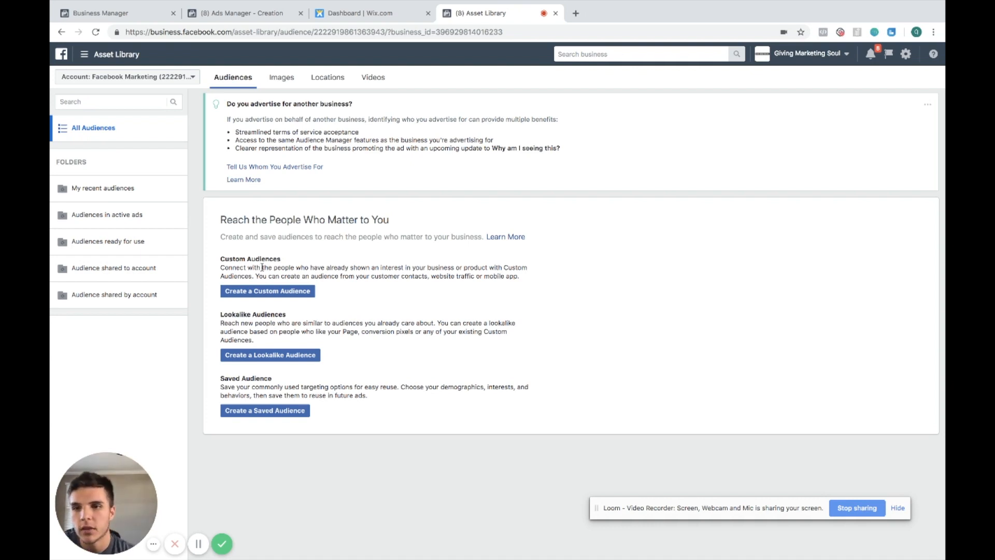
{"action": "left_click", "coordinate": [276, 293]}
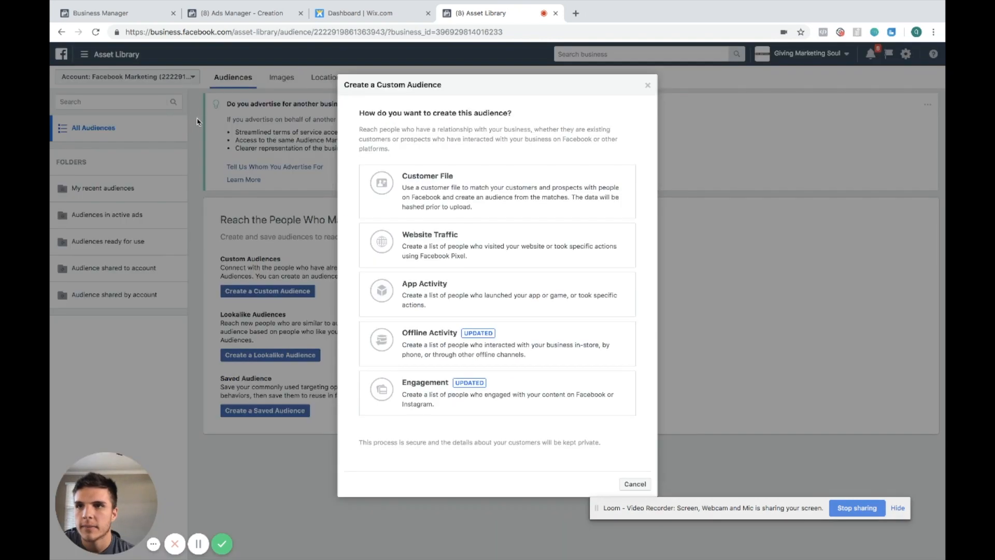
{"action": "left_click", "coordinate": [646, 84]}
{"action": "left_click", "coordinate": [162, 81]}
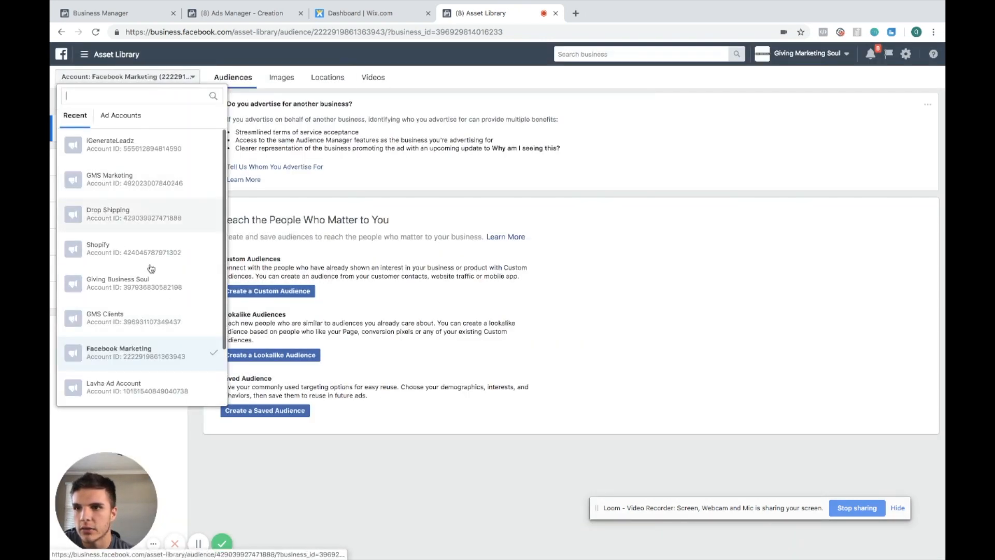
{"action": "left_click", "coordinate": [155, 329]}
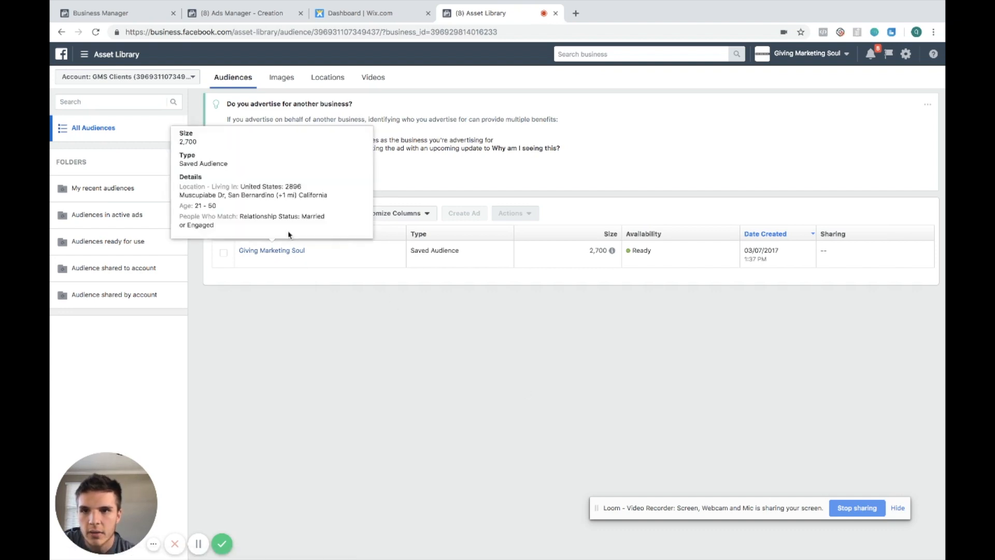
Start a Website Traffic custom audience for people who visited specific web pages, beginning the URL entry
{"action": "left_click", "coordinate": [276, 217]}
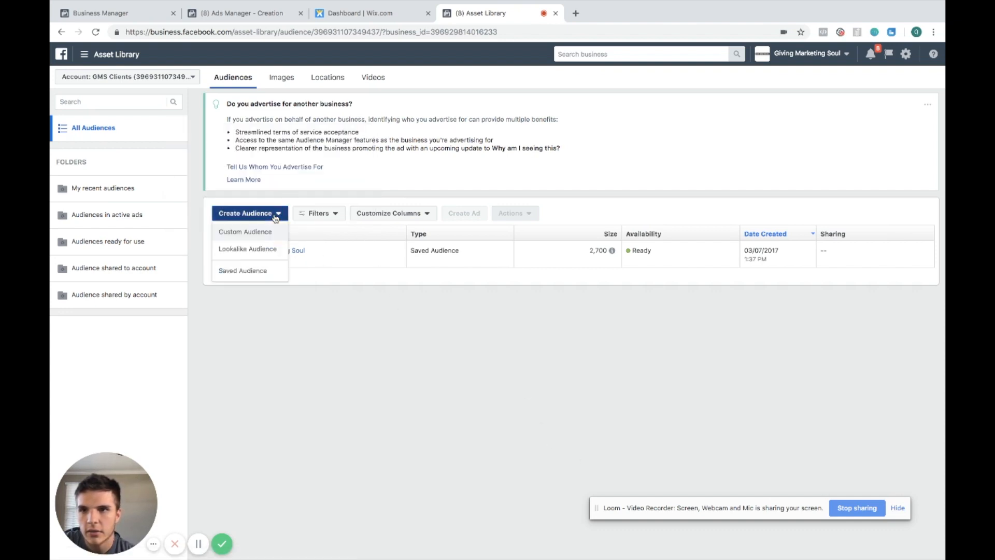
{"action": "left_click", "coordinate": [273, 234]}
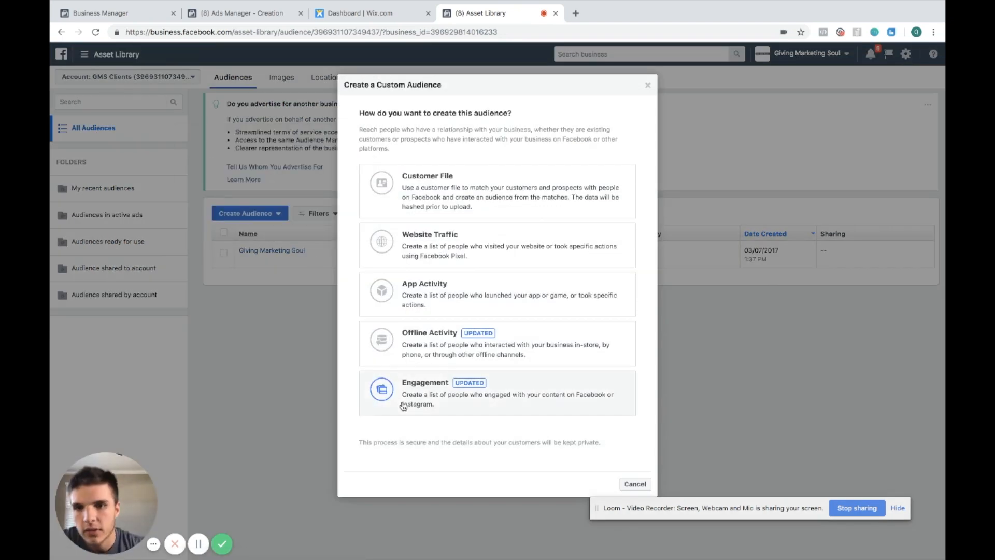
{"action": "left_click", "coordinate": [417, 253]}
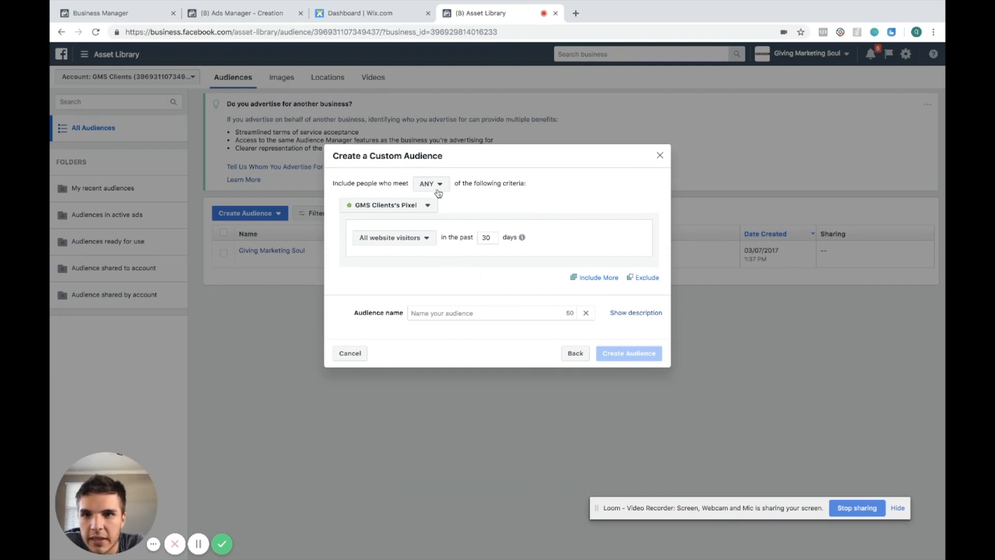
{"action": "left_click", "coordinate": [422, 236]}
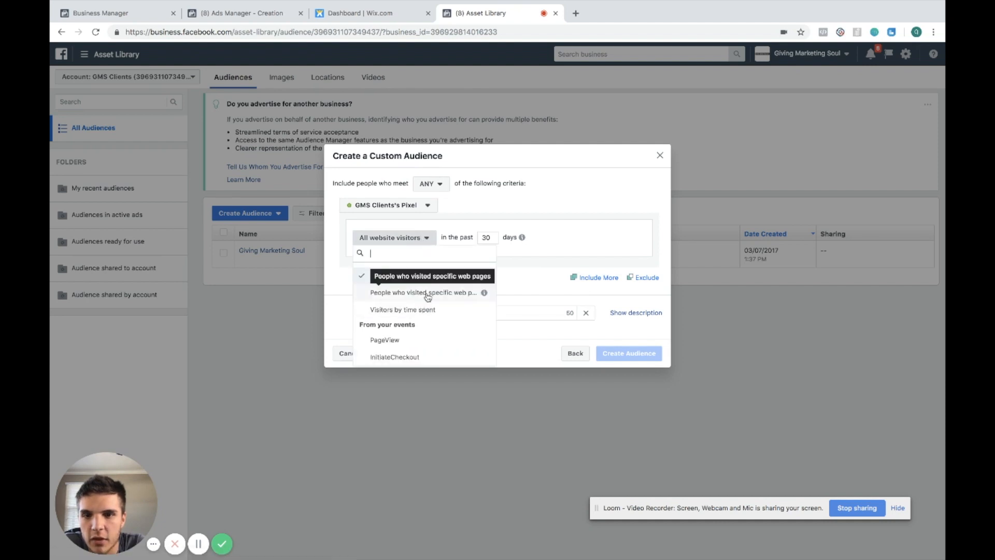
{"action": "left_click", "coordinate": [421, 292]}
{"action": "type", "text": "www.g"}
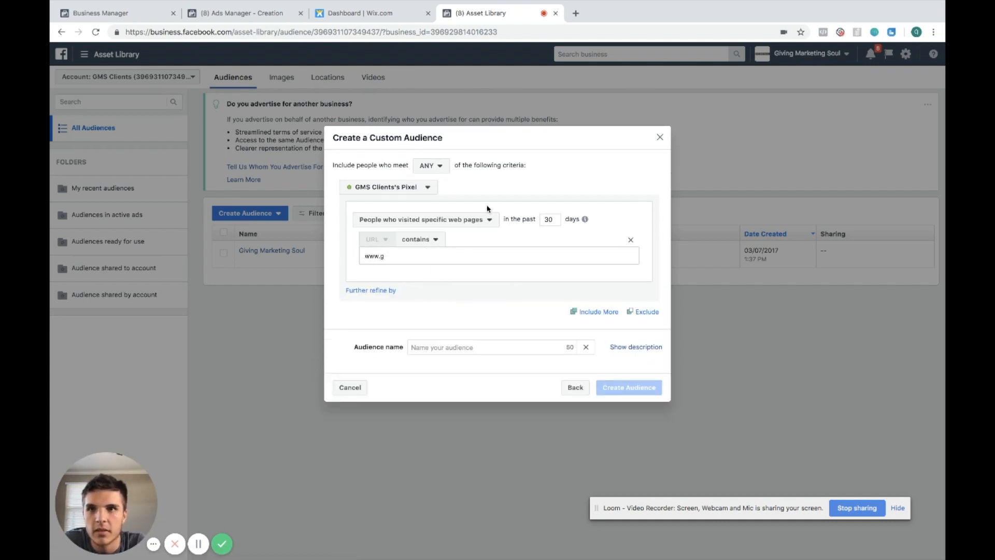
Open givingmarketingsoul.com in a new tab, select its address, and return to the audience dialog
{"action": "key", "text": "super+t"}
{"action": "type", "text": "givin"}
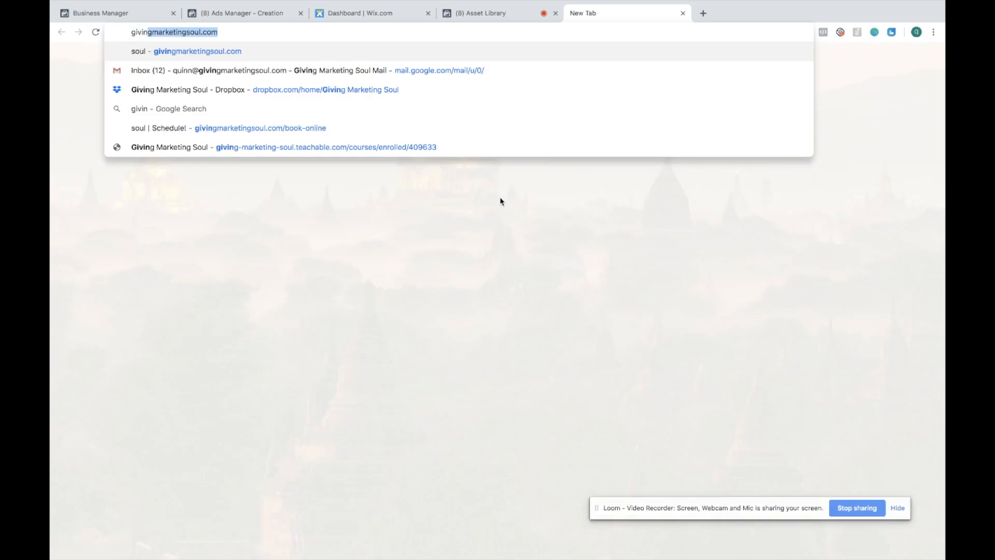
{"action": "key", "text": "Return"}
{"action": "left_click", "coordinate": [225, 33]}
{"action": "key", "text": "super+c"}
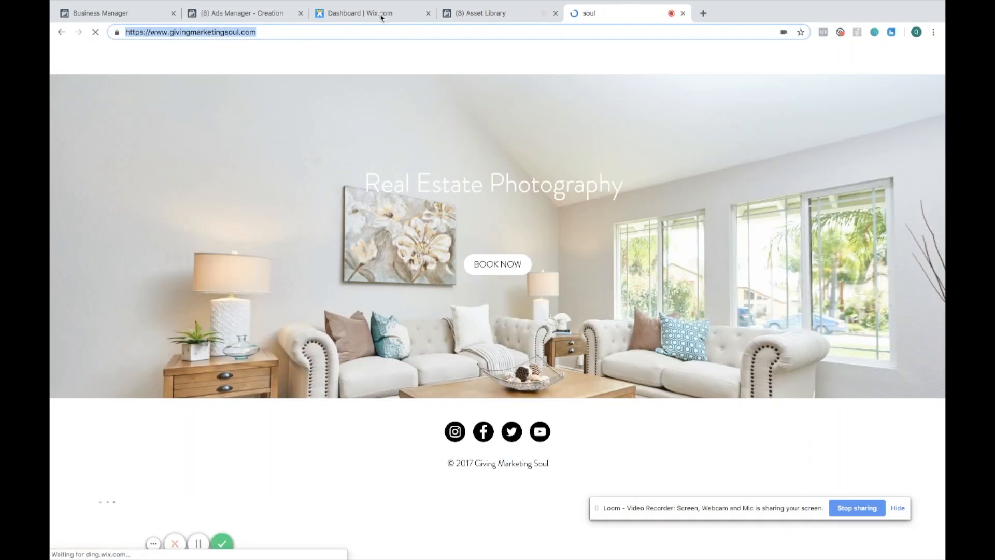
{"action": "left_click", "coordinate": [471, 7]}
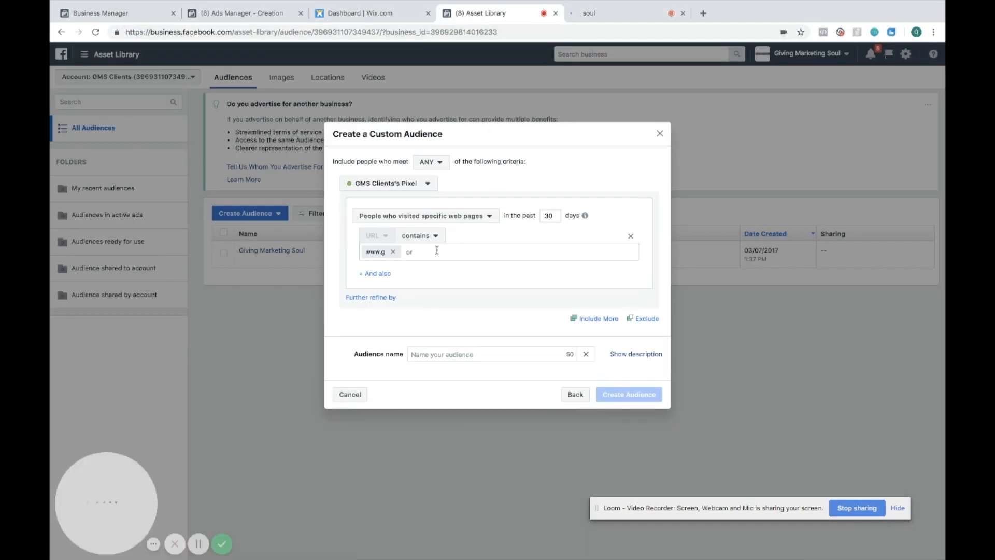
Paste the homepage URL into the included URL rule and add an exclusion criterion
{"action": "left_click", "coordinate": [393, 252]}
{"action": "key", "text": "super+v"}
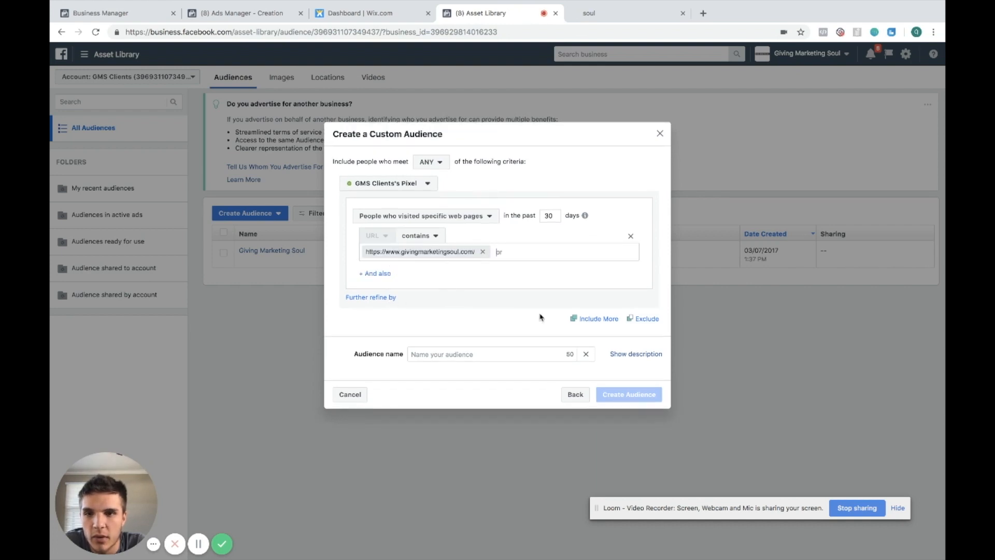
{"action": "left_click", "coordinate": [637, 319]}
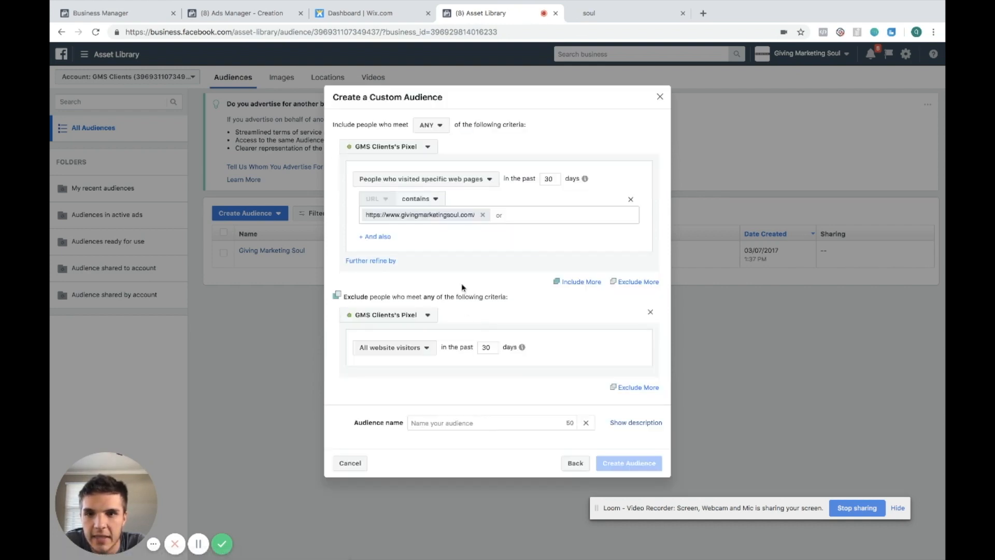
Open the website's Book Now page, copy its address, and return to the audience dialog
{"action": "left_click", "coordinate": [584, 15]}
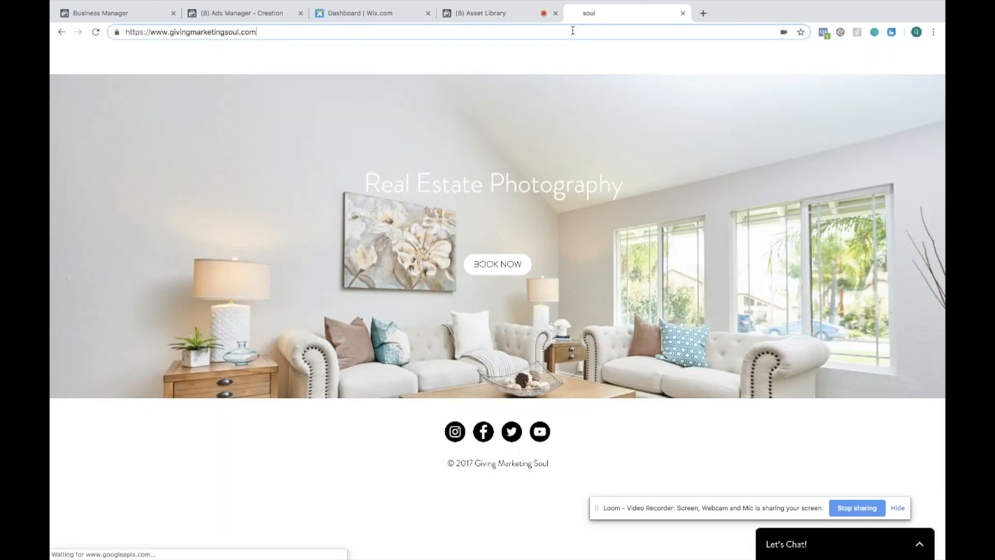
{"action": "left_click", "coordinate": [505, 263]}
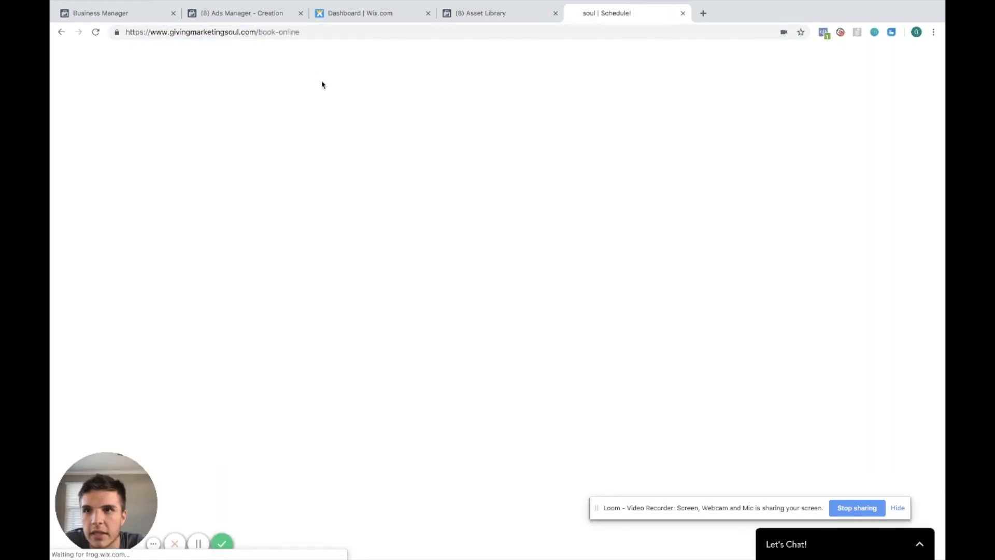
{"action": "left_click", "coordinate": [307, 36]}
{"action": "key", "text": "ctrl+c"}
{"action": "left_click", "coordinate": [505, 13]}
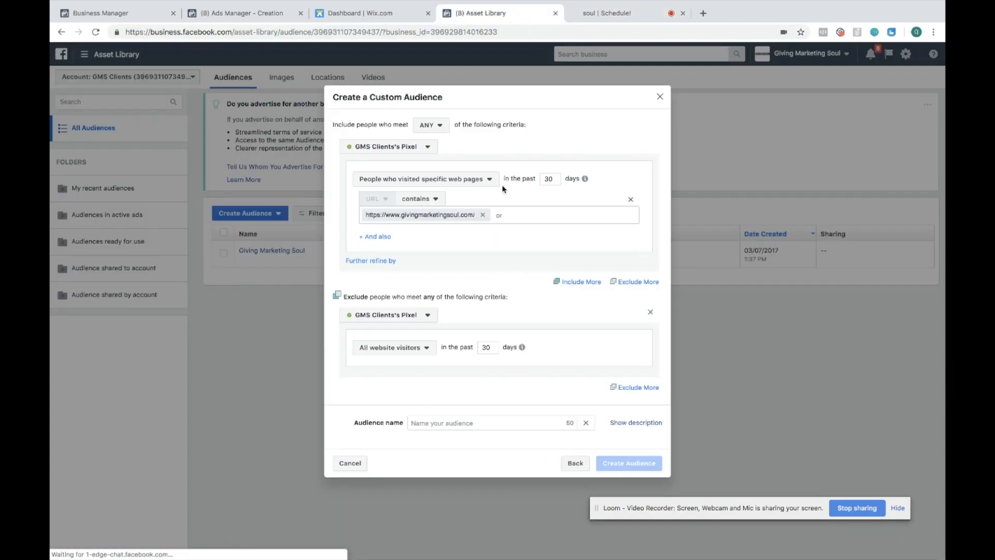
Set the exclusion to people who visited specific web pages and paste the book-online page URL
{"action": "left_click", "coordinate": [427, 347]}
{"action": "left_click", "coordinate": [425, 403]}
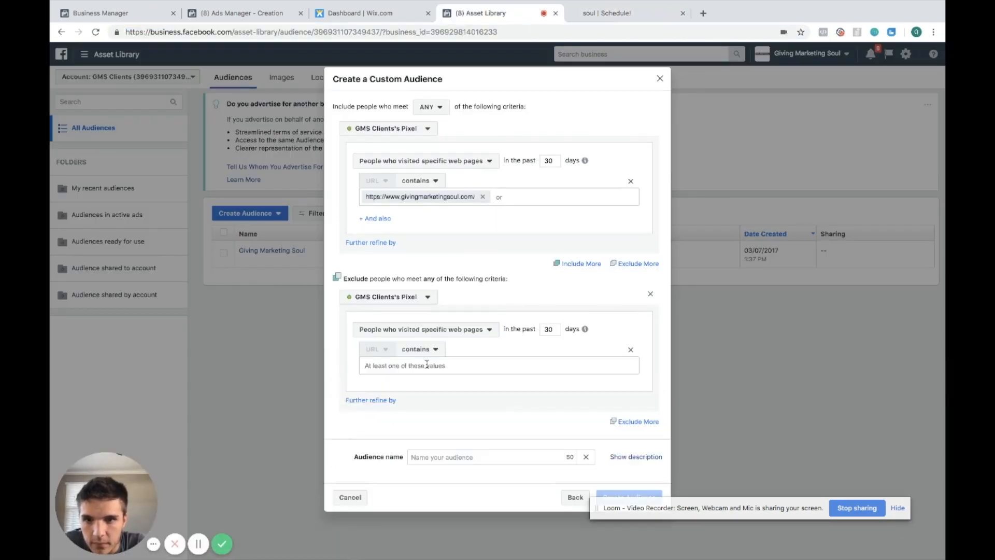
{"action": "key", "text": "ctrl+v"}
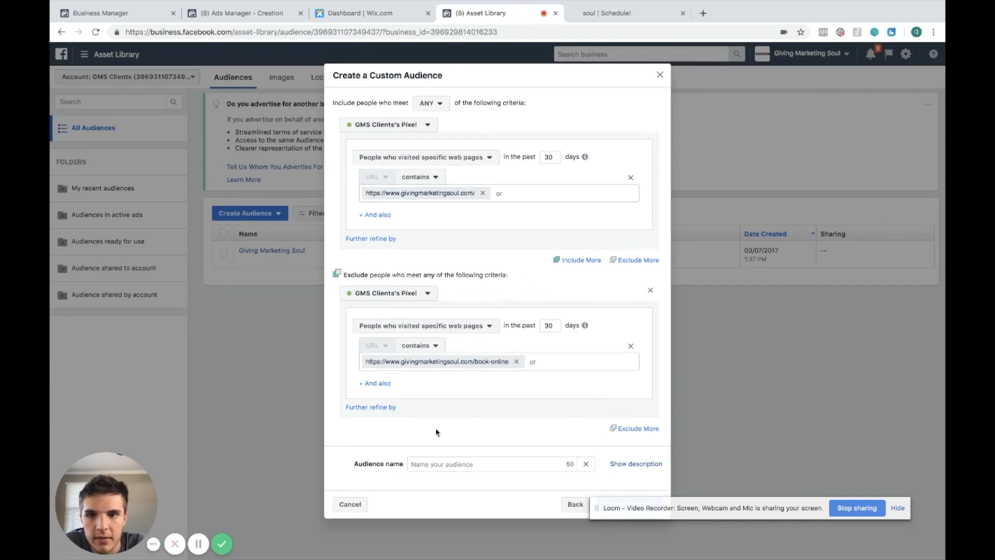
Name the audience Visited Website But Didn't Purchase
{"action": "left_click", "coordinate": [433, 461]}
{"action": "type", "text": "Visi"}
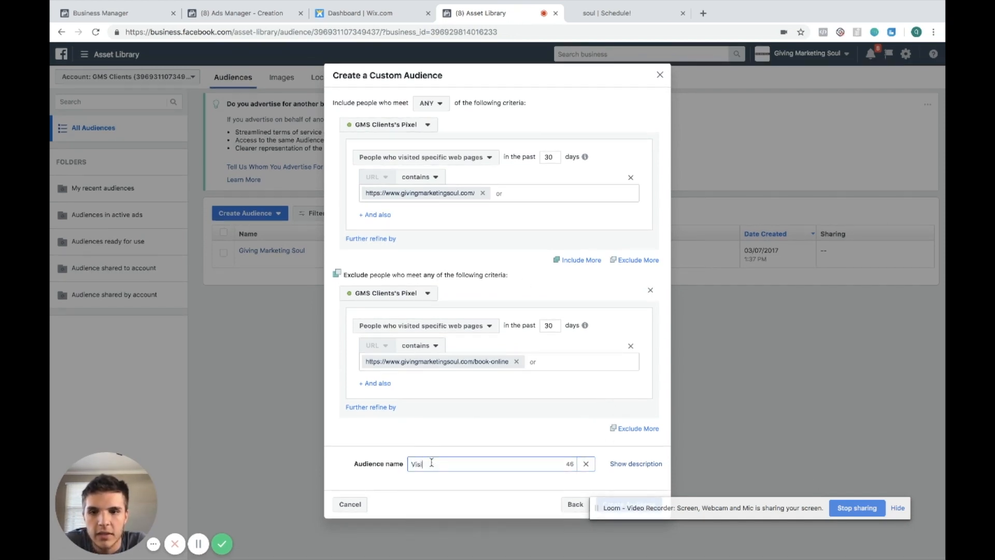
{"action": "type", "text": "ted Website But Did"}
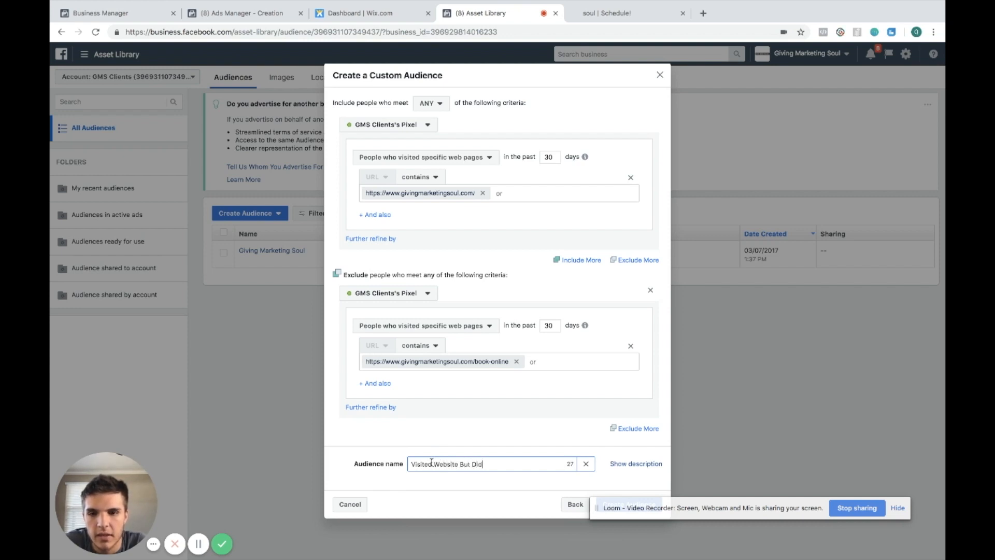
{"action": "type", "text": "n't Pu"}
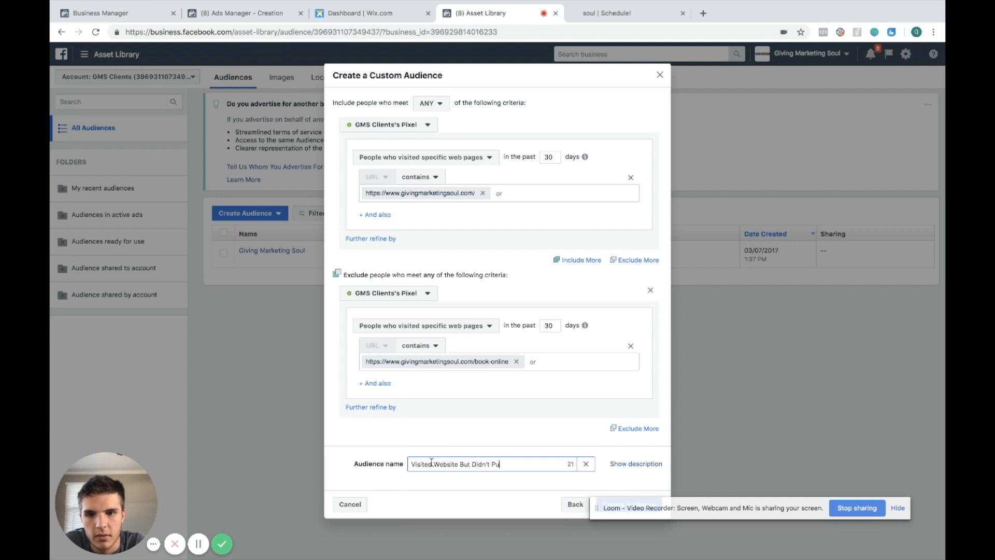
{"action": "type", "text": "rchase"}
{"action": "left_click_drag", "start_coordinate": [688, 515], "coordinate": [687, 548]}
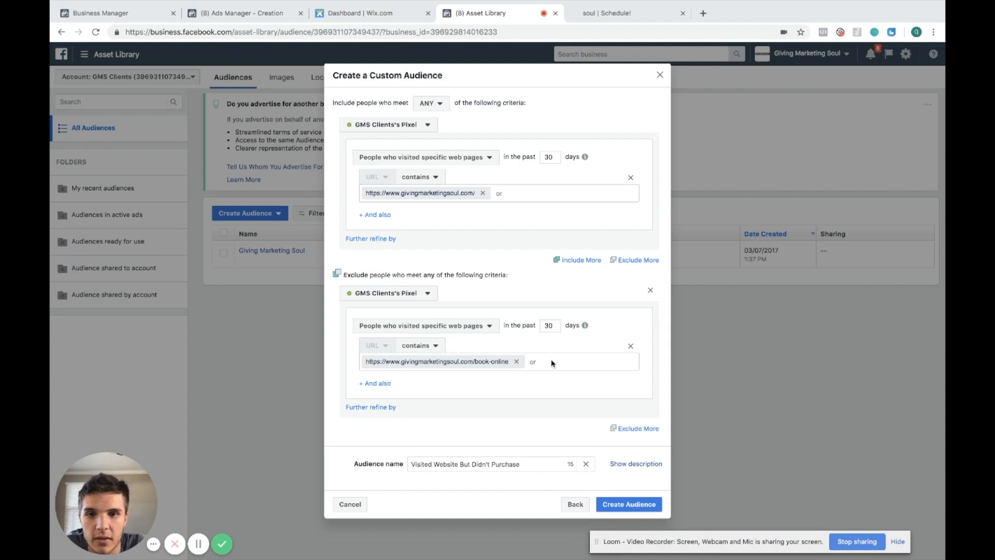
Set both the excluded and included visit windows to 14 days
{"action": "left_click_drag", "start_coordinate": [555, 326], "coordinate": [528, 325]}
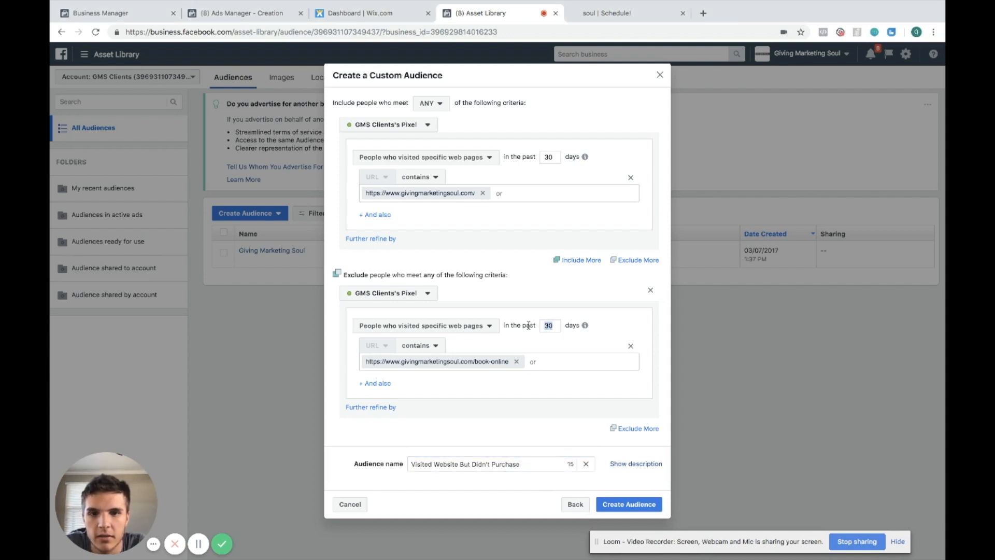
{"action": "type", "text": "14"}
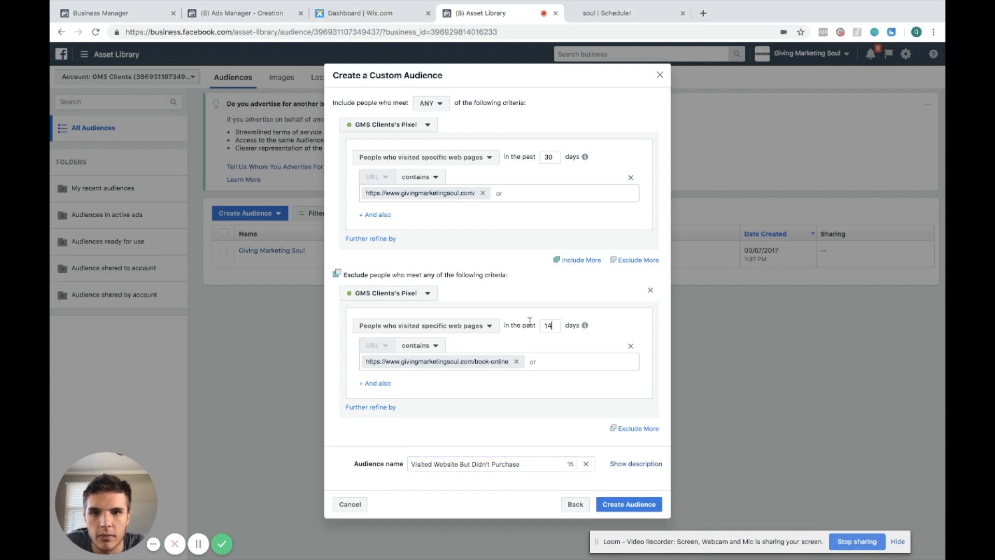
{"action": "left_click_drag", "start_coordinate": [557, 158], "coordinate": [528, 156]}
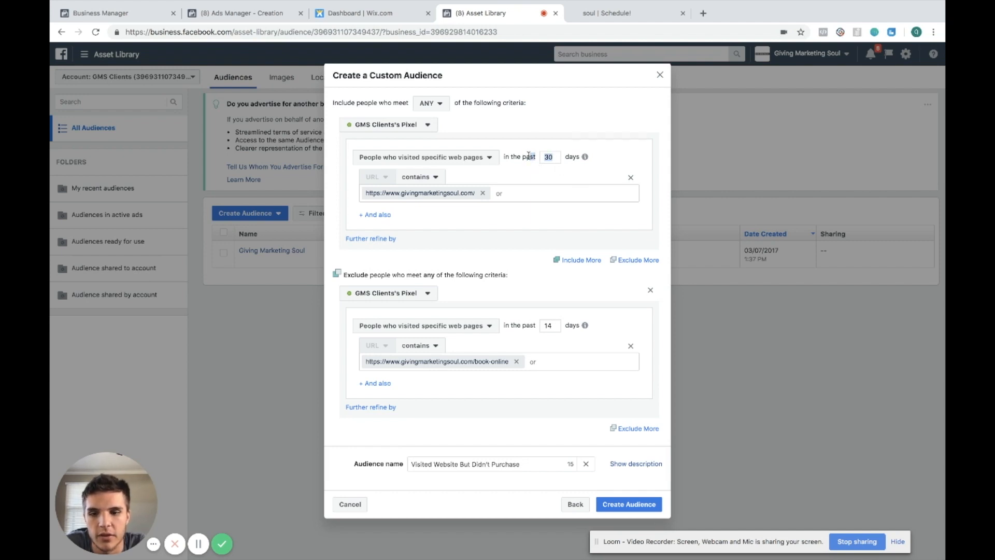
{"action": "left_click", "coordinate": [553, 154]}
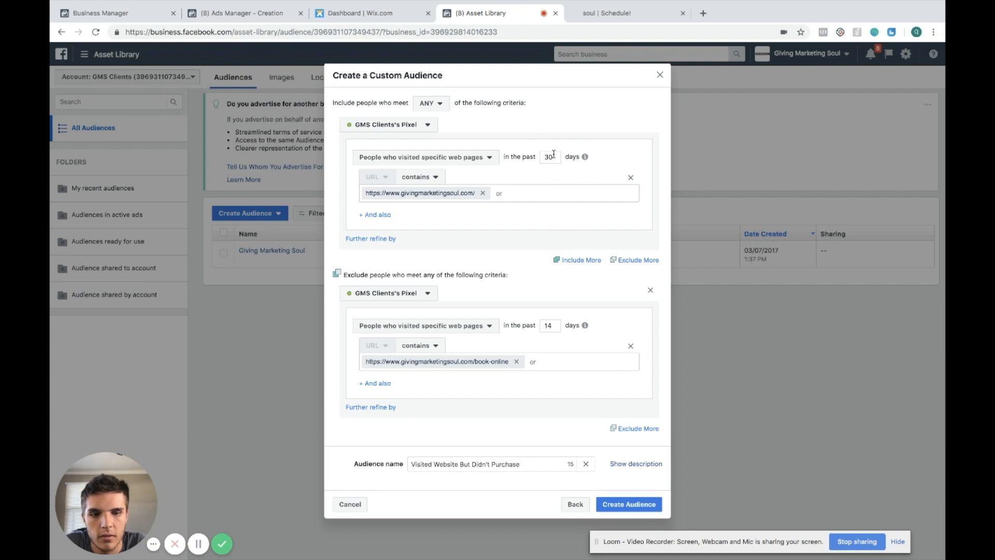
{"action": "type", "text": "14"}
Create the custom audience and close the confirmation
{"action": "left_click", "coordinate": [639, 505]}
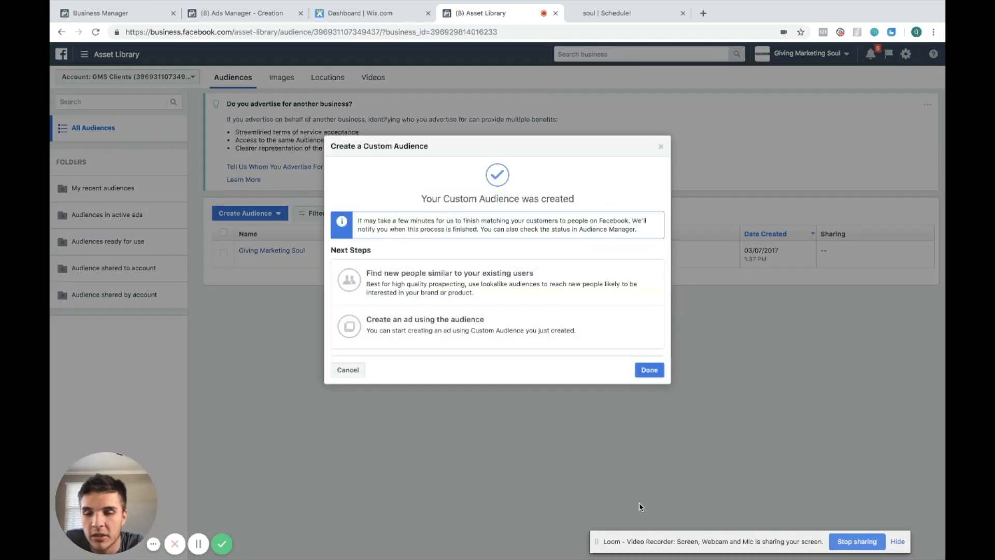
{"action": "left_click", "coordinate": [642, 368]}
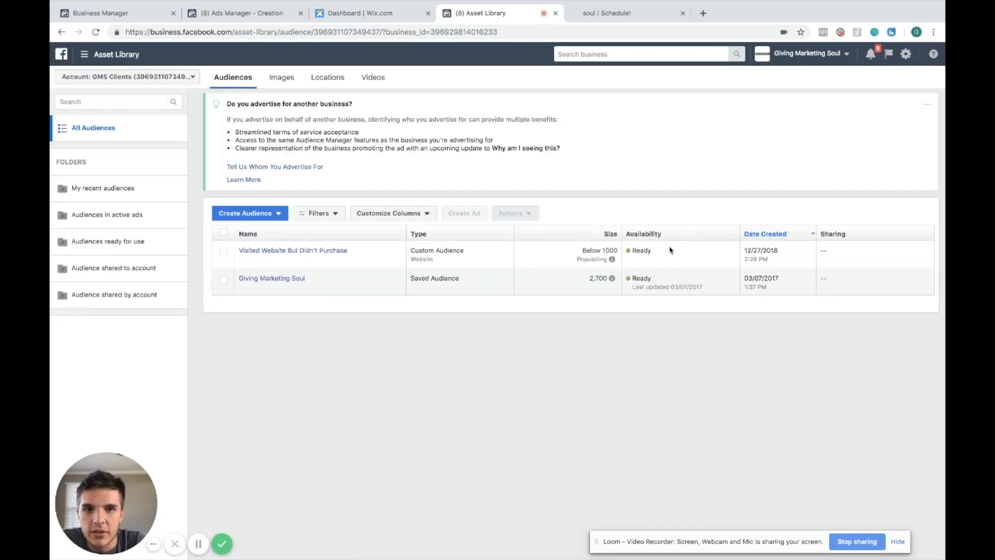
{"action": "left_click_drag", "start_coordinate": [654, 254], "coordinate": [602, 251]}
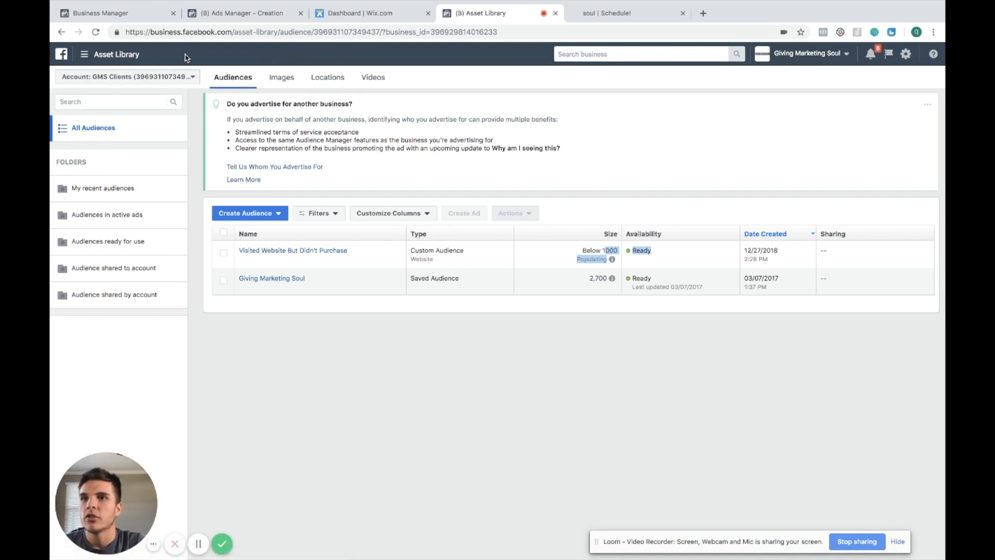
Return to the ad set draft and browse the custom audience choices in the Audience section
{"action": "left_click", "coordinate": [234, 20]}
{"action": "scroll", "coordinate": [403, 248], "scroll_direction": "up", "scroll_amount": 4}
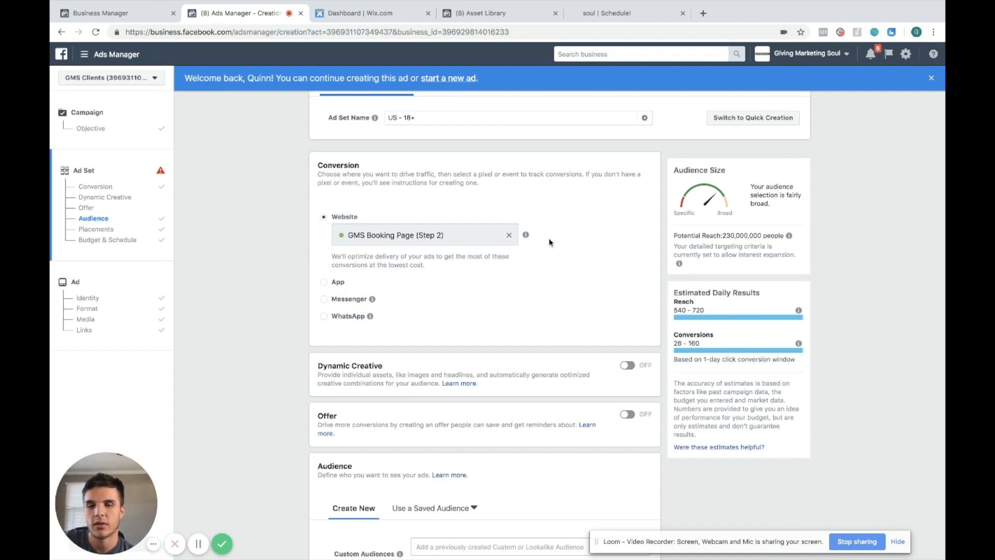
{"action": "scroll", "coordinate": [565, 283], "scroll_direction": "down", "scroll_amount": 5}
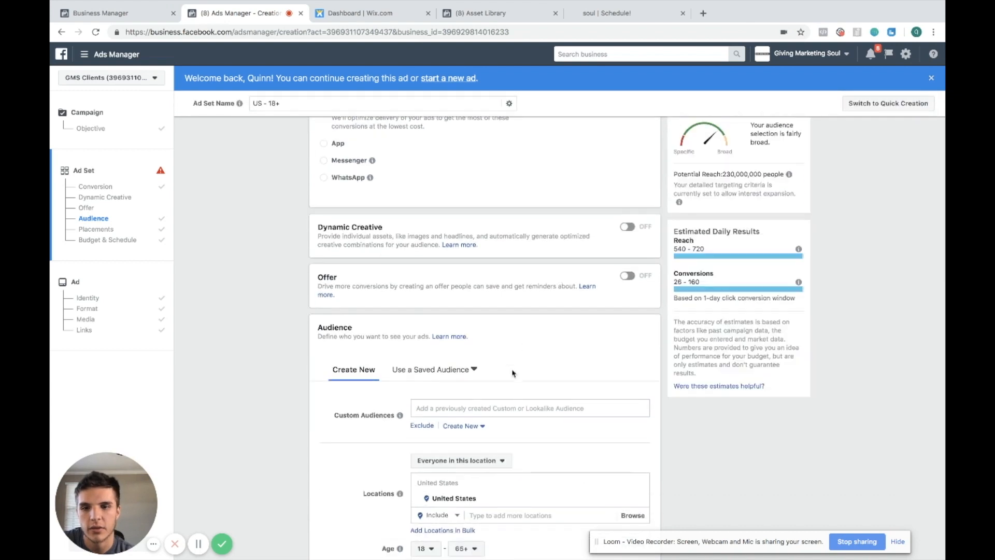
{"action": "left_click", "coordinate": [519, 413]}
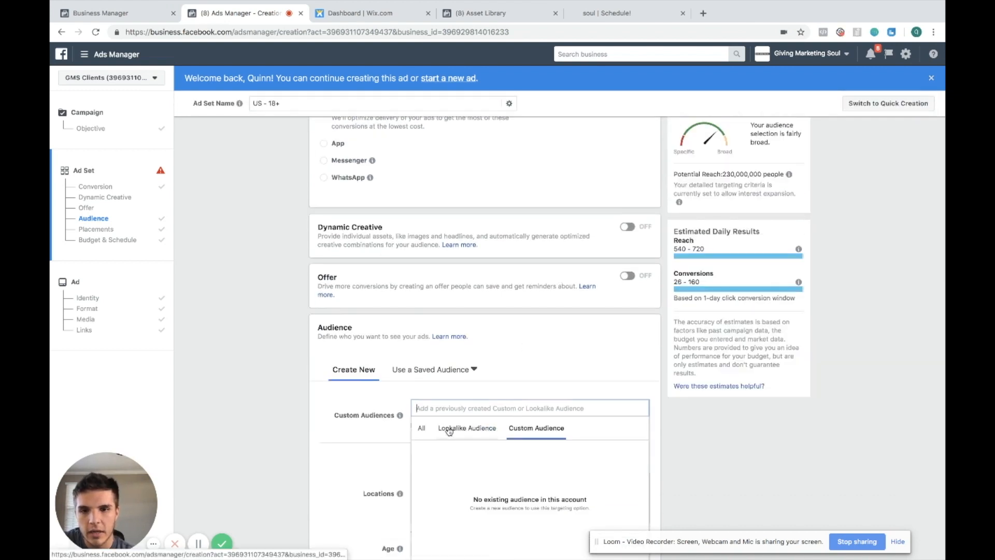
{"action": "left_click", "coordinate": [442, 428]}
{"action": "left_click", "coordinate": [534, 428]}
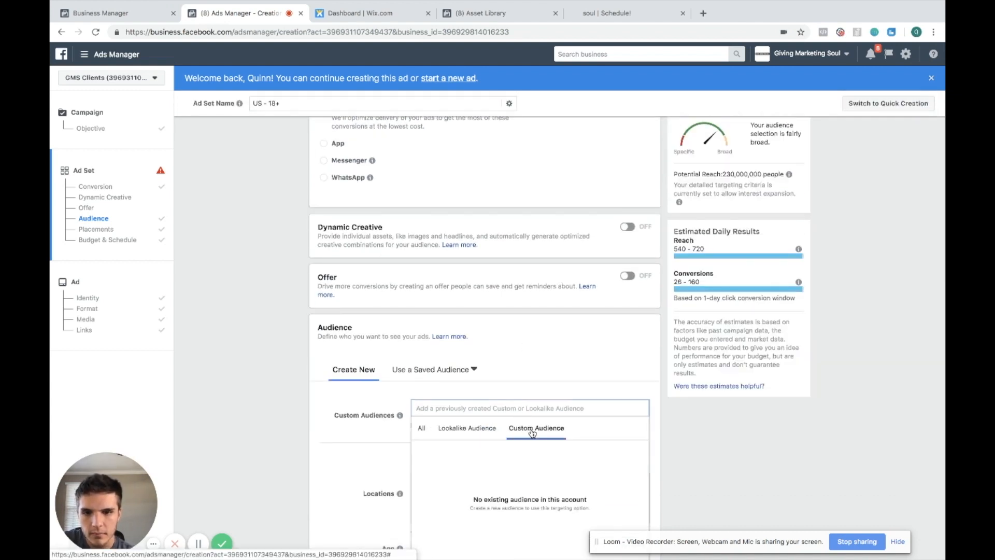
Reload Ads Manager and continue the saved campaign draft
{"action": "key", "text": "super+r"}
{"action": "left_click", "coordinate": [589, 187]}
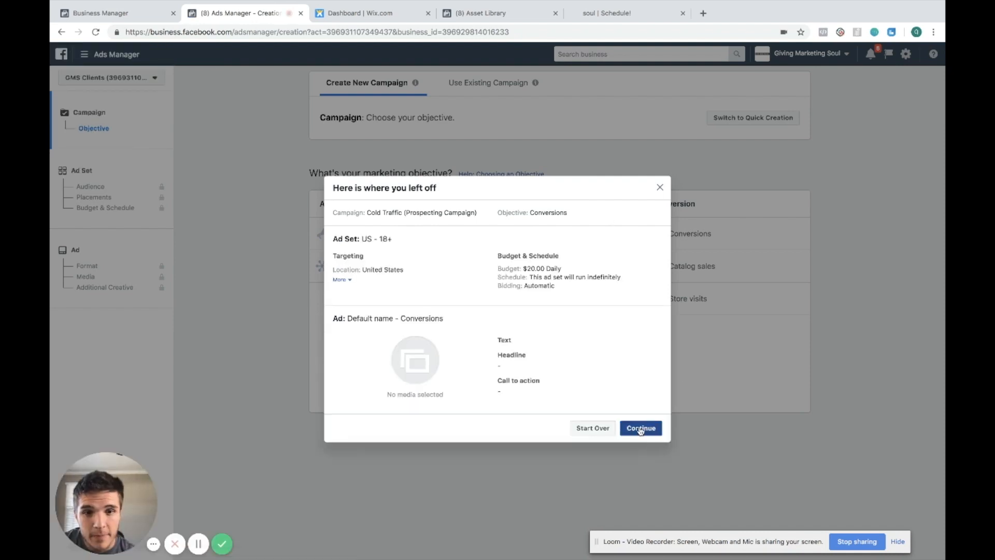
{"action": "left_click", "coordinate": [641, 429]}
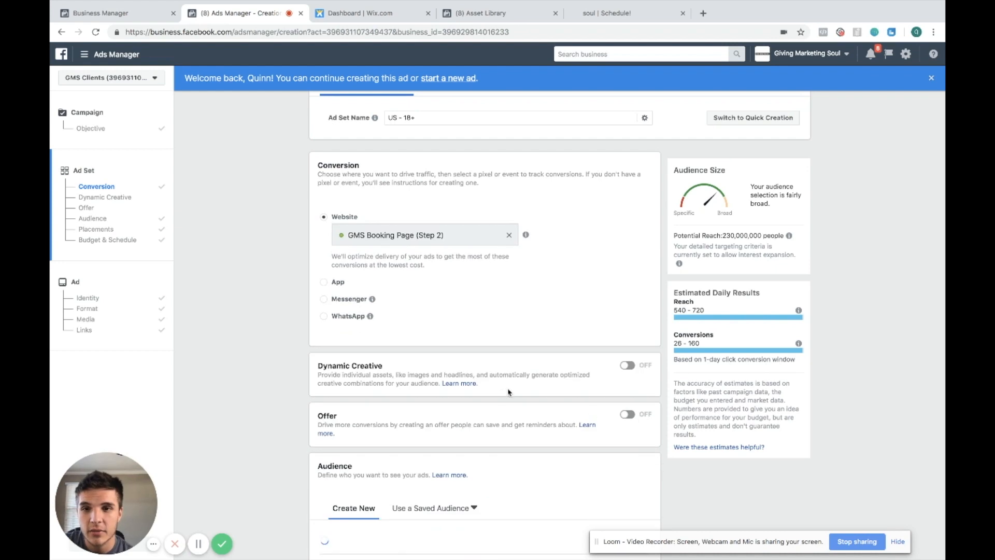
Add Visited Website But Didn't Purchase as the ad set's custom audience
{"action": "scroll", "coordinate": [536, 356], "scroll_direction": "down", "scroll_amount": 2}
{"action": "scroll", "coordinate": [536, 357], "scroll_direction": "down", "scroll_amount": 3}
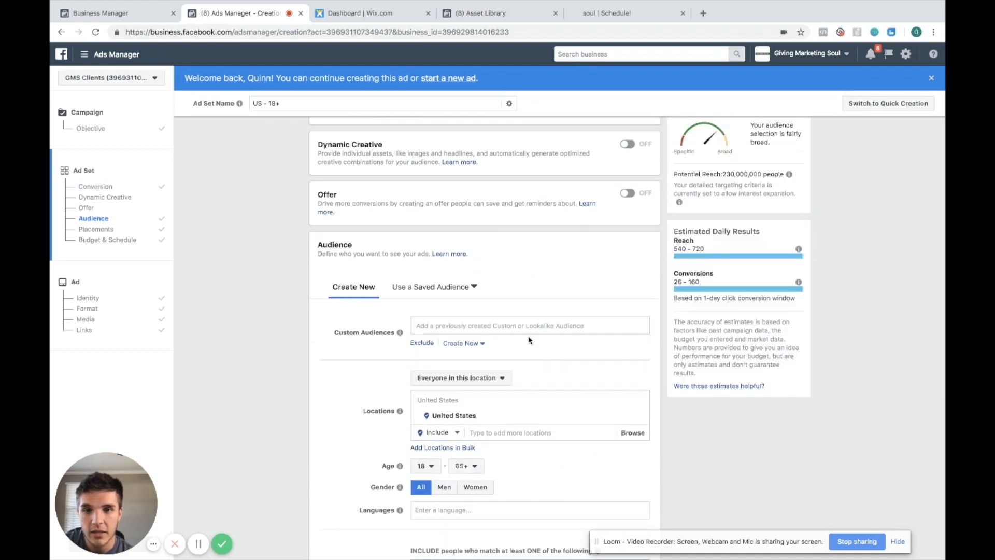
{"action": "left_click", "coordinate": [534, 322]}
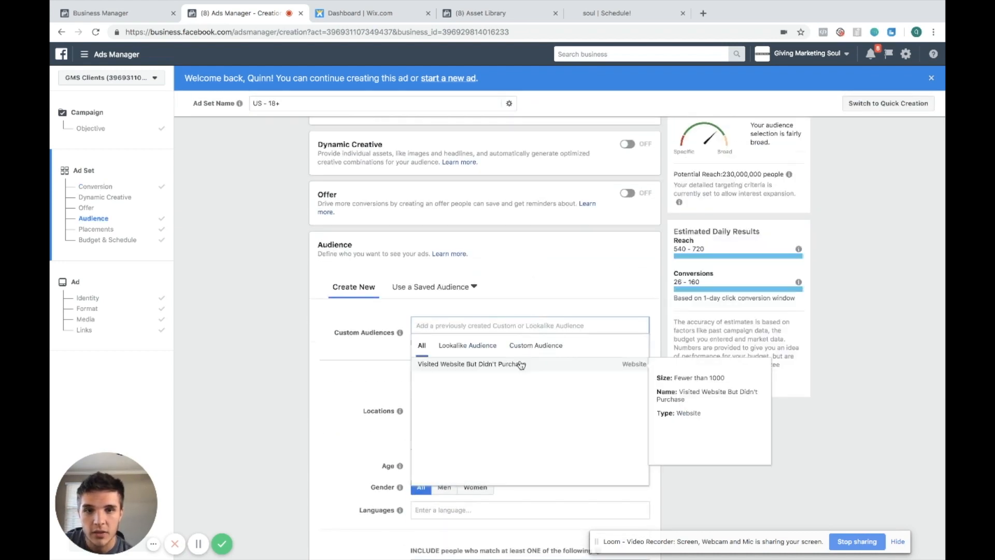
{"action": "left_click", "coordinate": [520, 365]}
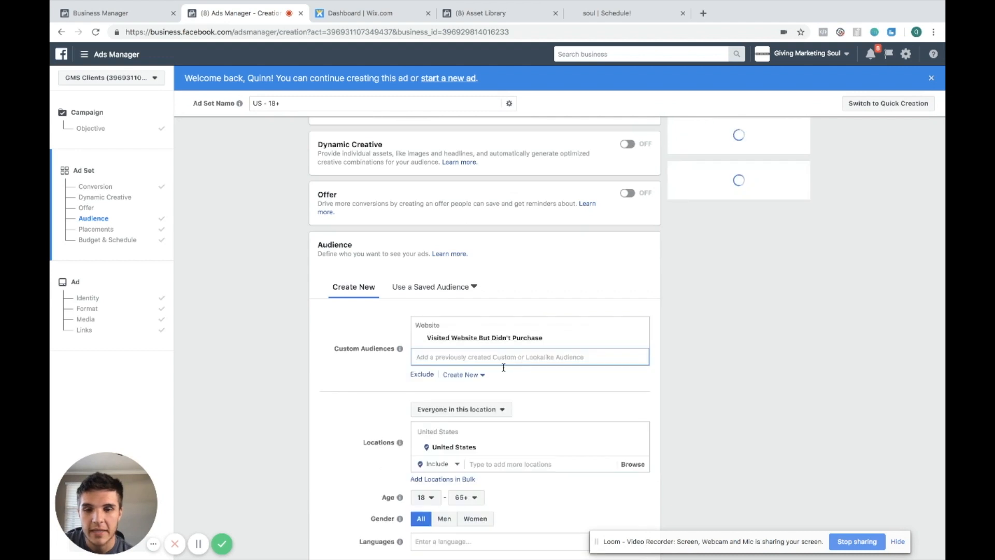
{"action": "left_click", "coordinate": [297, 326]}
Review the ad set's conversion, audience and budget settings, then close the website tab
{"action": "scroll", "coordinate": [302, 323], "scroll_direction": "up", "scroll_amount": 5}
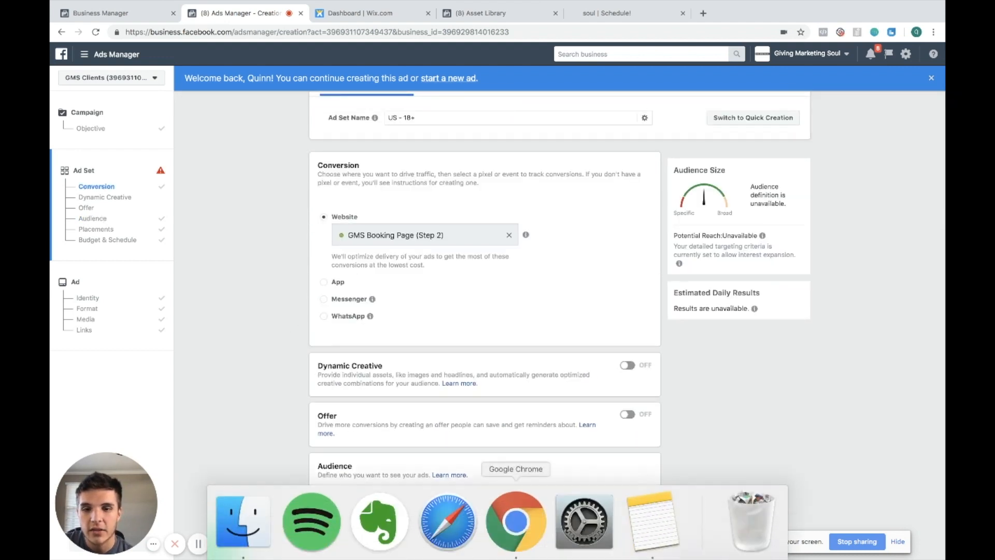
{"action": "scroll", "coordinate": [505, 464], "scroll_direction": "down", "scroll_amount": 3}
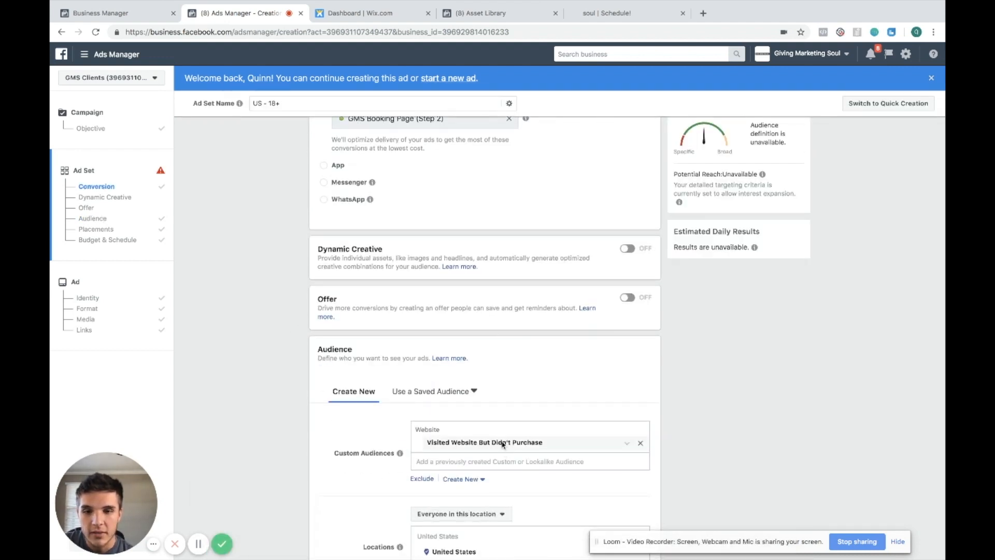
{"action": "scroll", "coordinate": [401, 167], "scroll_direction": "up", "scroll_amount": 2}
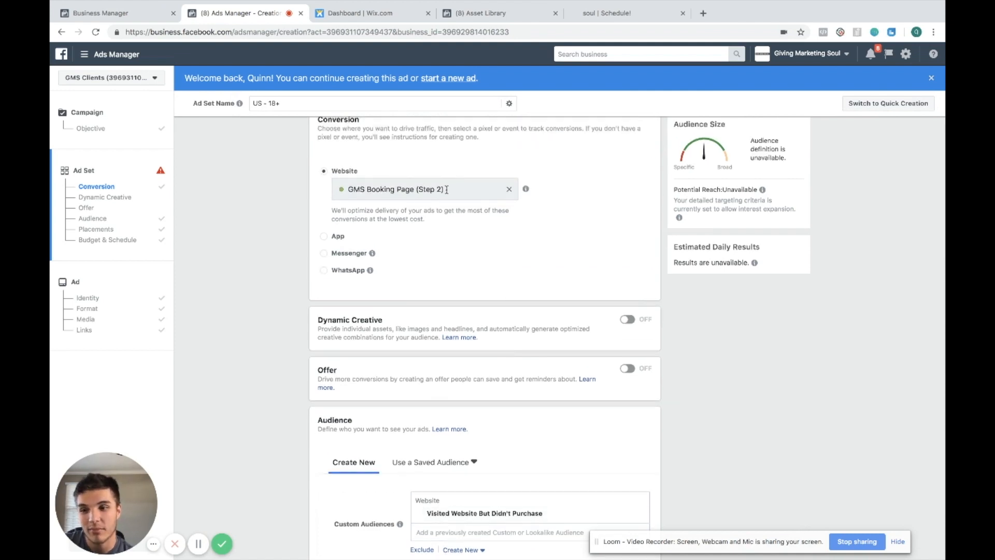
{"action": "scroll", "coordinate": [475, 242], "scroll_direction": "down", "scroll_amount": 10}
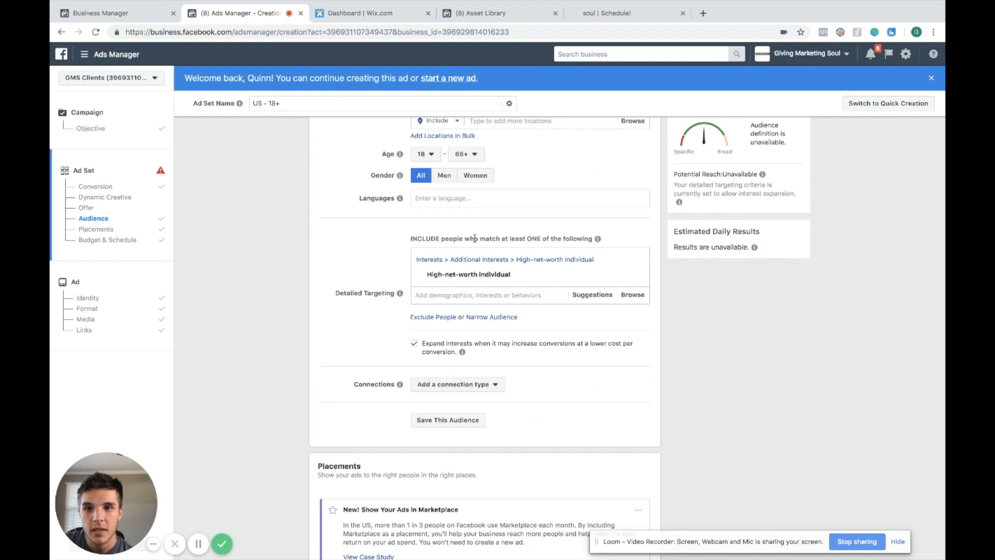
{"action": "scroll", "coordinate": [475, 238], "scroll_direction": "down", "scroll_amount": 5}
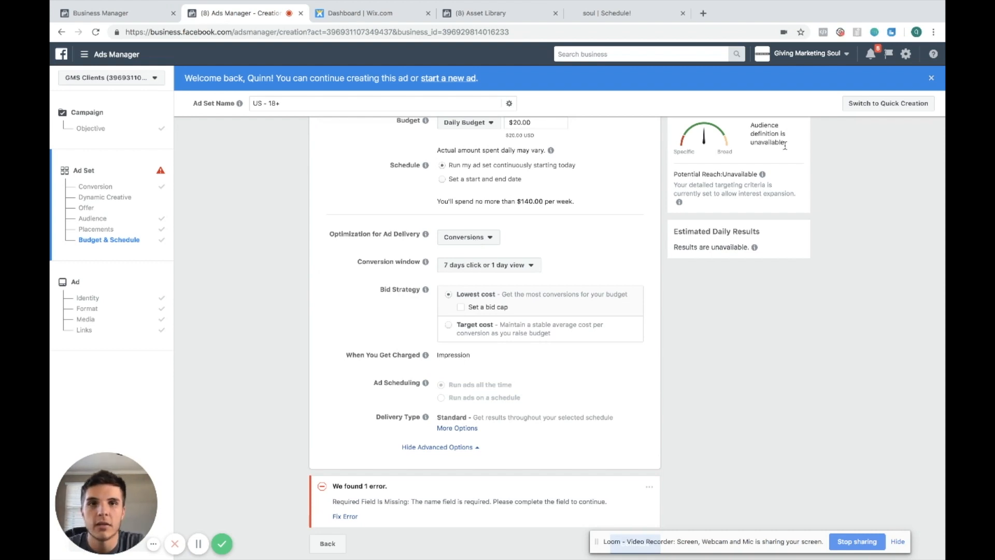
{"action": "left_click", "coordinate": [683, 13]}
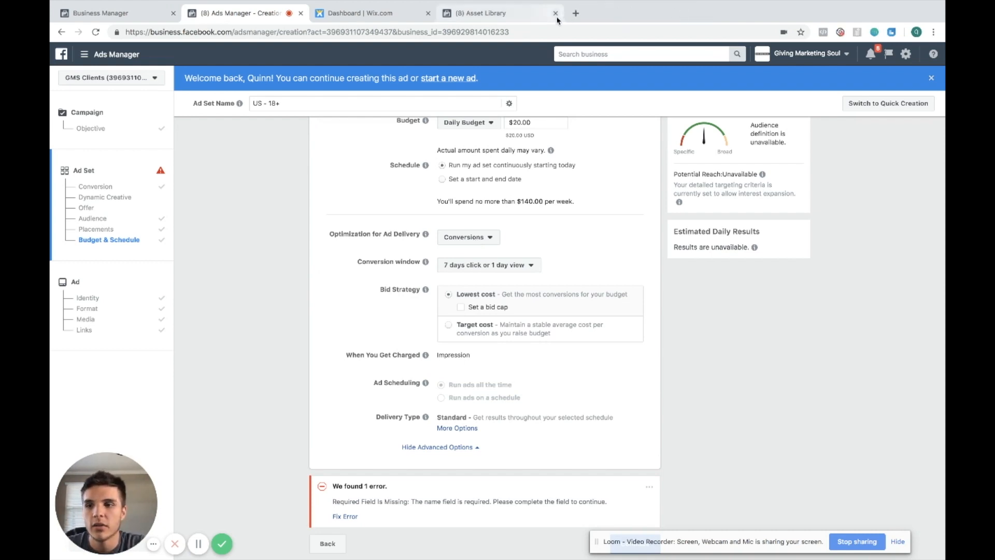